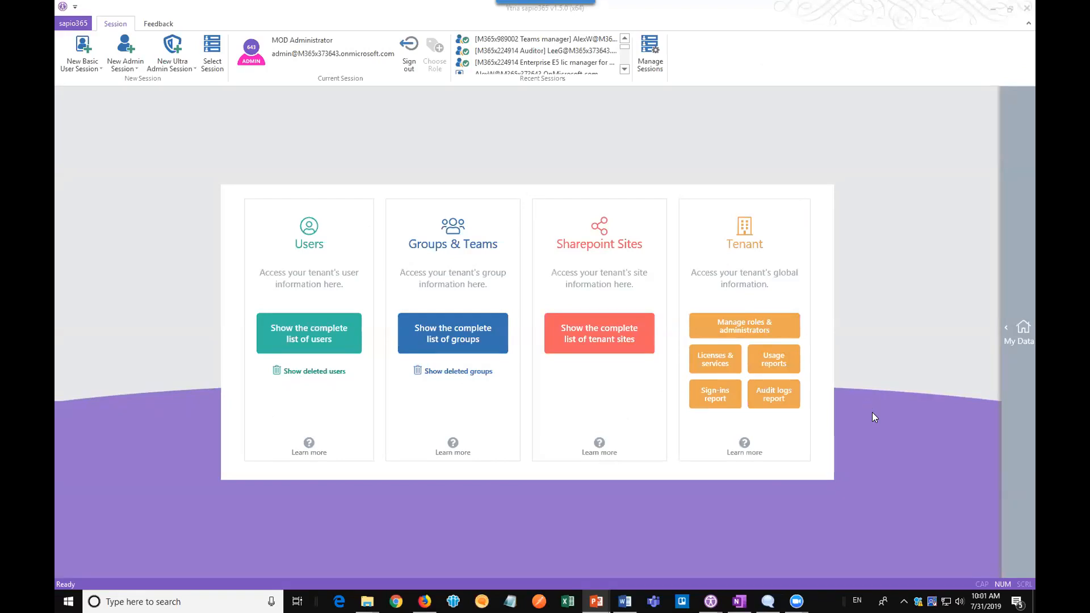
left_click(873, 413)
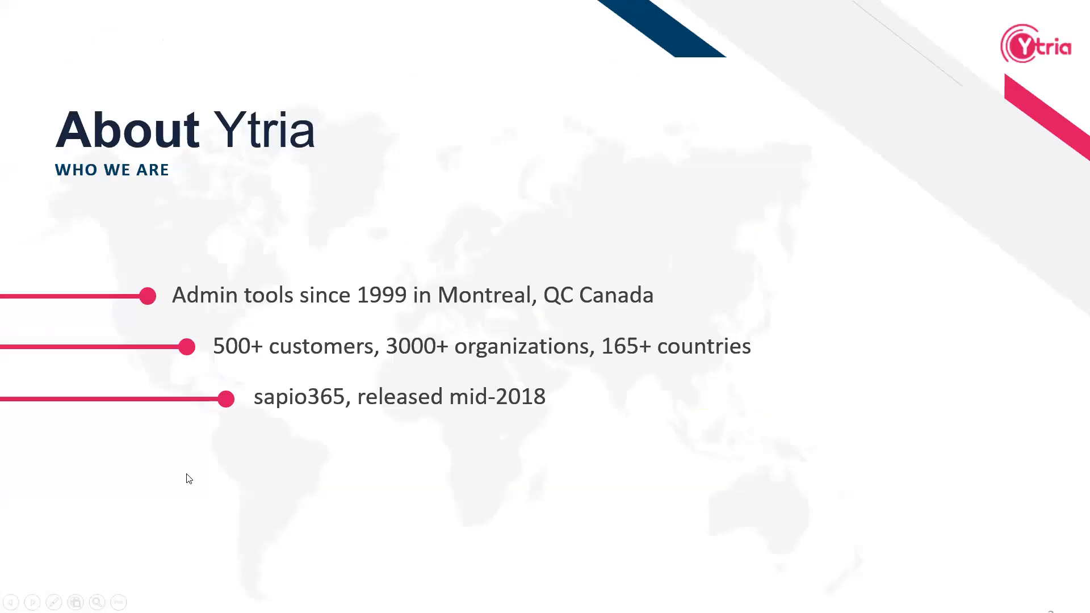
key("Right")
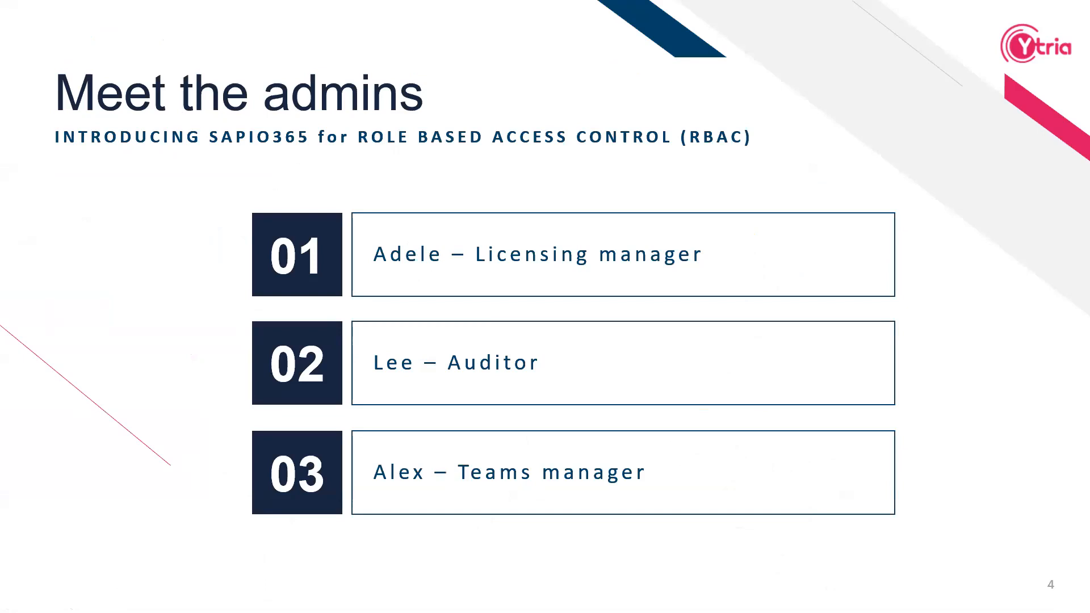
Switch to sapio365 and load the recent session with the Enterprise E5 lic manager for Marketing role
key("alt+Tab")
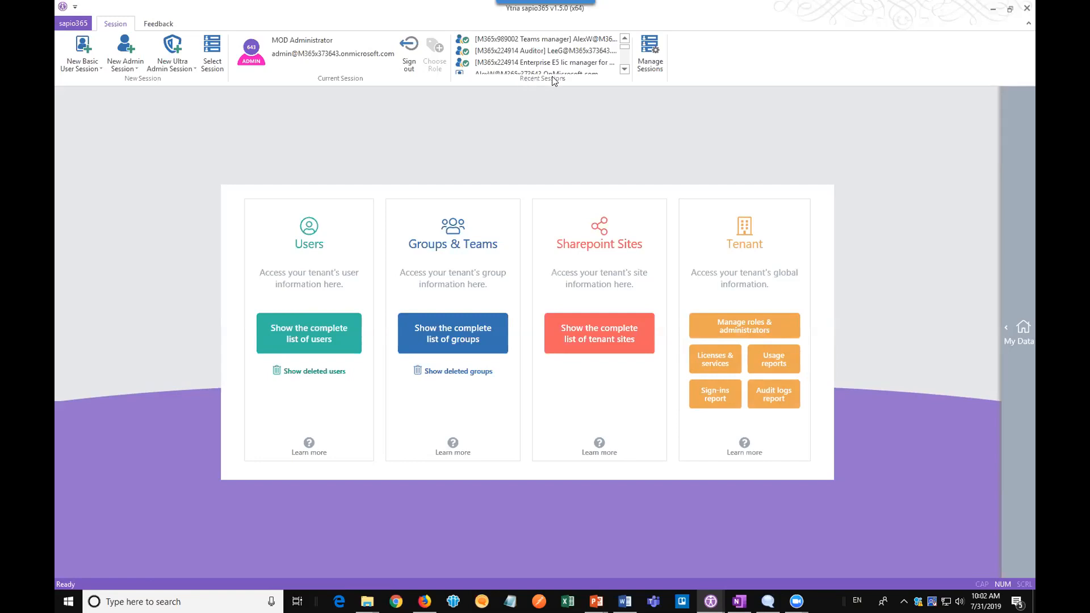
left_click(624, 69)
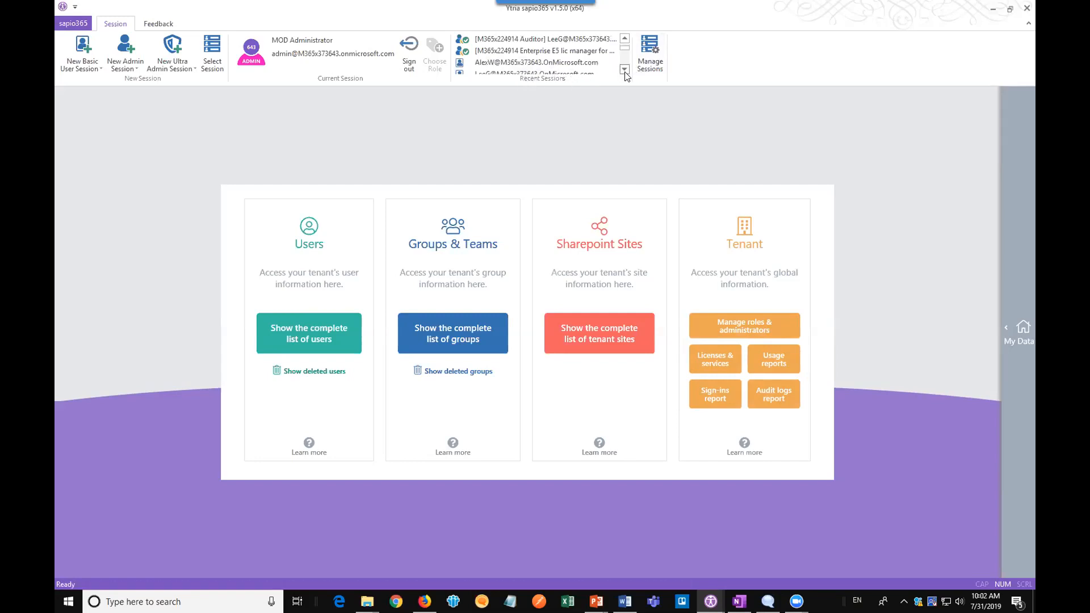
left_click(585, 52)
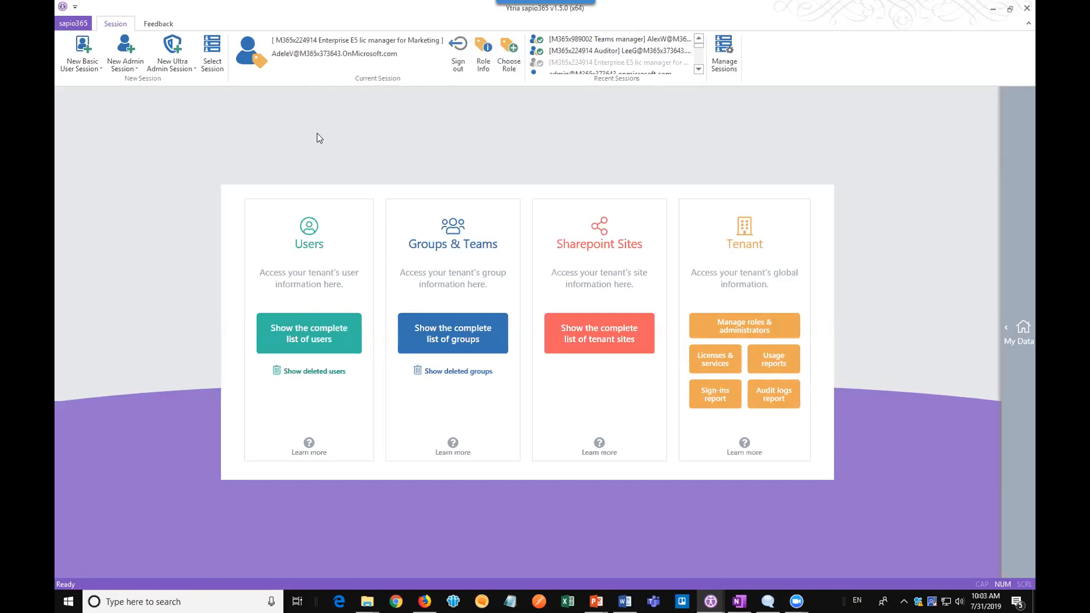
Show the complete list of users and look at the RBAC service account row across to the Department and City columns
left_click(297, 325)
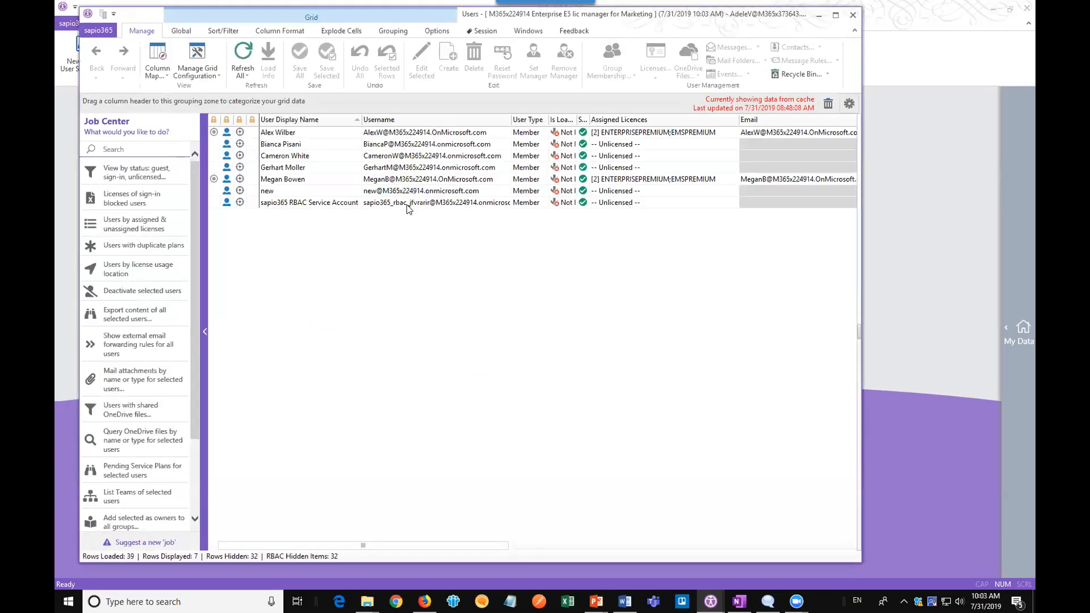
left_click(307, 204)
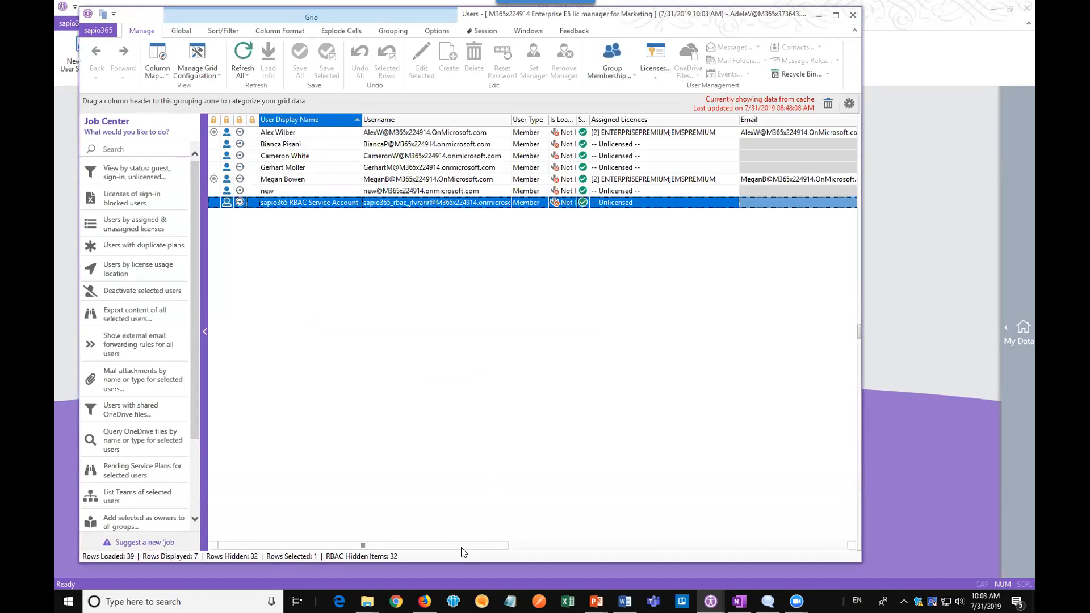
left_click_drag(463, 550, 623, 556)
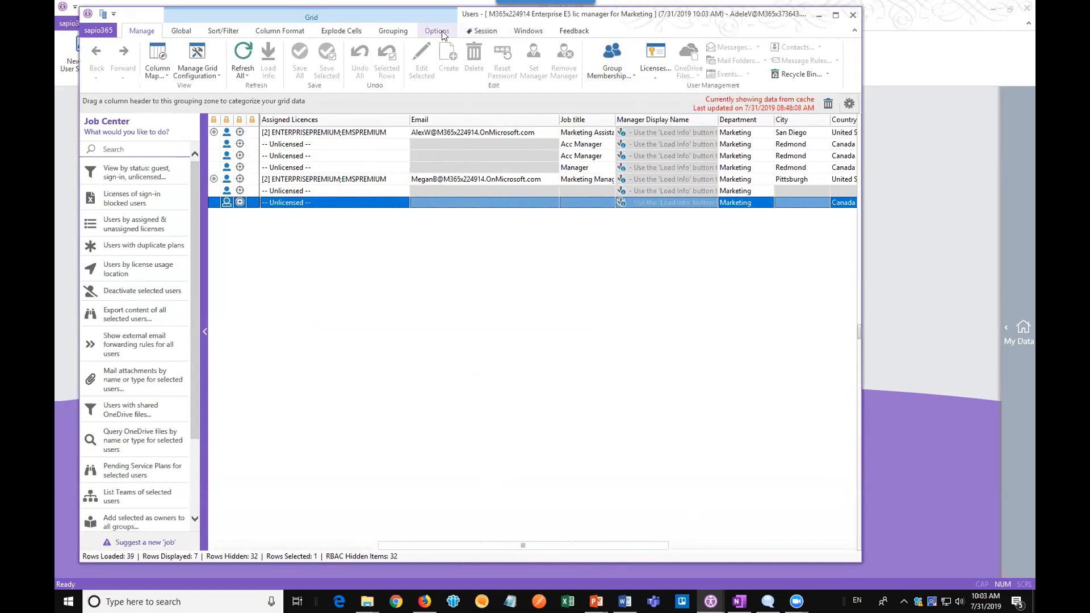
Display the users outside the role's scope and select the four adjacent ones from Sales Rep to Tester to check the available management actions
left_click(472, 33)
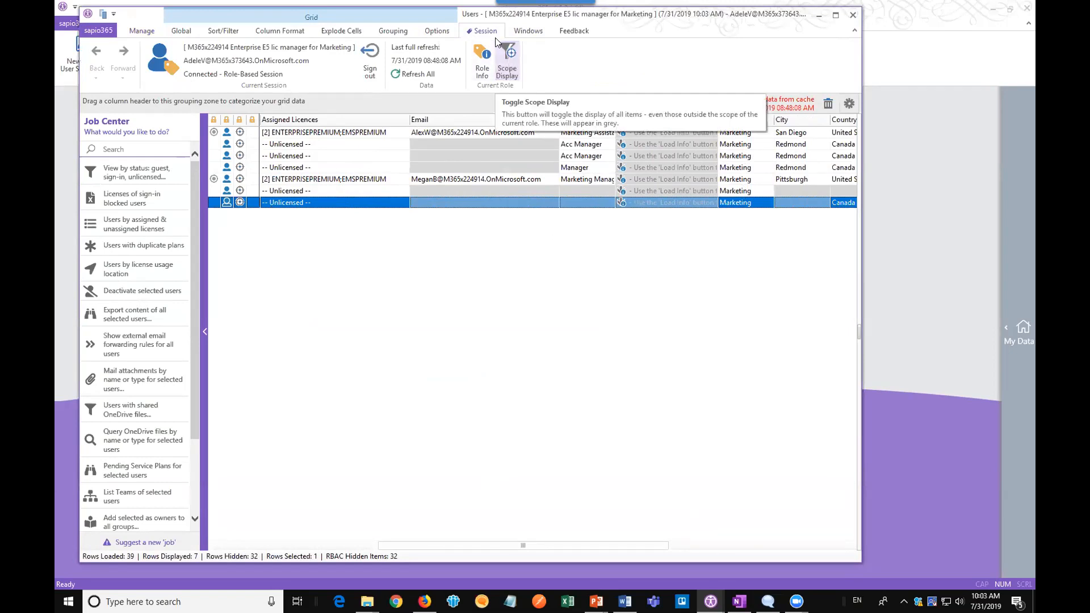
left_click(509, 72)
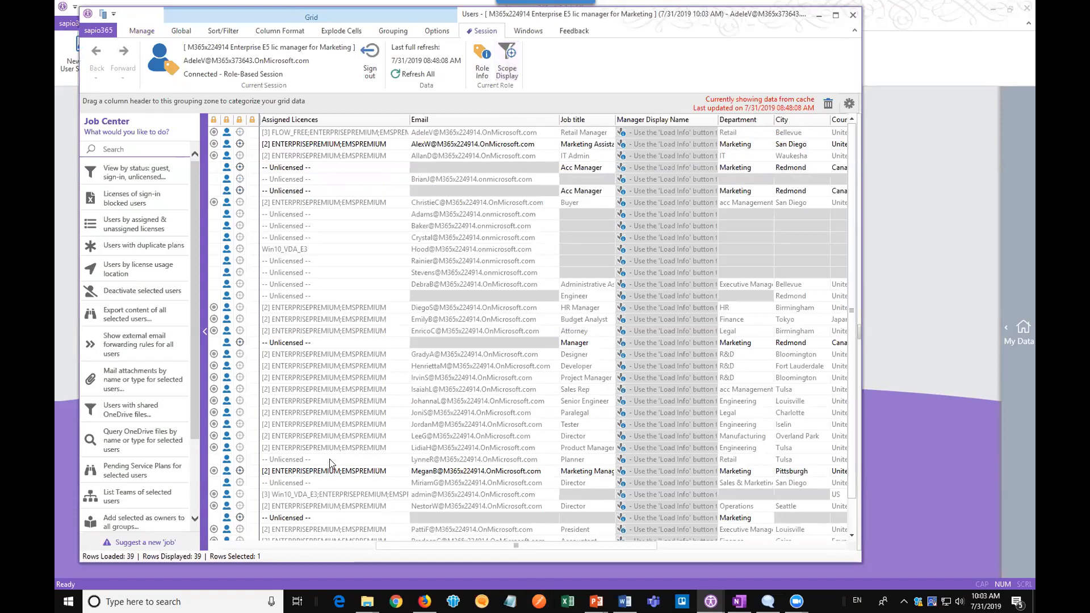
left_click(325, 425)
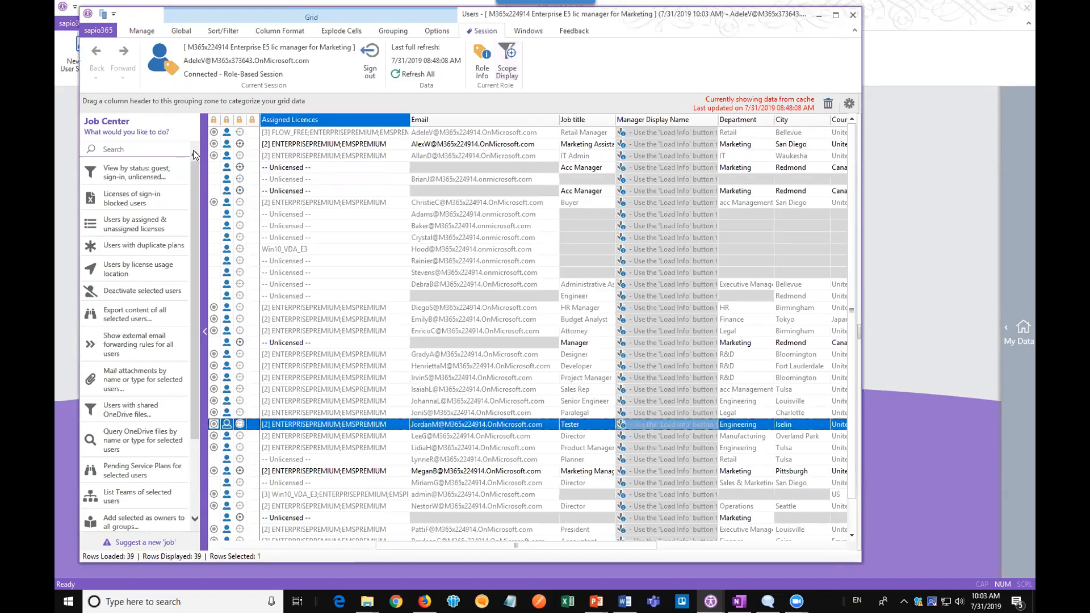
left_click(142, 30)
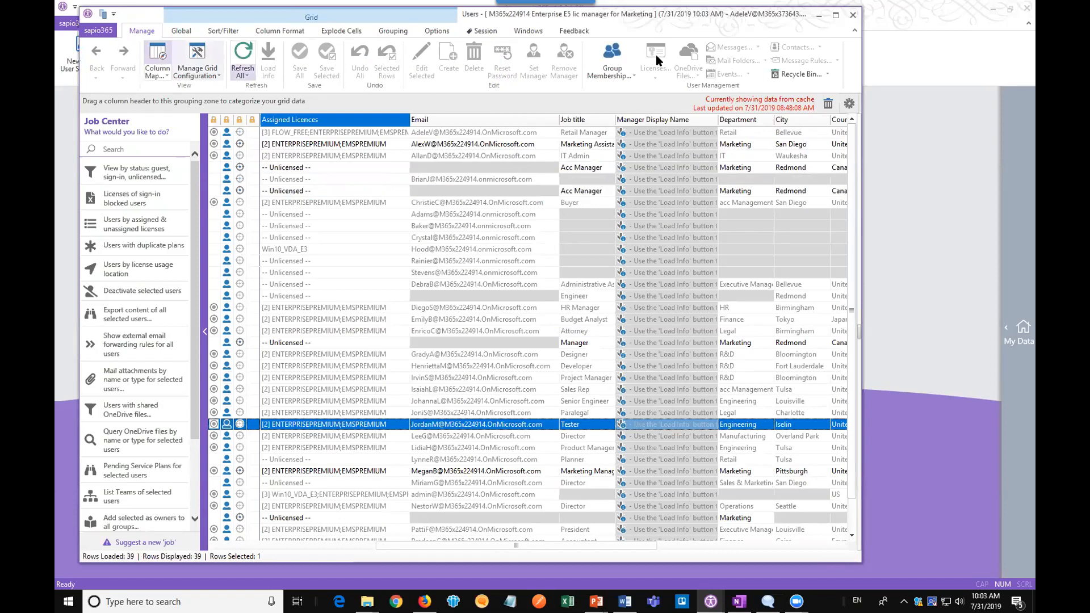
left_click(324, 391, "shift")
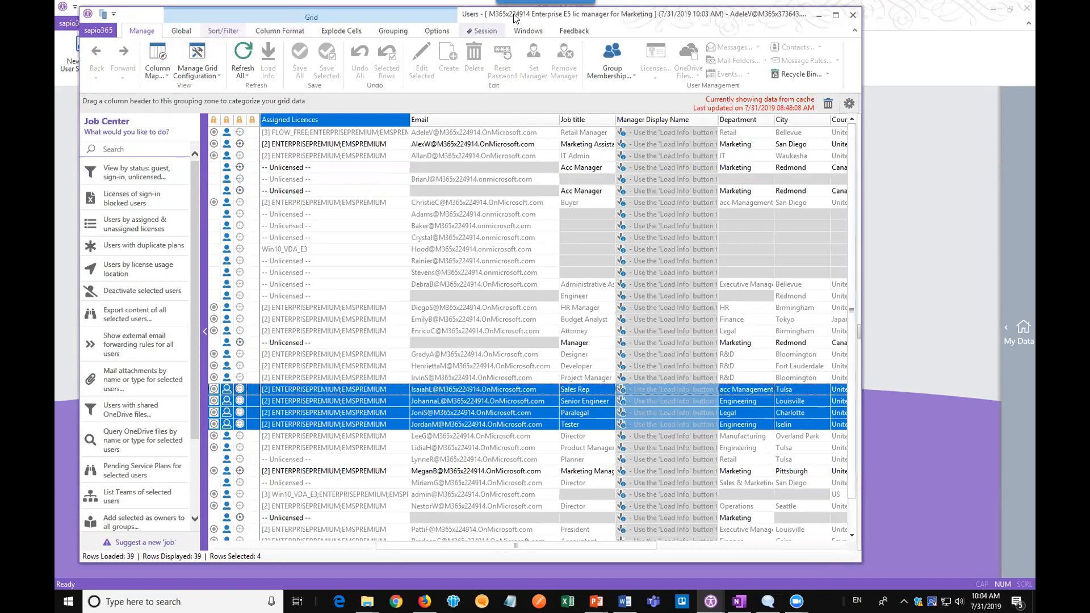
Hide the users outside the role's scope and return to the display name and username columns
left_click(488, 30)
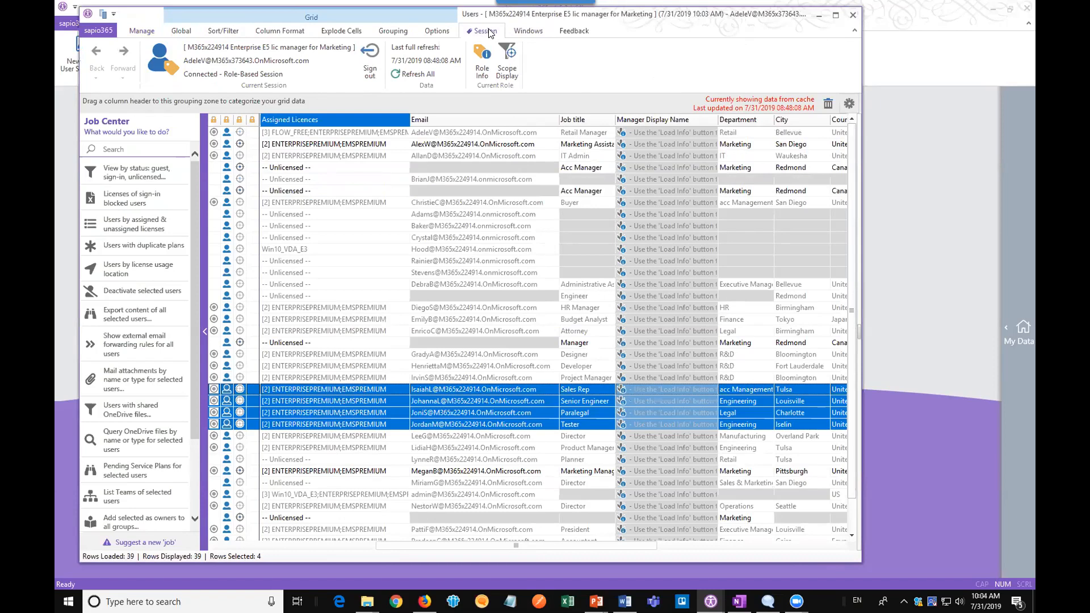
left_click(508, 67)
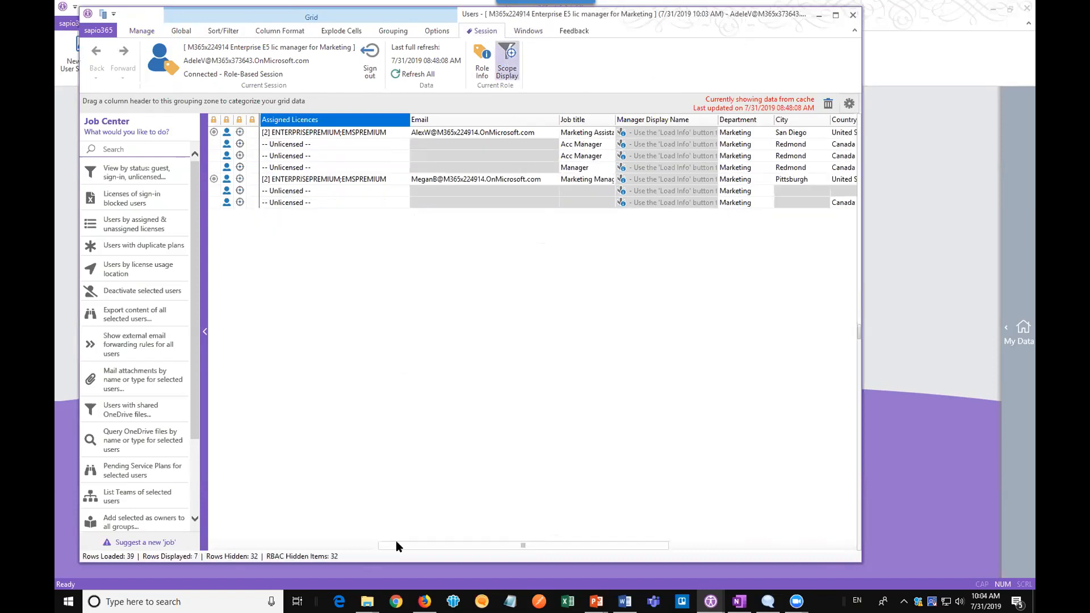
left_click_drag(405, 550, 238, 553)
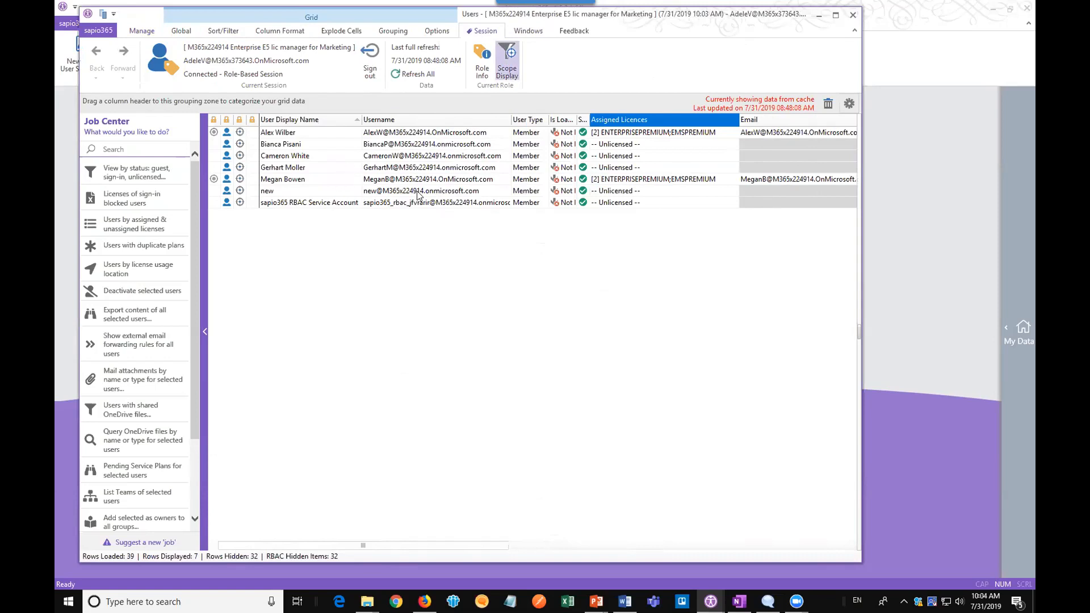
Select the three adjacent unlicensed users between the two licensed ones and show their licenses and service plans
left_click(438, 168)
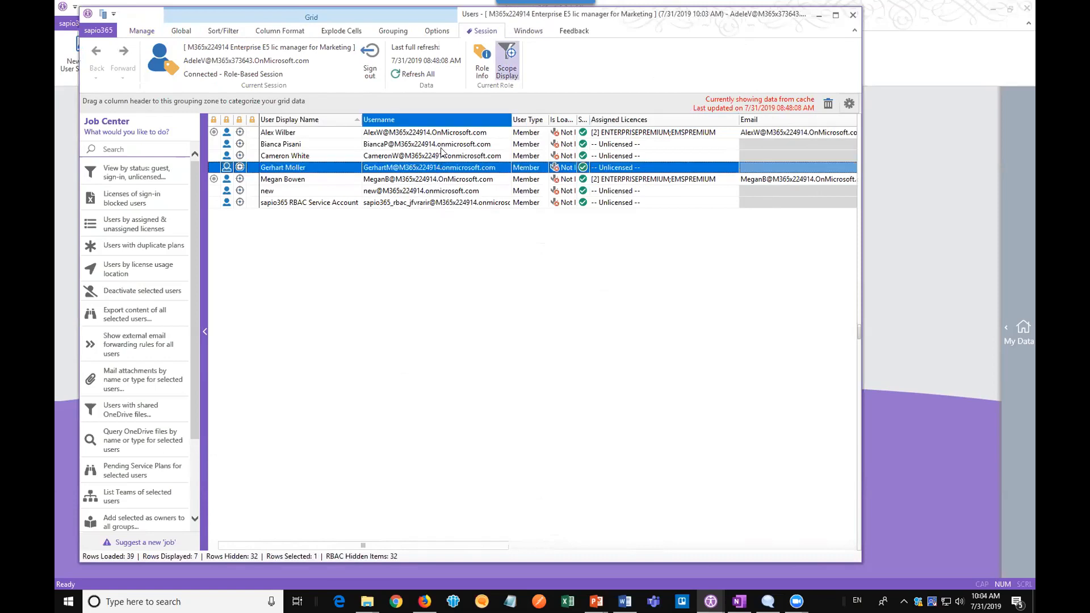
left_click(444, 146, "shift")
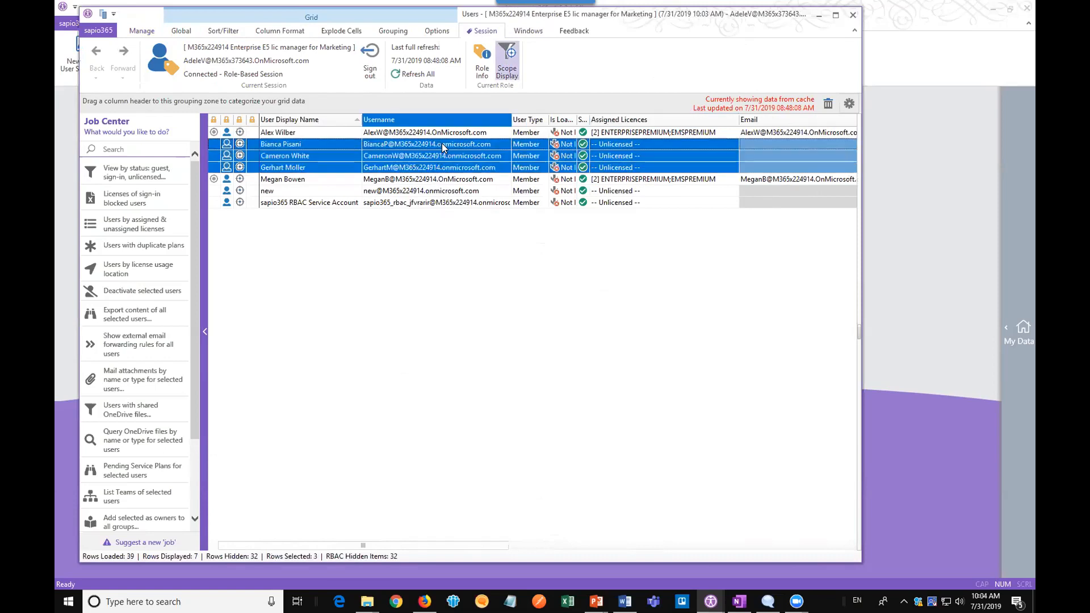
left_click(150, 32)
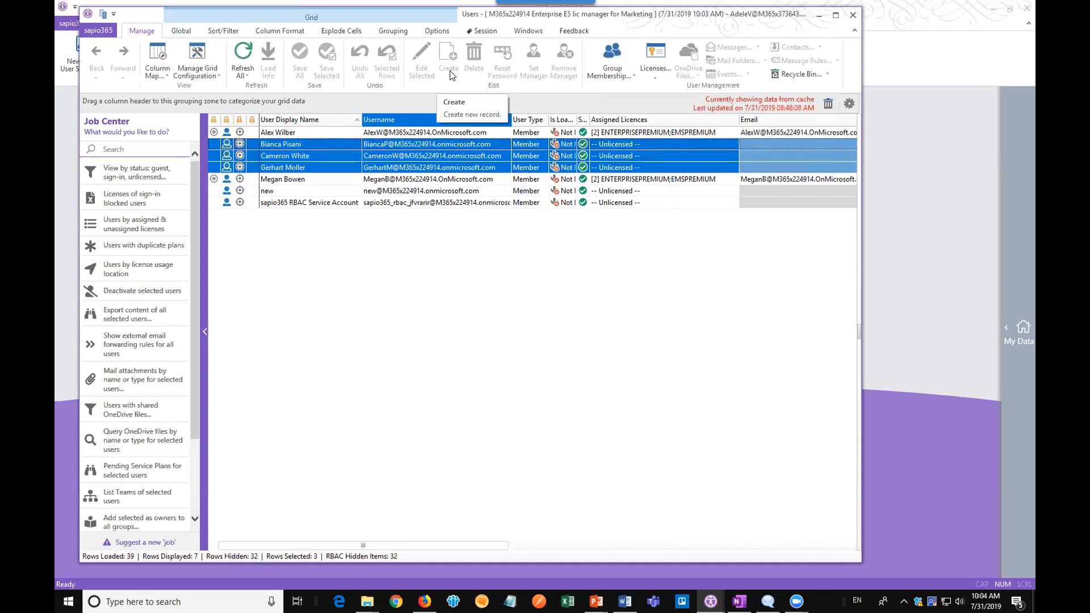
left_click(657, 57)
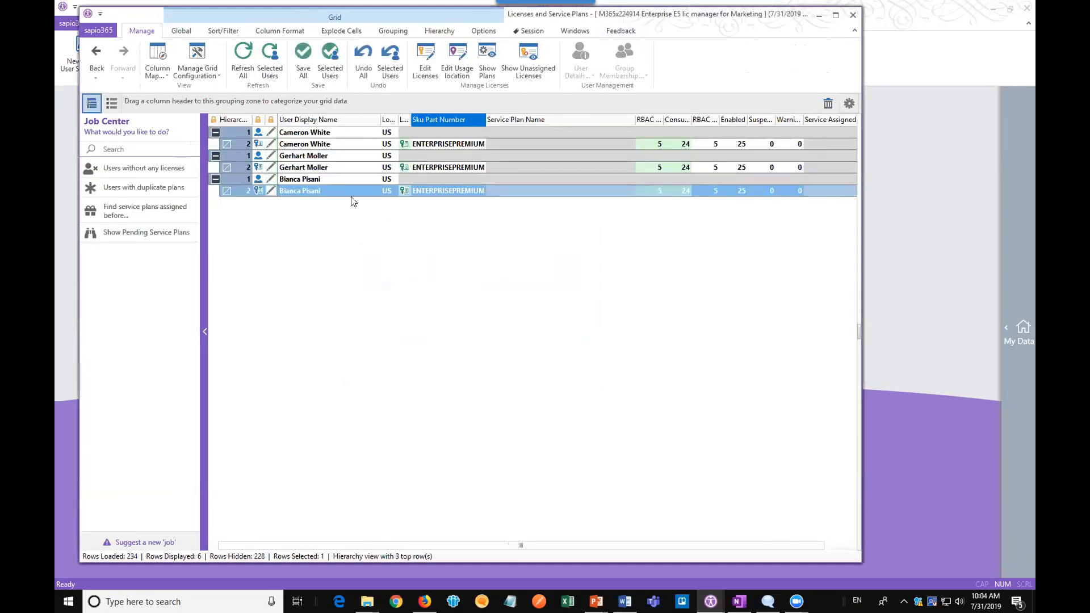
Return to the user list without saving the pending license changes and reopen the three selected users' licenses in a new window
left_click(326, 180)
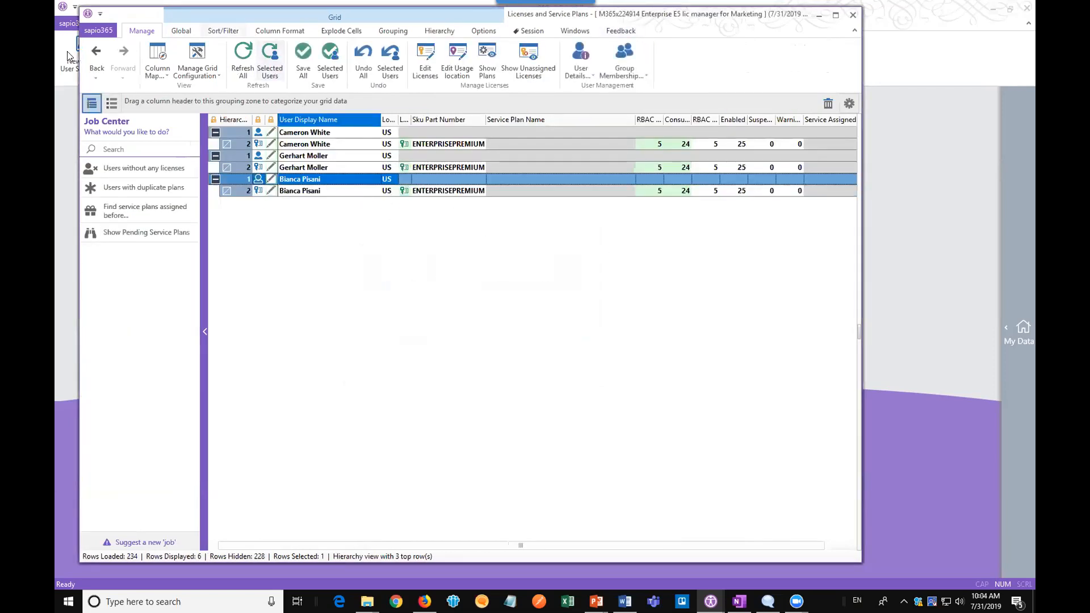
left_click(96, 54)
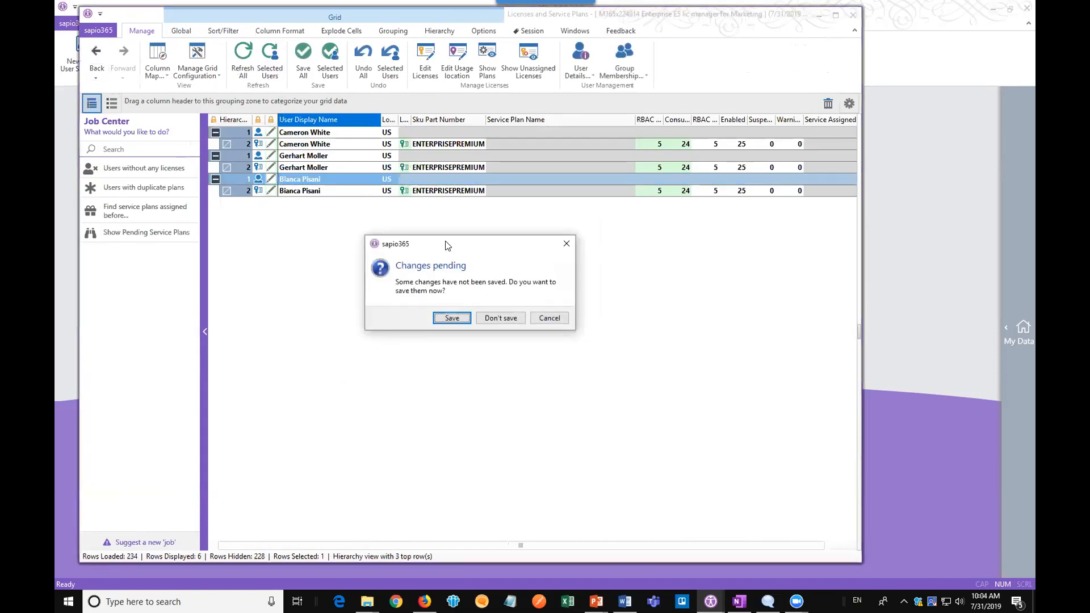
left_click(500, 319)
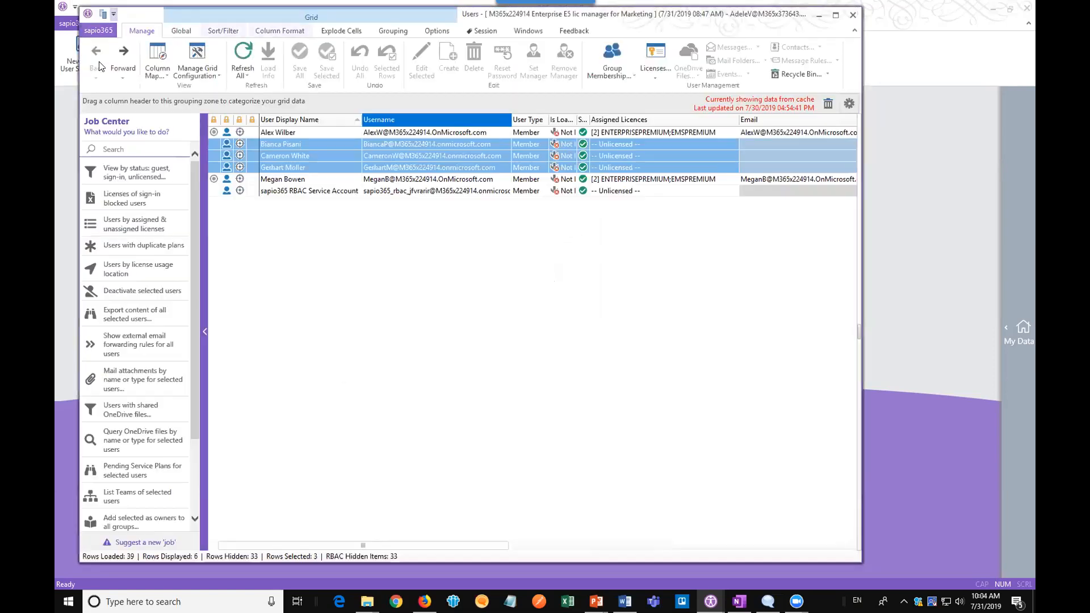
left_click(656, 55)
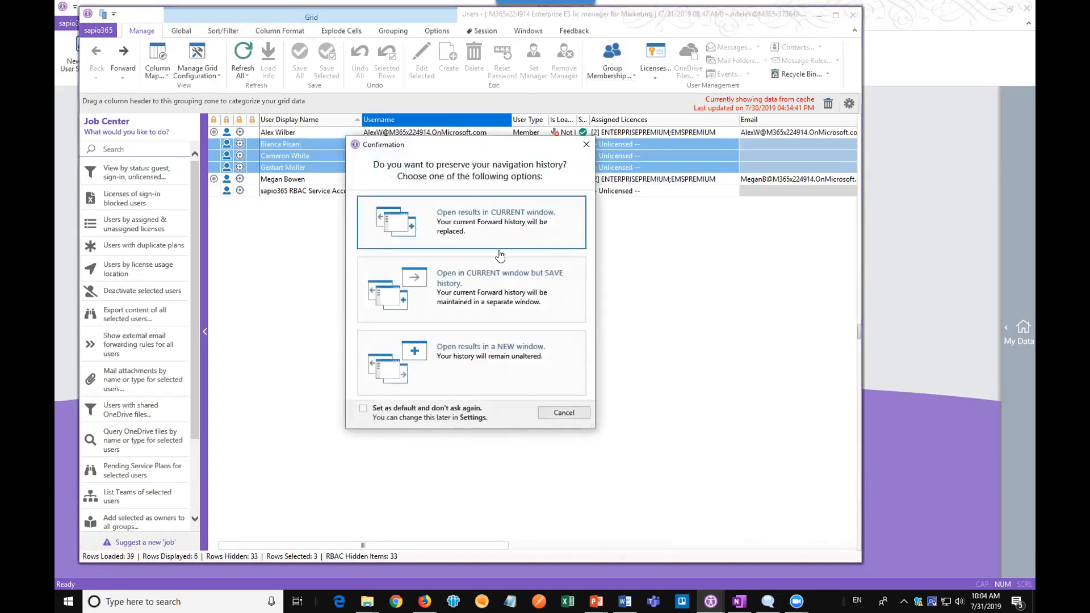
left_click(493, 367)
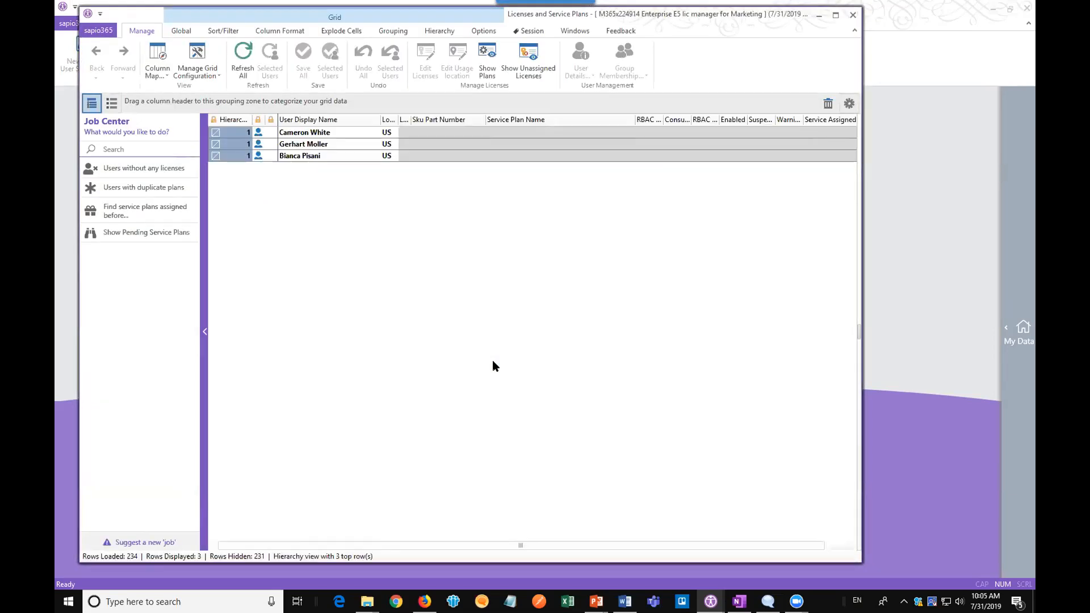
Assign the ENTERPRISEPREMIUM license to all three listed users and apply the license edit
left_click(295, 157)
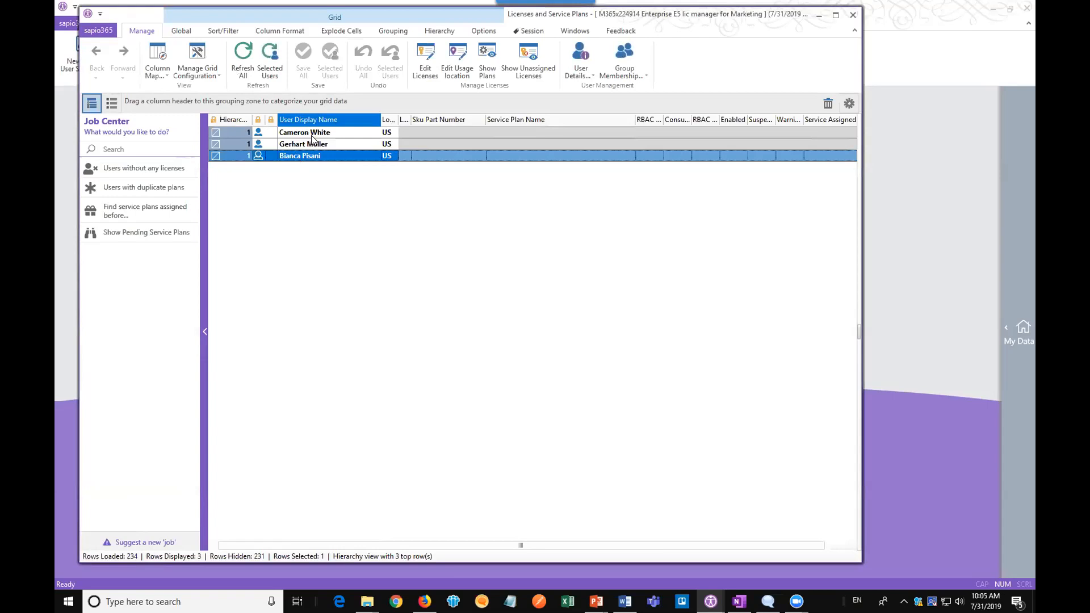
left_click(314, 138, "shift")
left_click(421, 60)
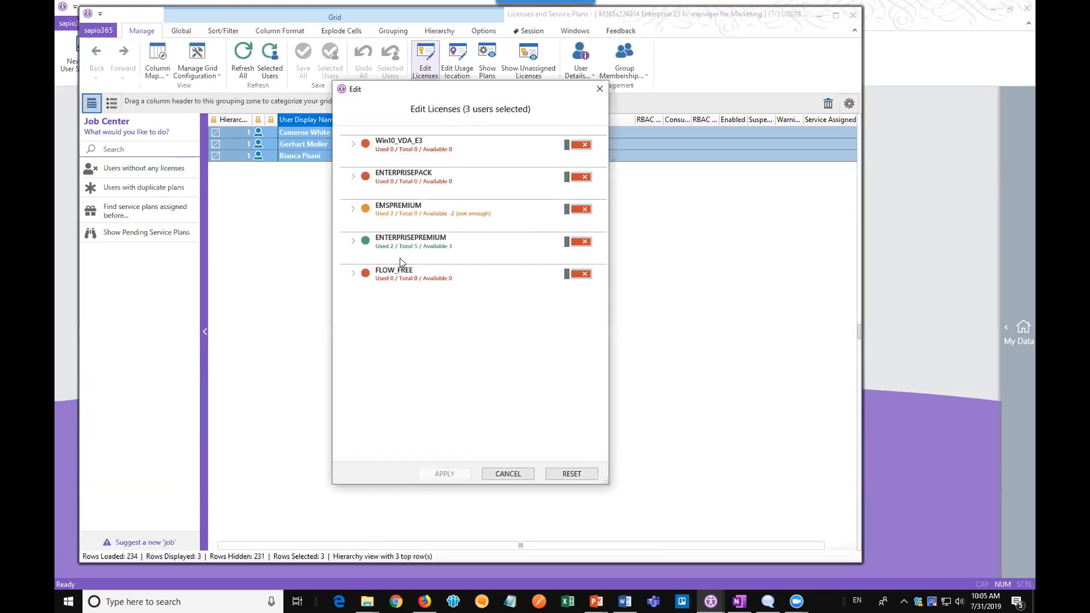
left_click(582, 244)
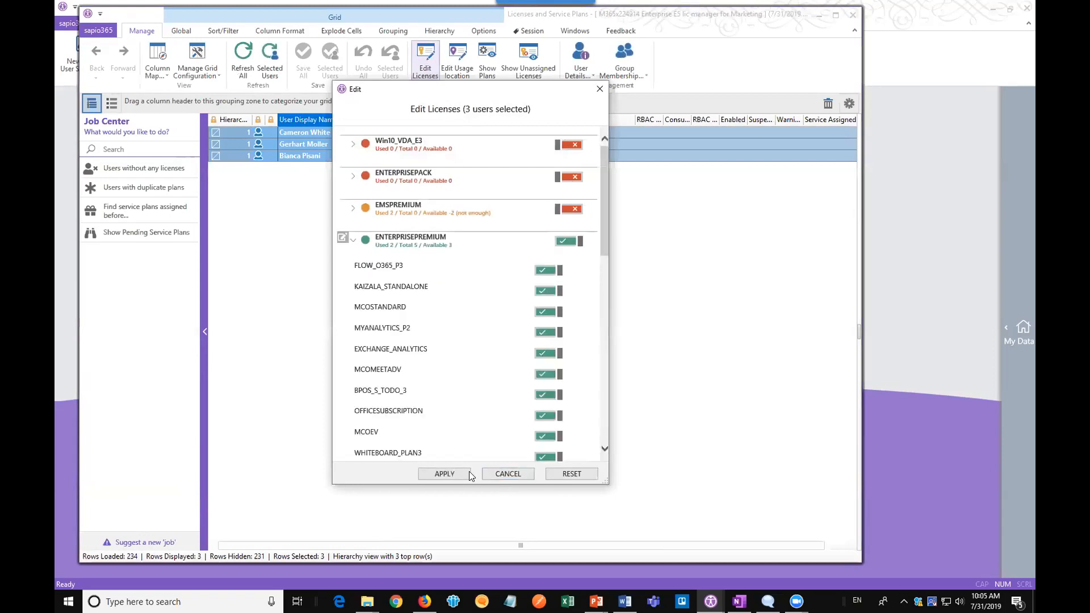
left_click(448, 474)
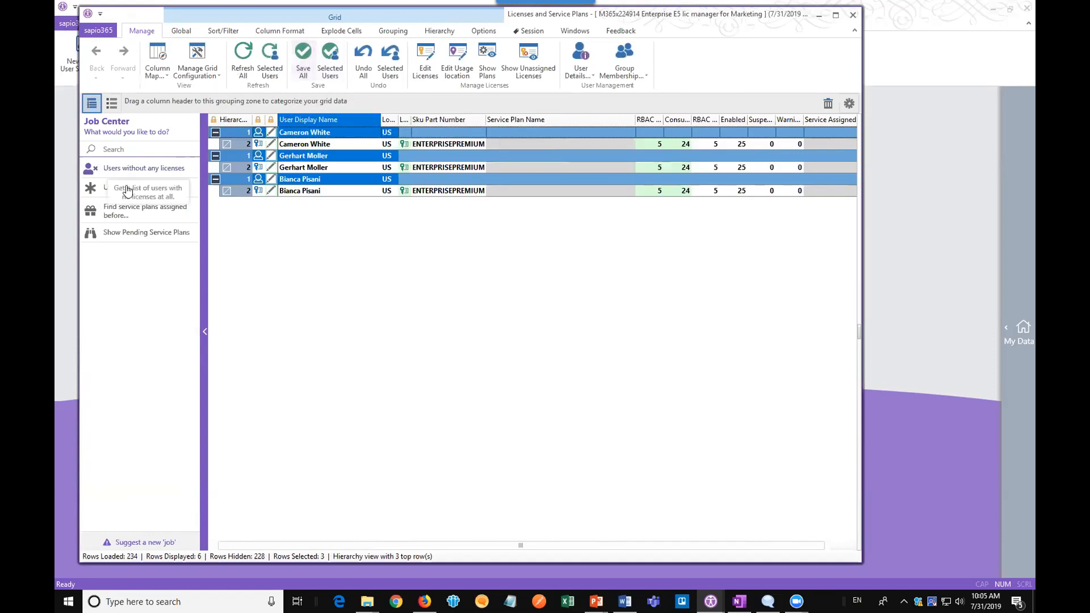
Return to the main window and switch the session to the Regional admin - Canada role
left_click(65, 209)
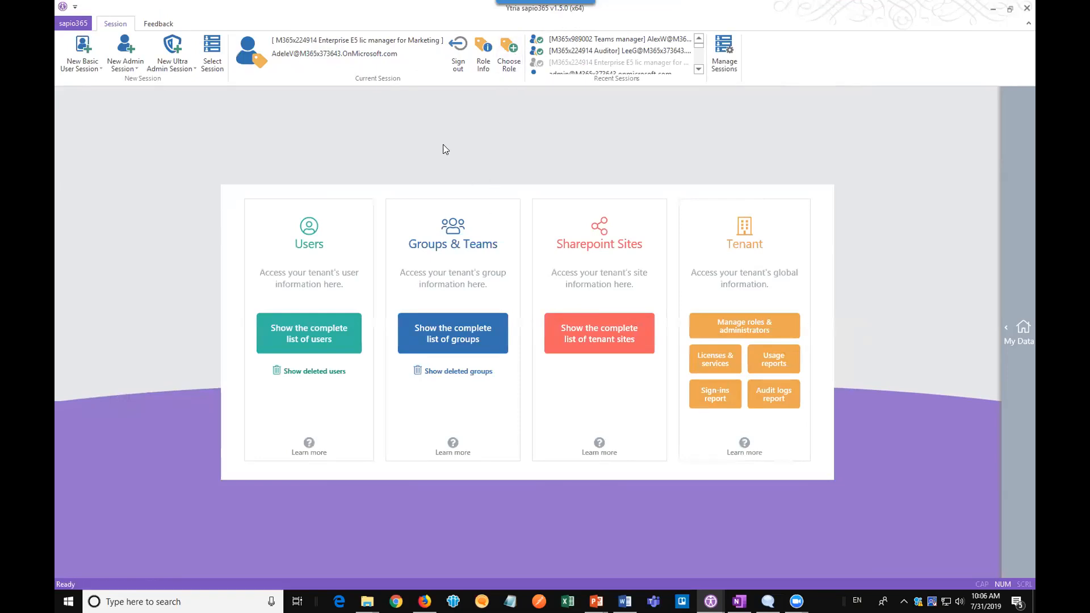
left_click(518, 57)
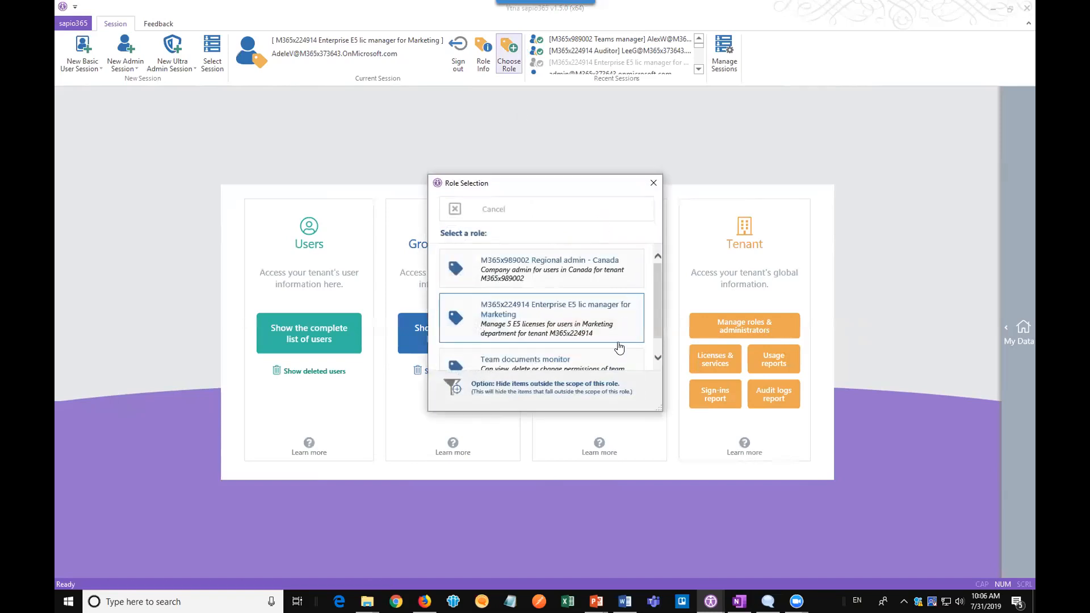
left_click(537, 271)
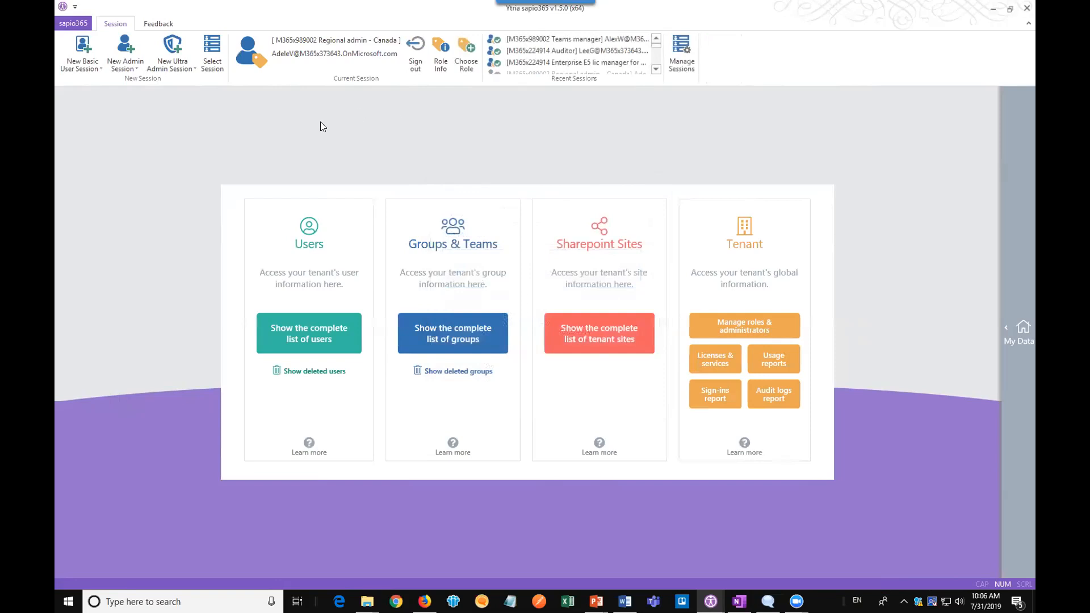
Show the complete list of users in a maximized window and select the user whose job title is Senior Engineer
left_click(316, 326)
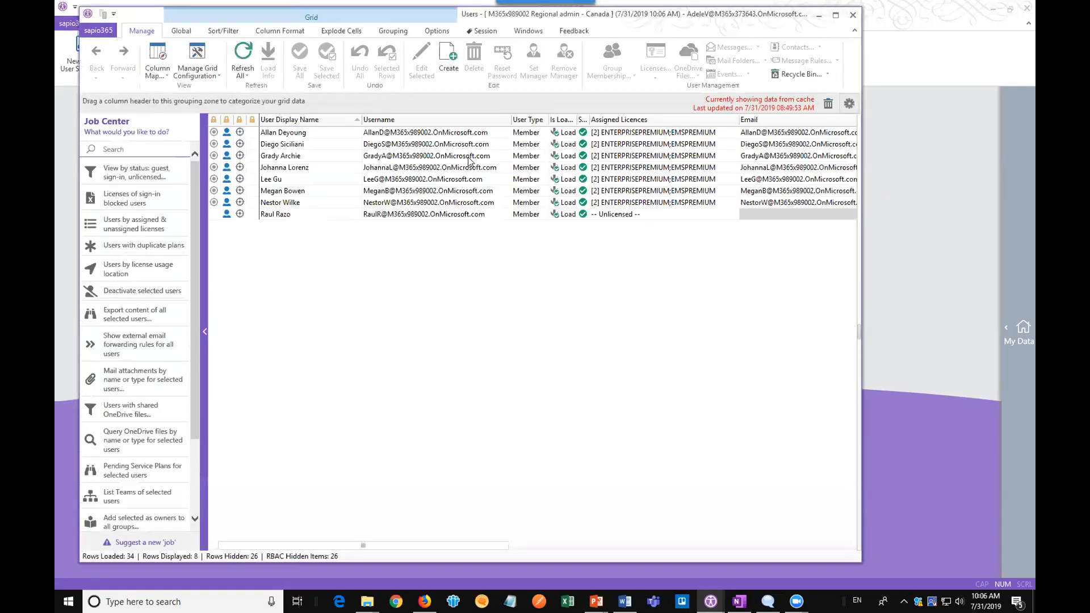
left_click(835, 15)
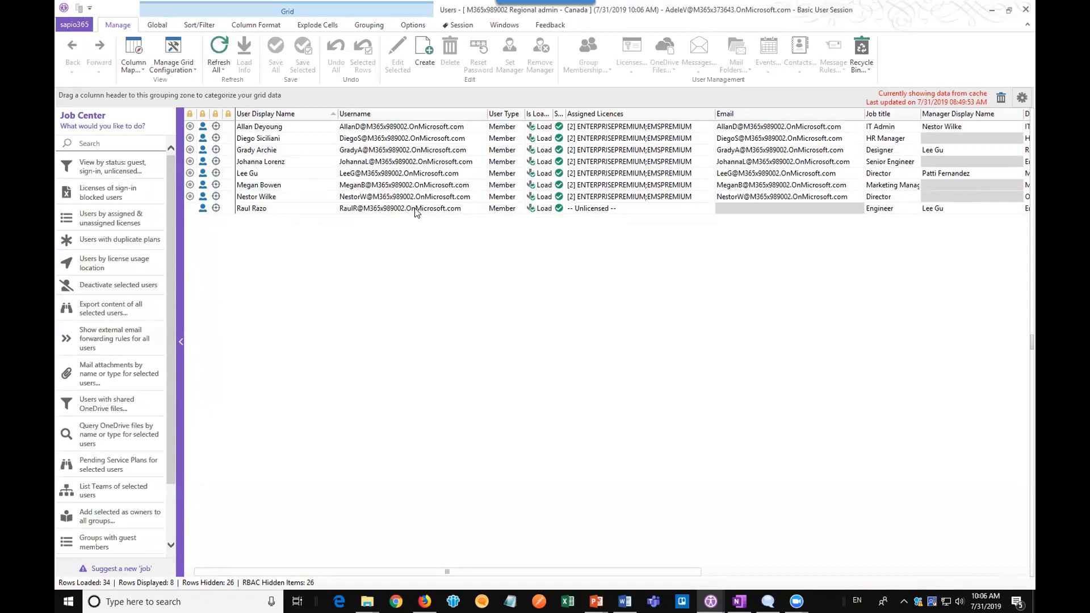
left_click(396, 163)
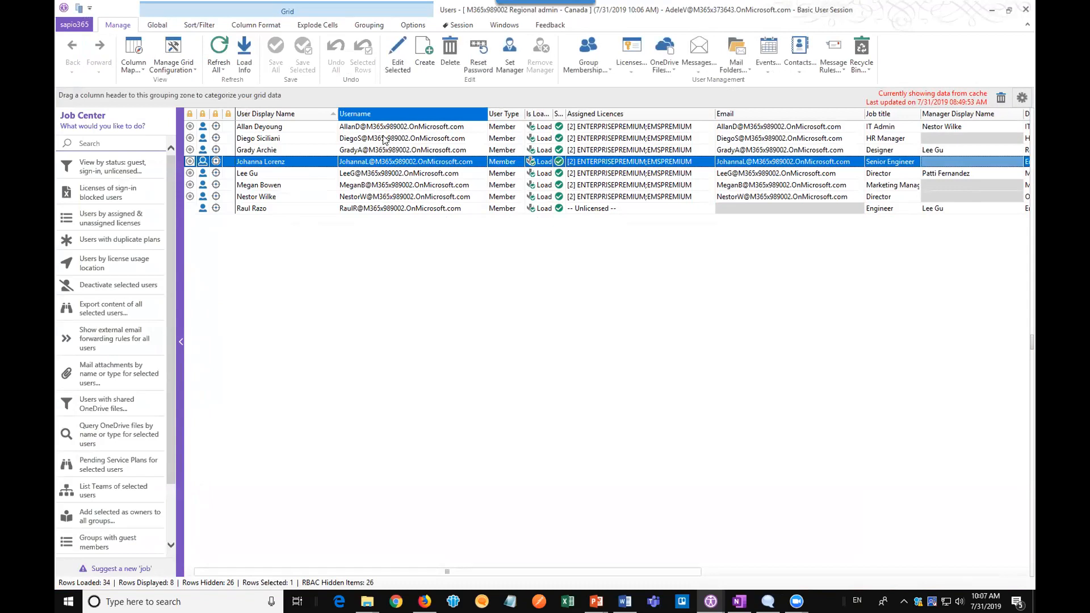
Add the HR Manager to the user selection, group the list by Manager Display Name and expand the group with no manager set
left_click(384, 139, "ctrl")
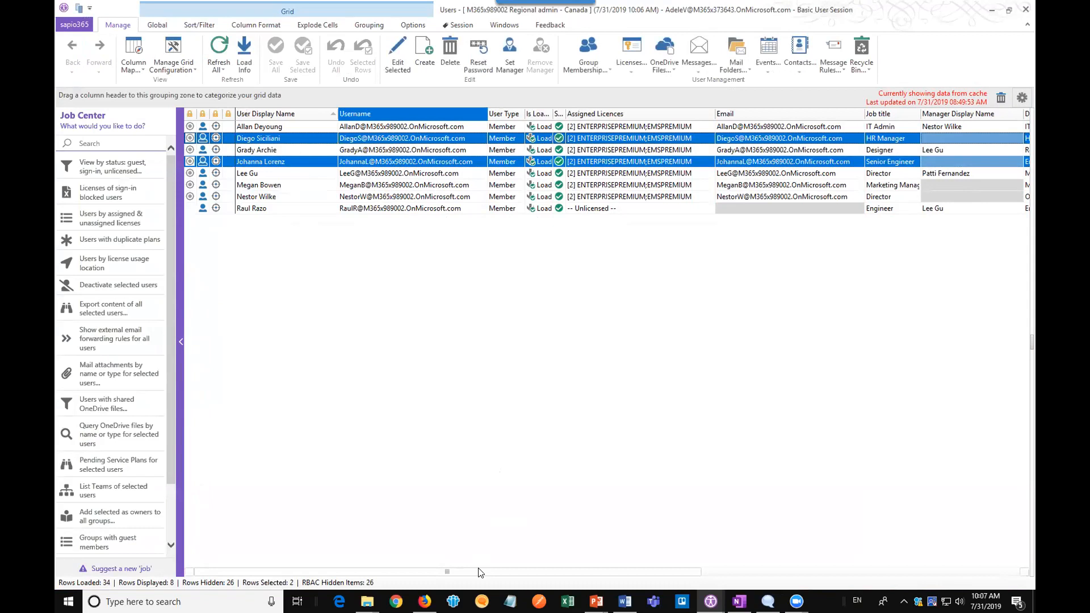
scroll(479, 568, "right", 6)
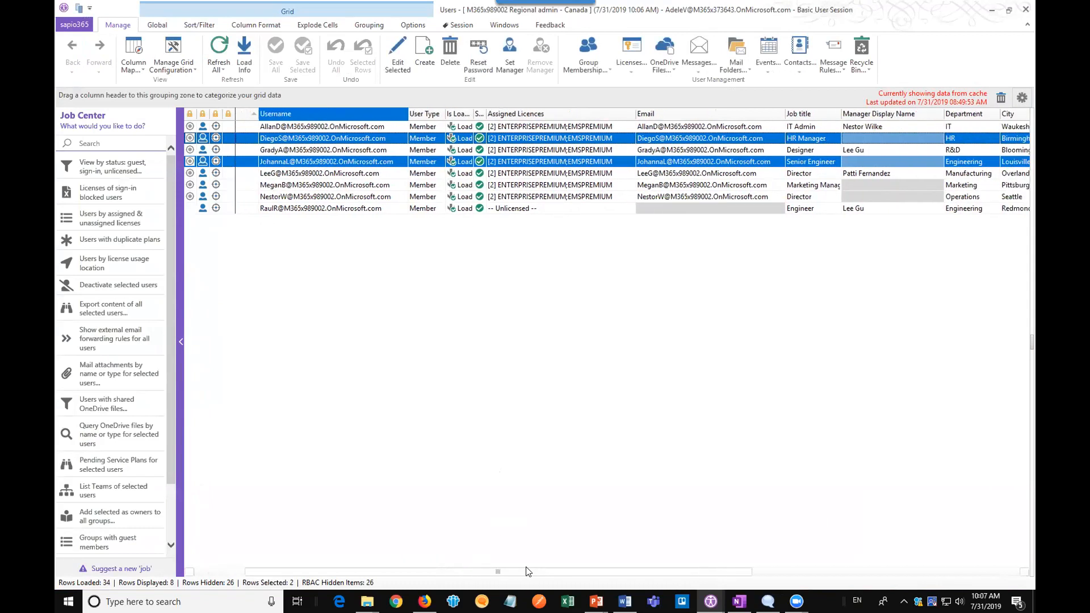
scroll(549, 568, "right", 1)
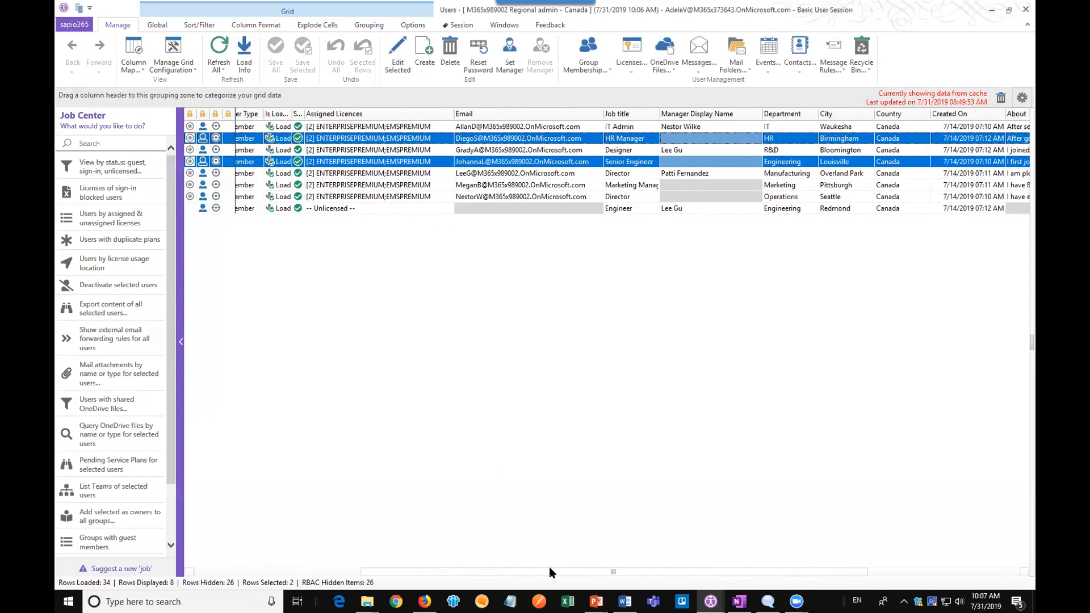
scroll(549, 569, "right", 1)
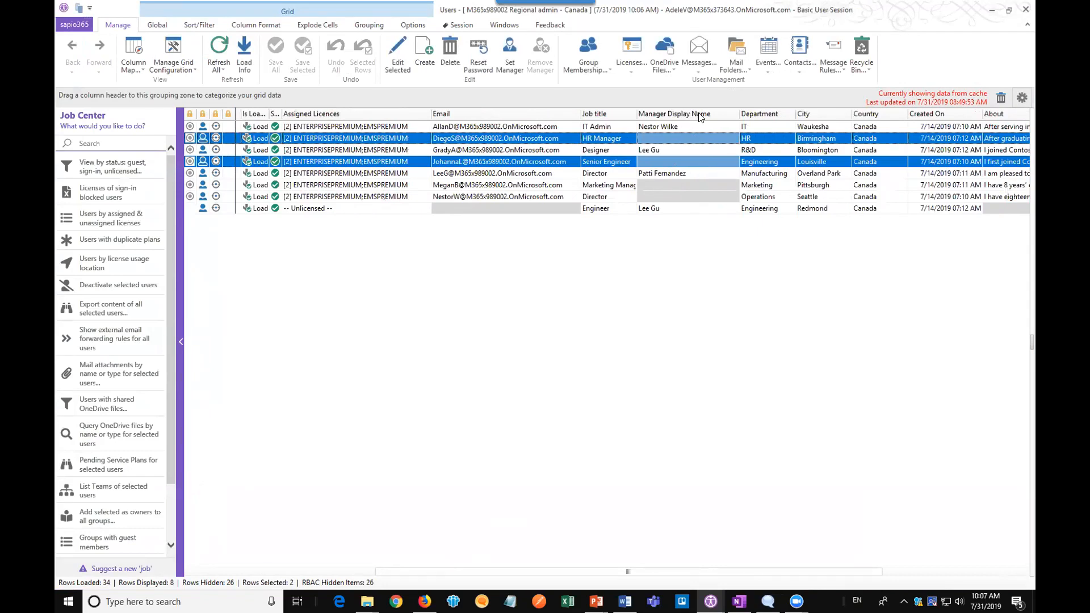
left_click_drag(703, 119, 601, 96)
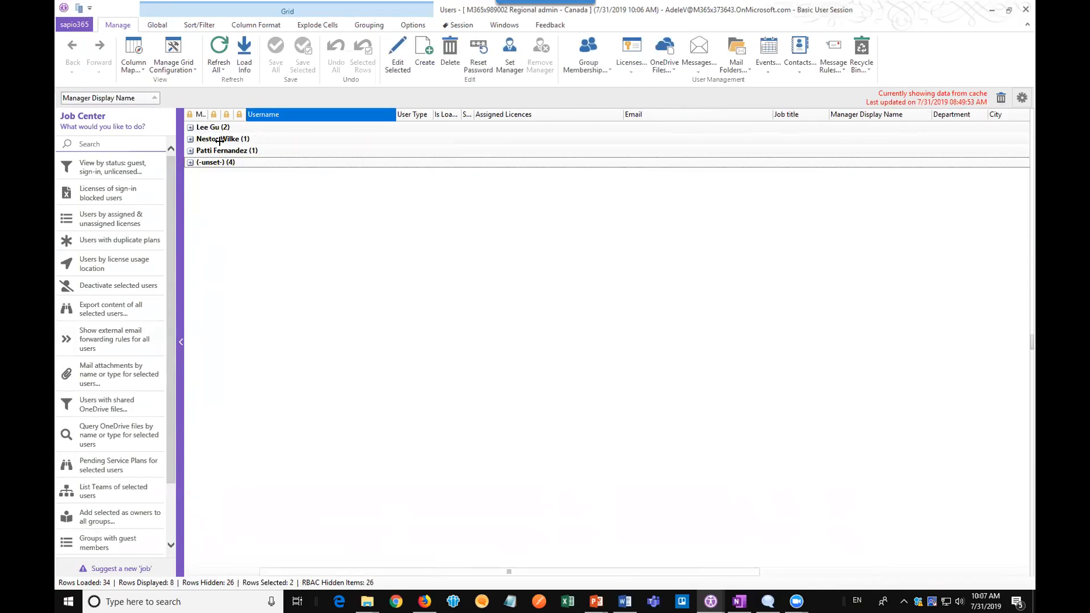
left_click(191, 162)
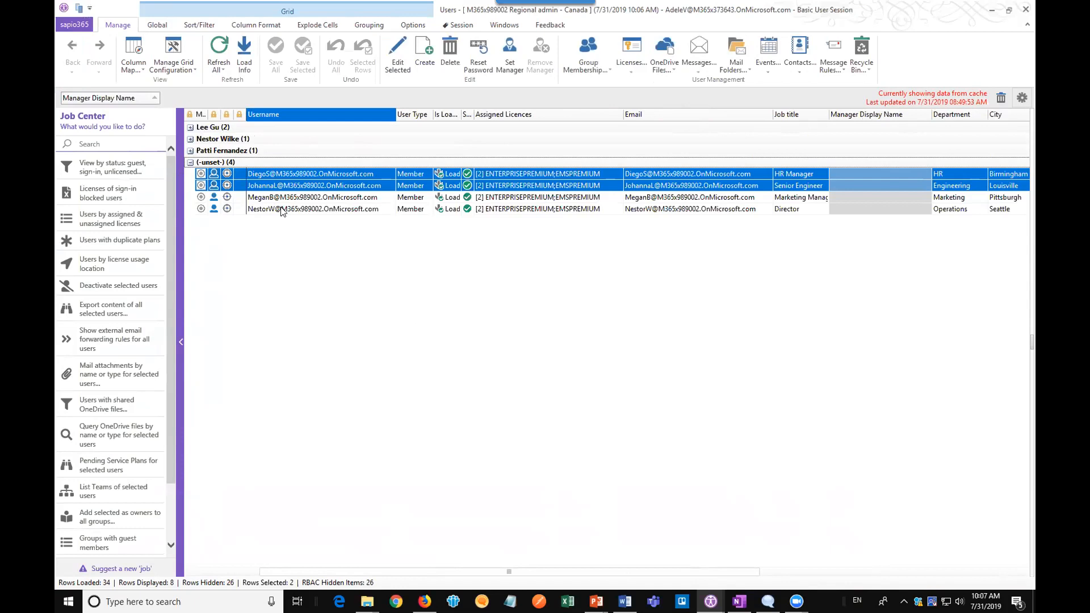
Set the manager of the HR Manager and the Senior Engineer to the person listed last among the existing manager groups
left_click(327, 186)
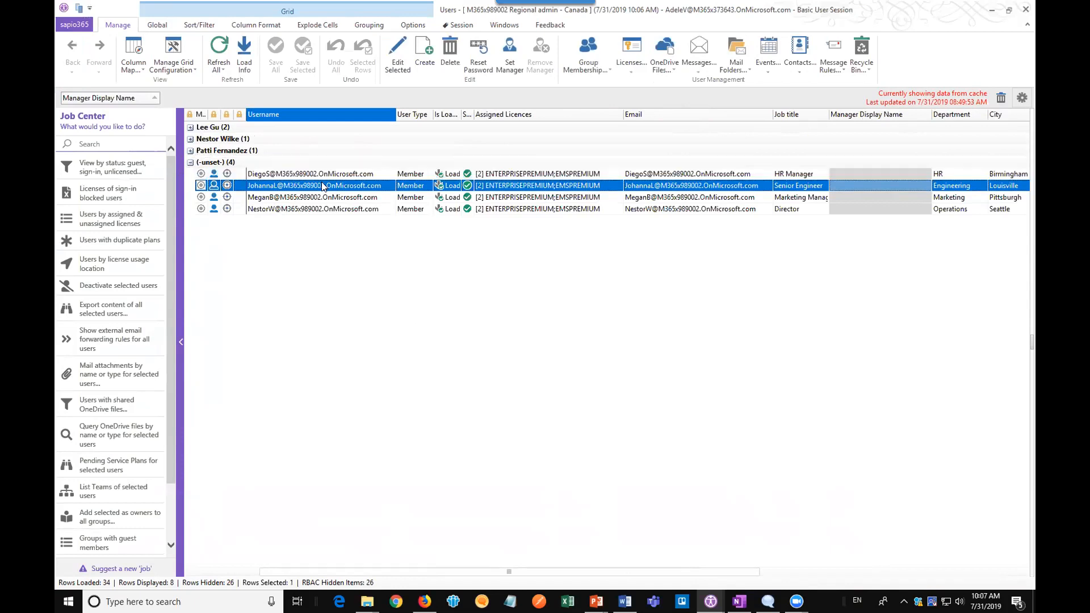
left_click(330, 176, "ctrl")
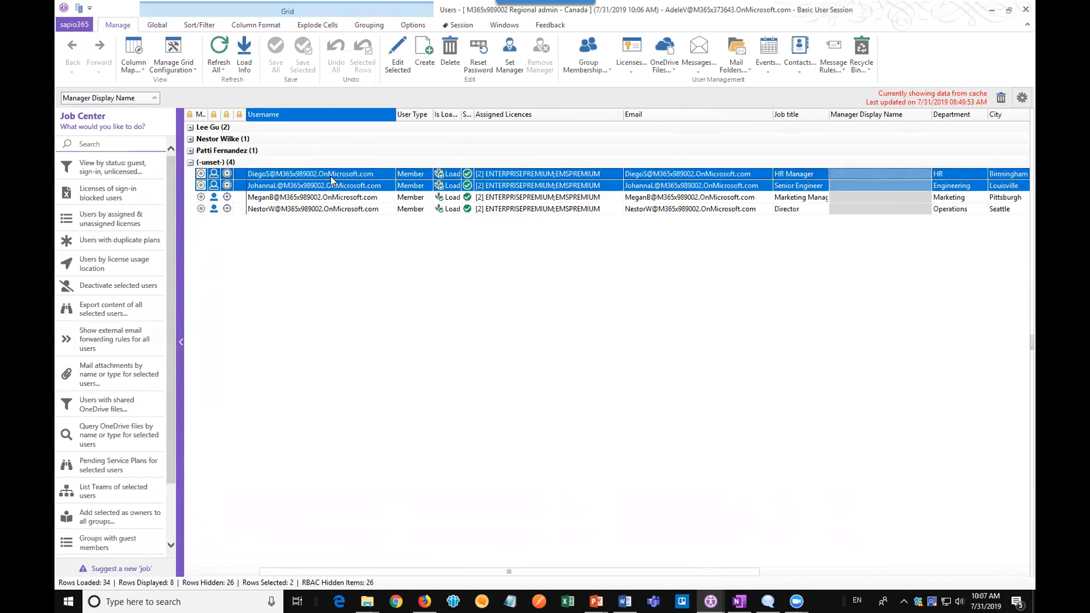
left_click(508, 59)
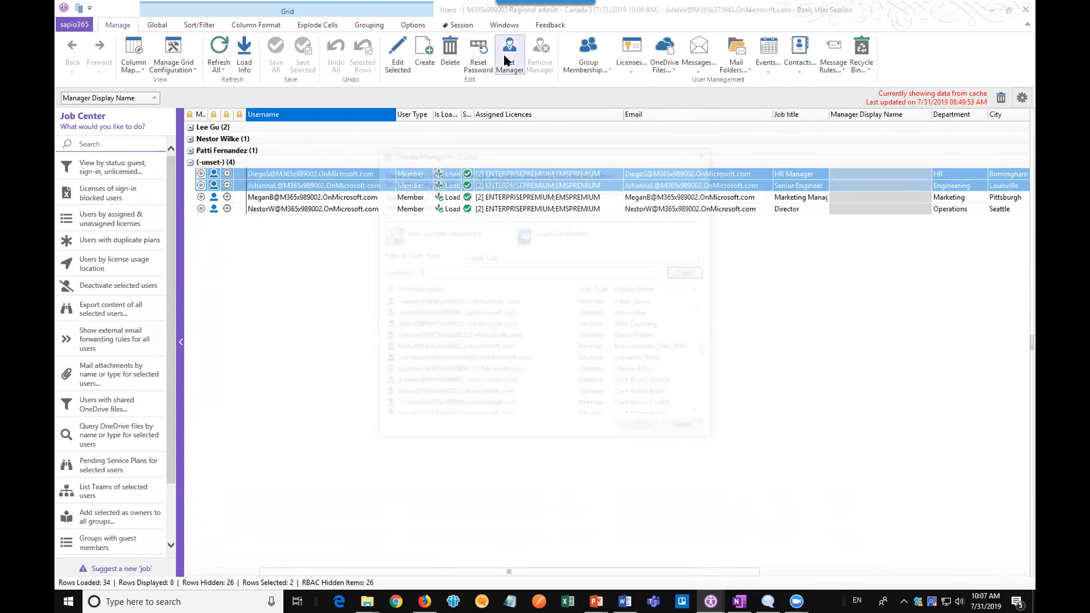
scroll(454, 355, "down", 5)
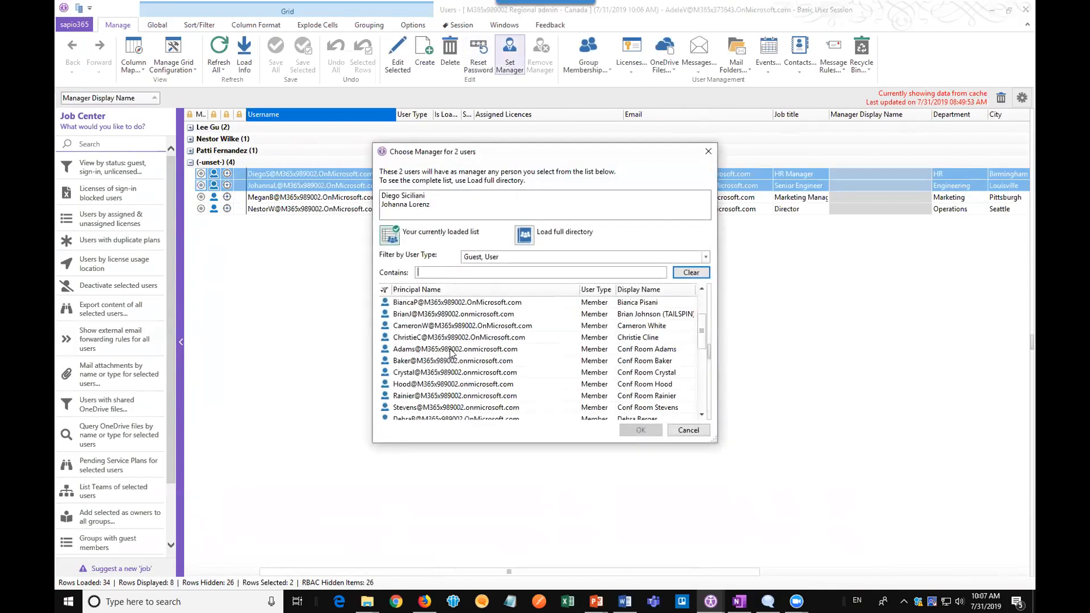
scroll(469, 388, "down", 3)
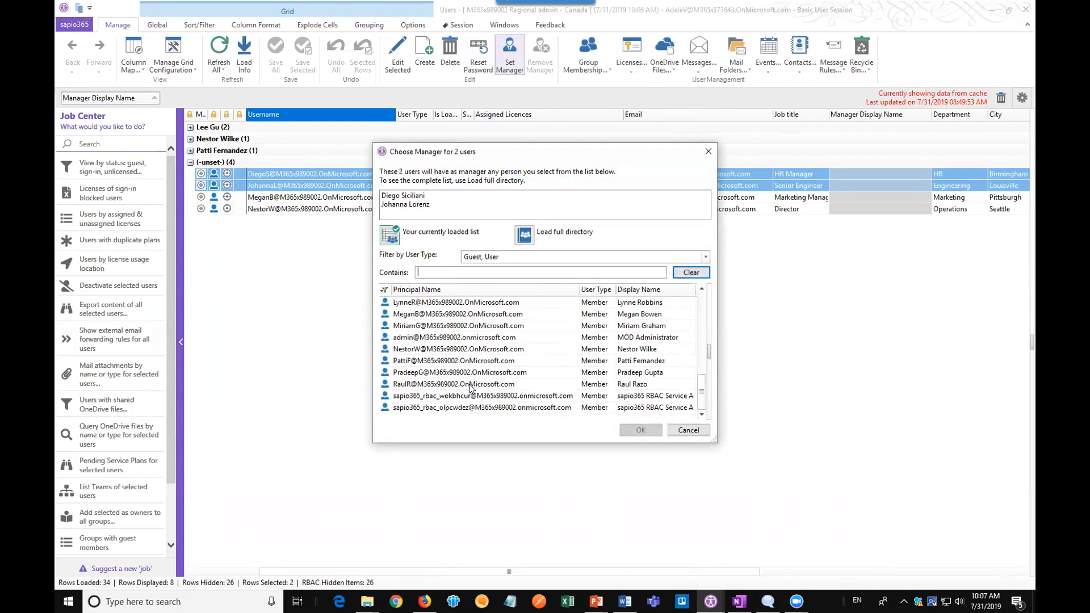
left_click(465, 362)
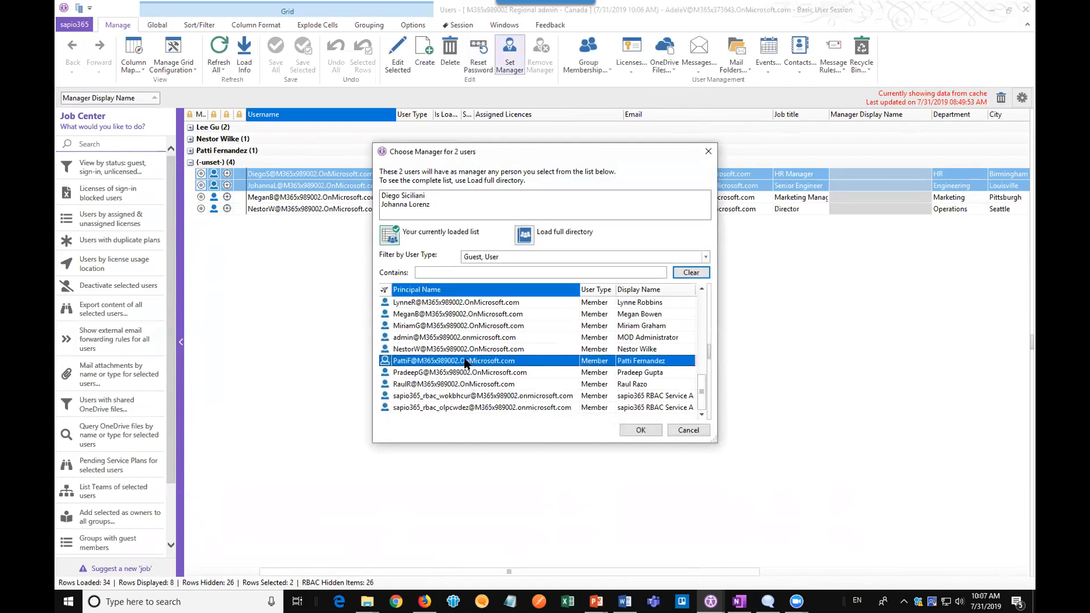
left_click(641, 429)
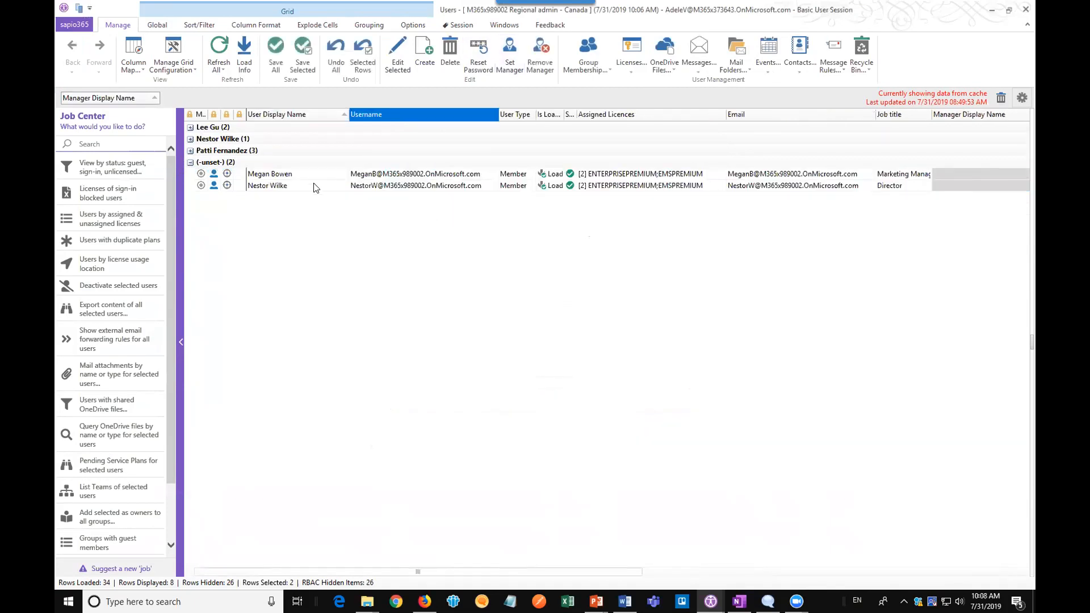
Expand that manager's group and assign the same manager to the two users still without one, the Marketing Manager and the Director
left_click(191, 151)
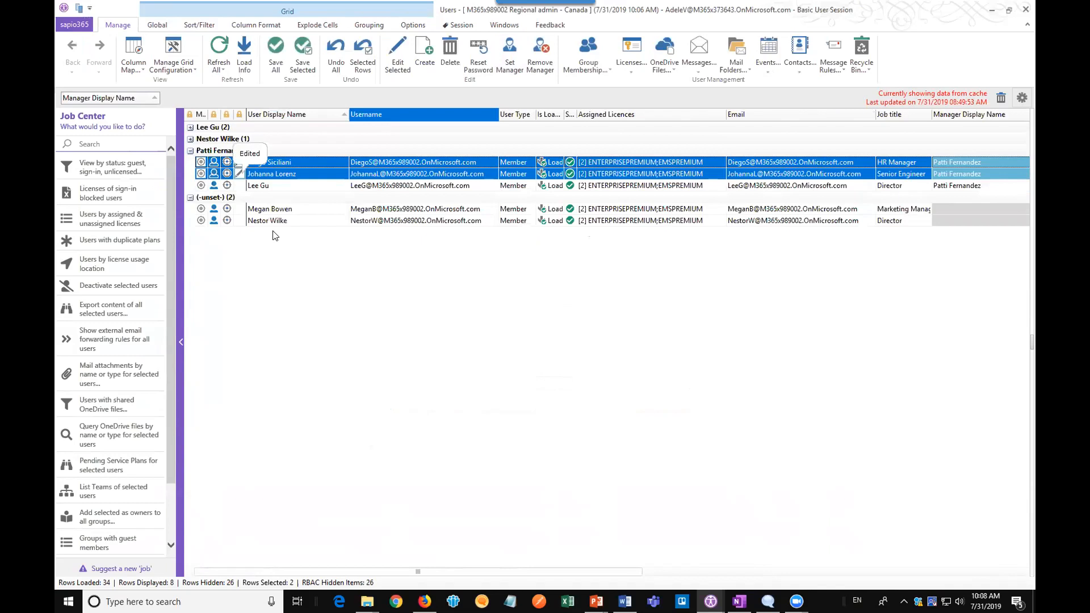
left_click(274, 211)
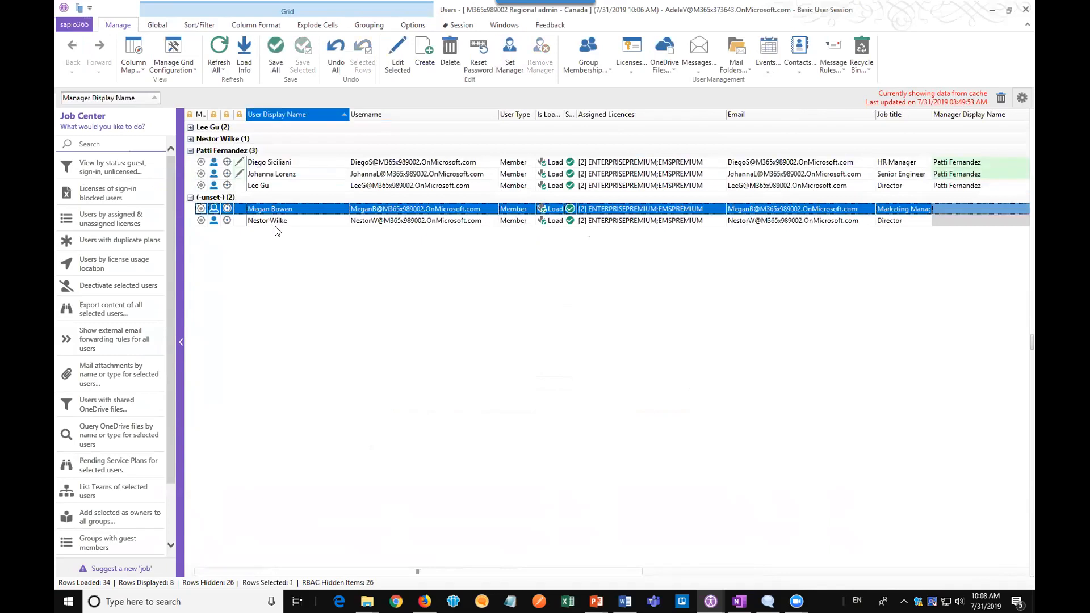
left_click(276, 221, "ctrl")
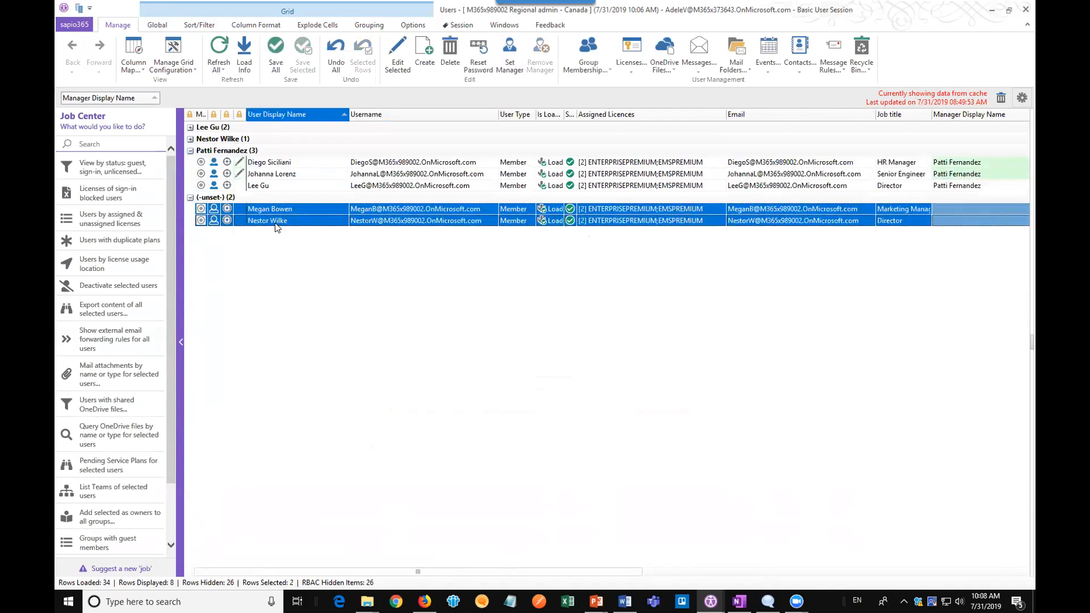
left_click(509, 51)
scroll(472, 362, "down", 2)
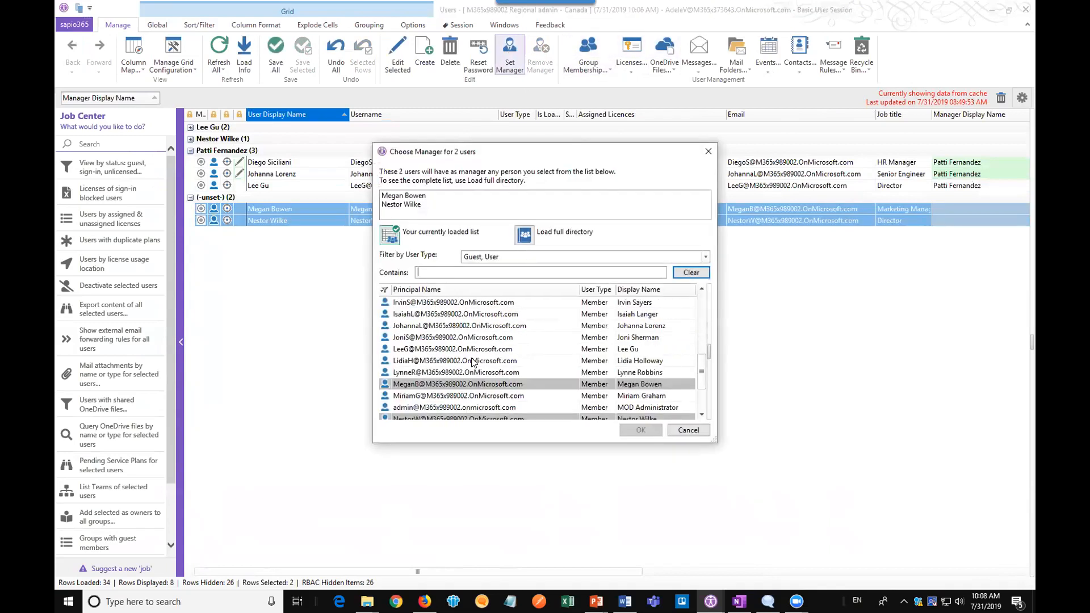
scroll(472, 361, "down", 3)
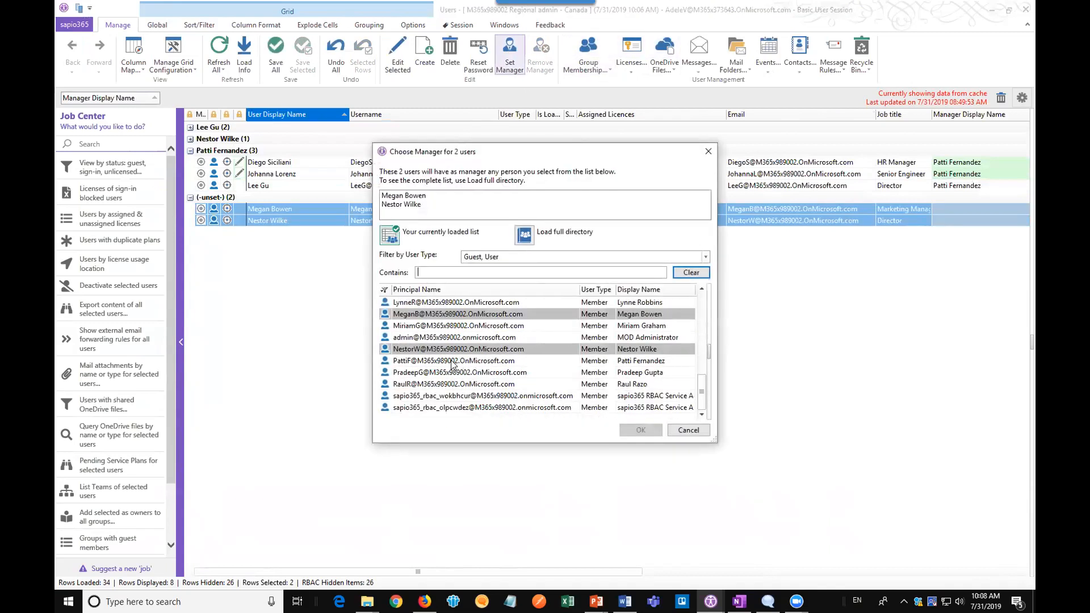
left_click(453, 364)
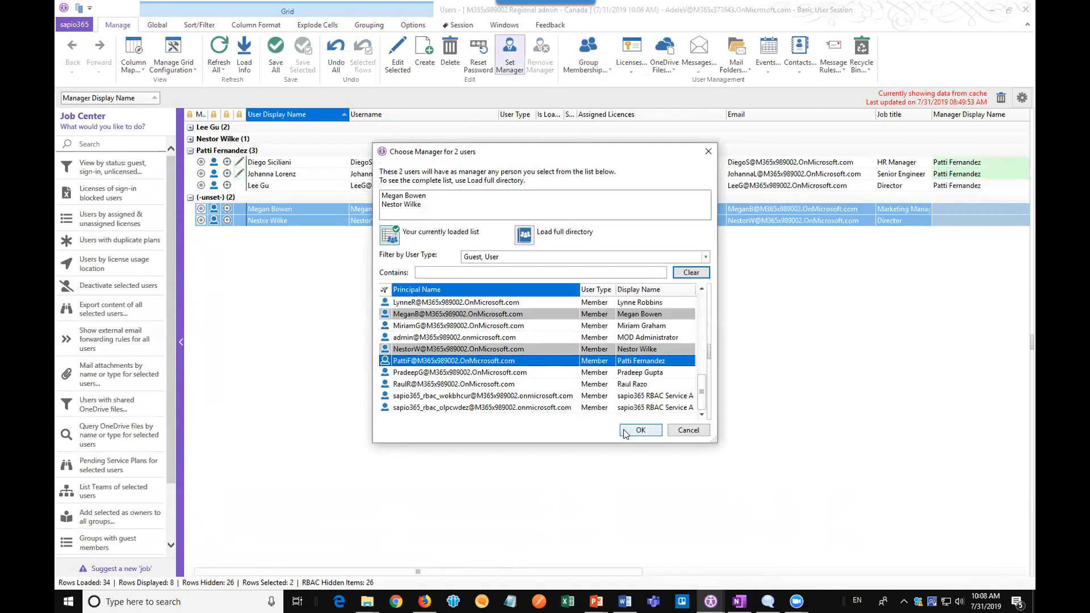
left_click(642, 430)
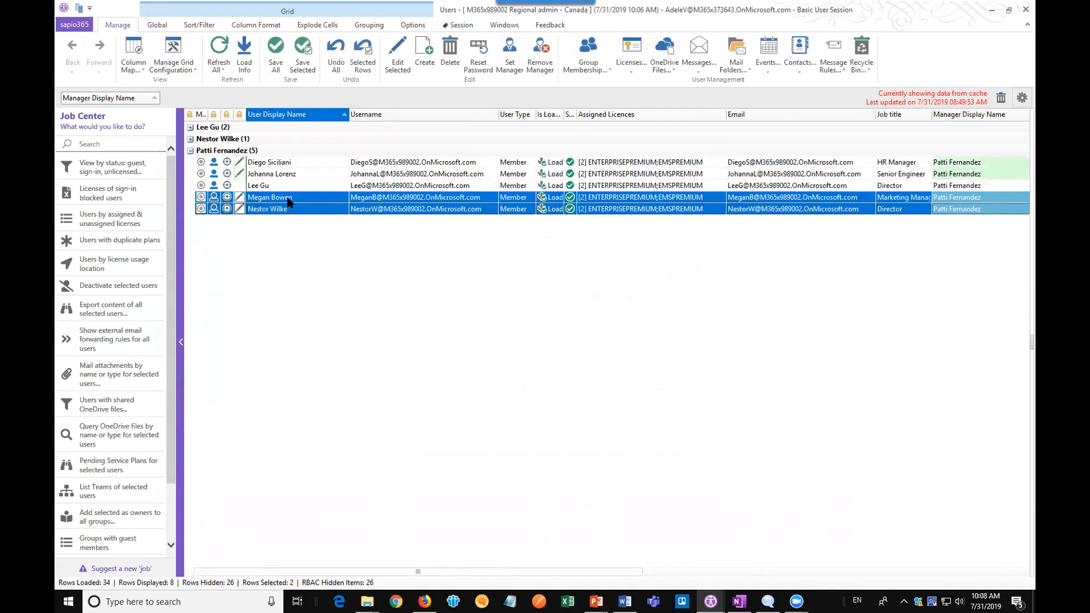
Select all rows in the grouped list and save all pending manager changes
key("ctrl+a")
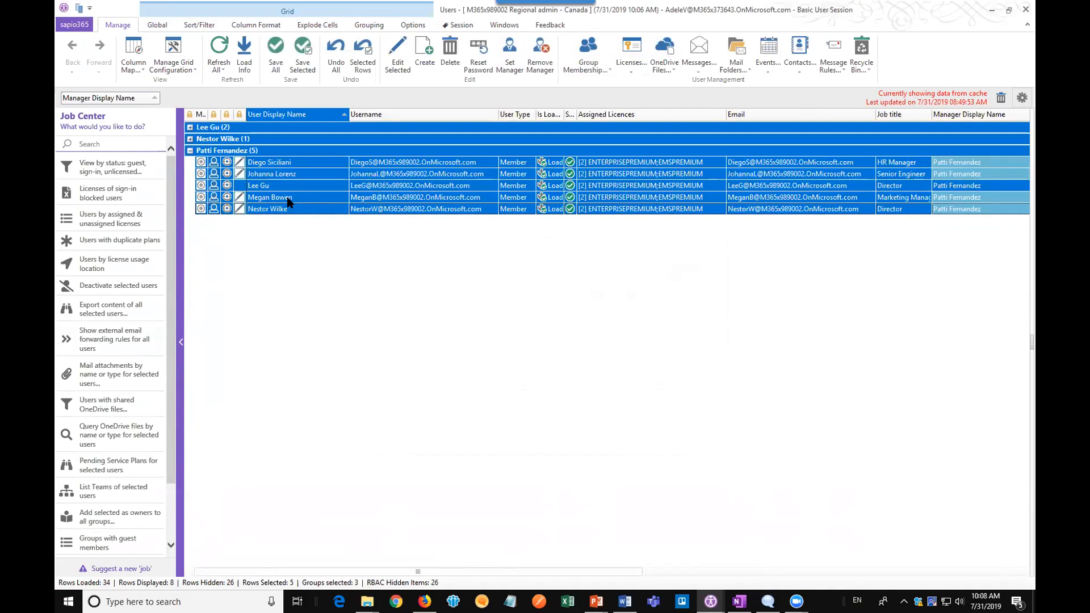
left_click(282, 54)
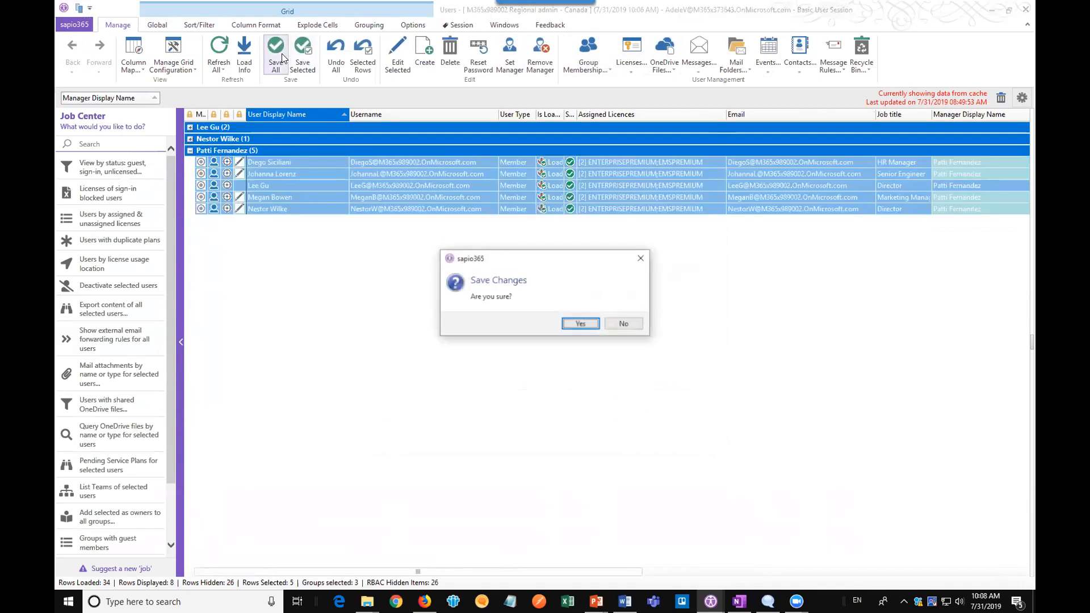
left_click(581, 324)
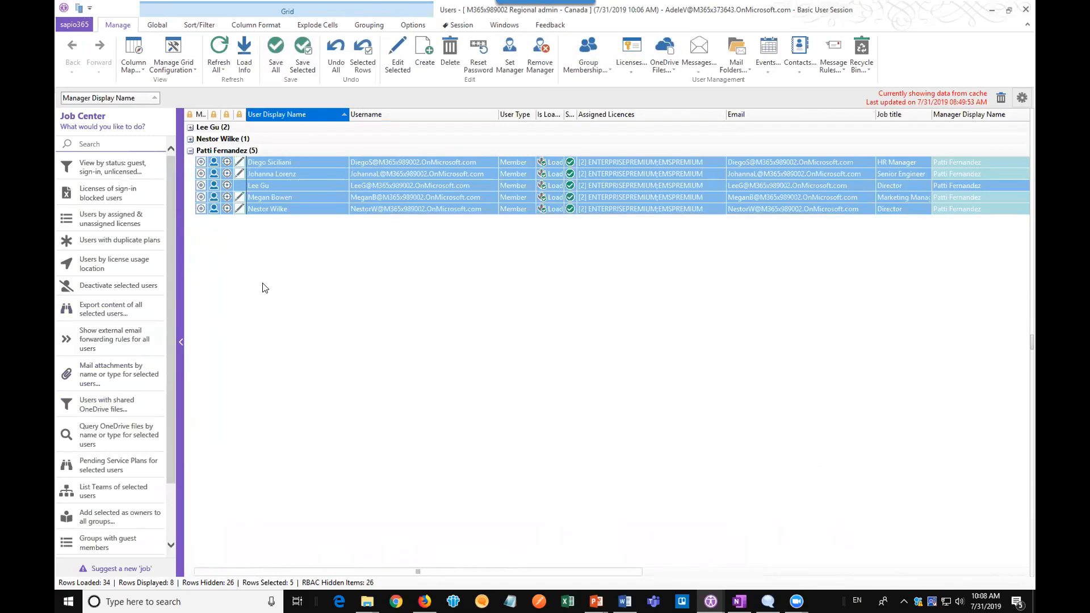
Delete the HR Manager and Senior Engineer users and save the changes for the selected rows
left_click(294, 174)
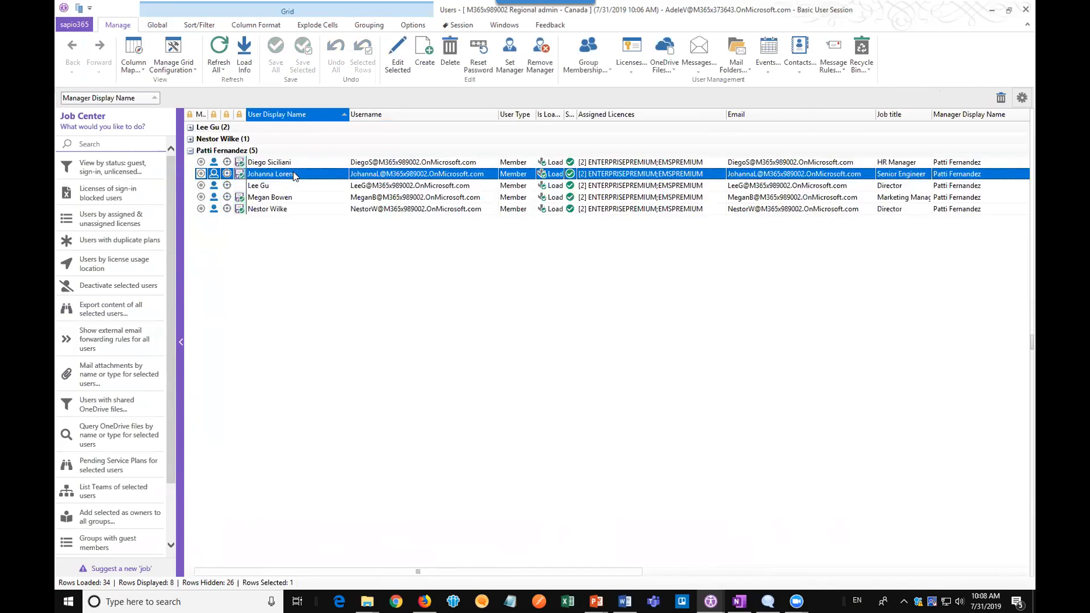
left_click(300, 161, "ctrl")
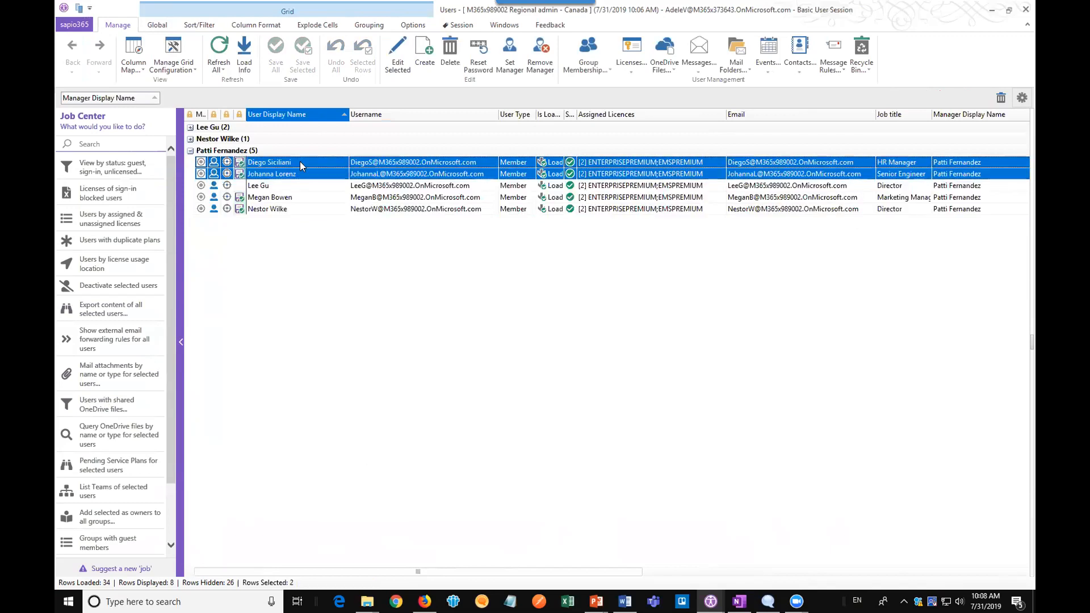
left_click(461, 55)
left_click(302, 56)
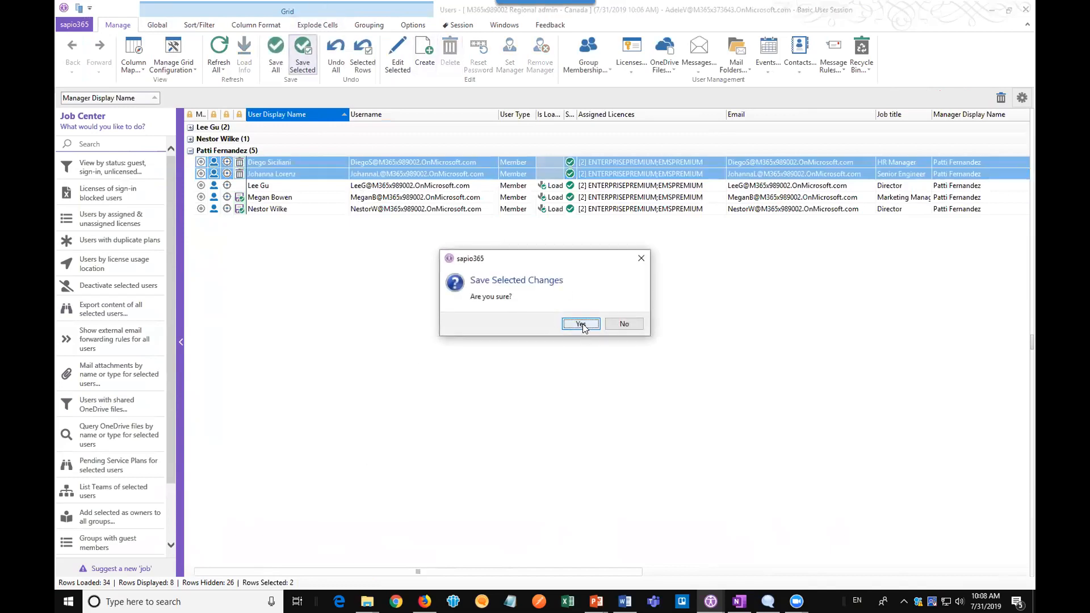
left_click(580, 324)
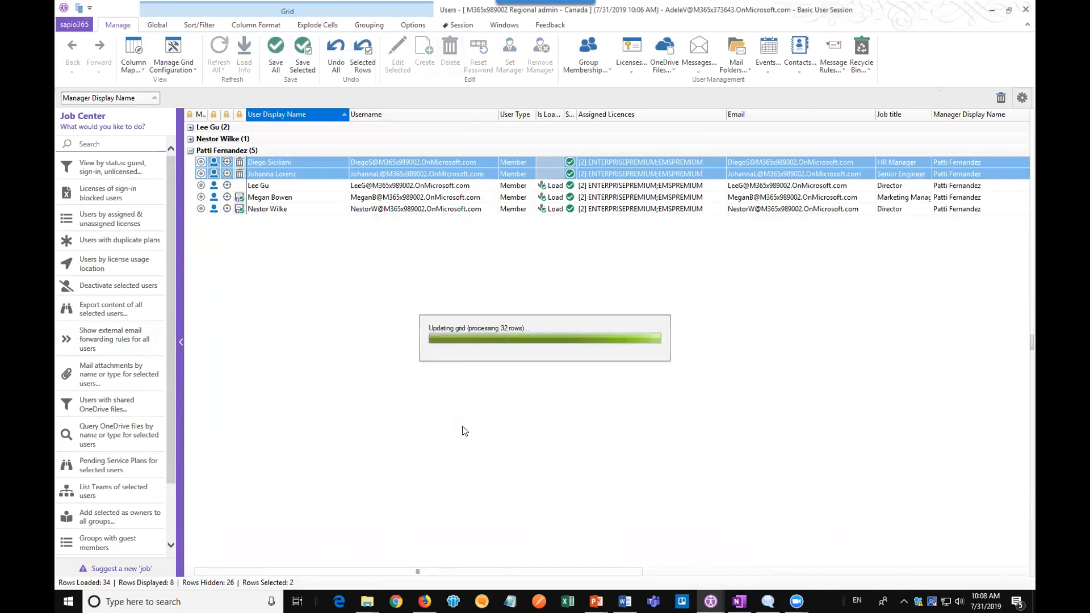
Open the users' recycle bin, select the two deleted users to review them and return to the user list
left_click(862, 48)
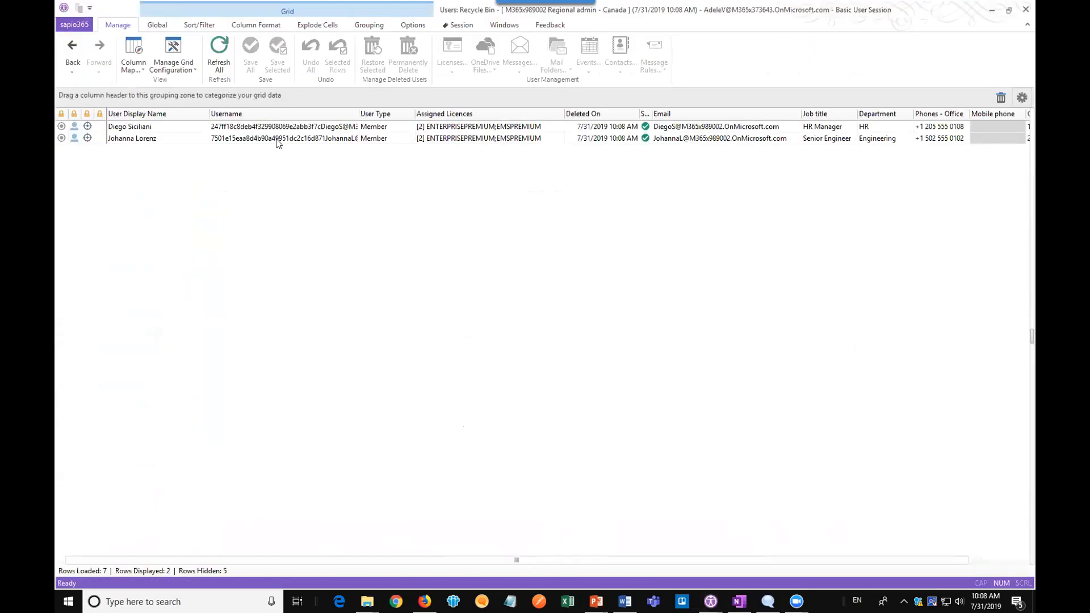
left_click(278, 140)
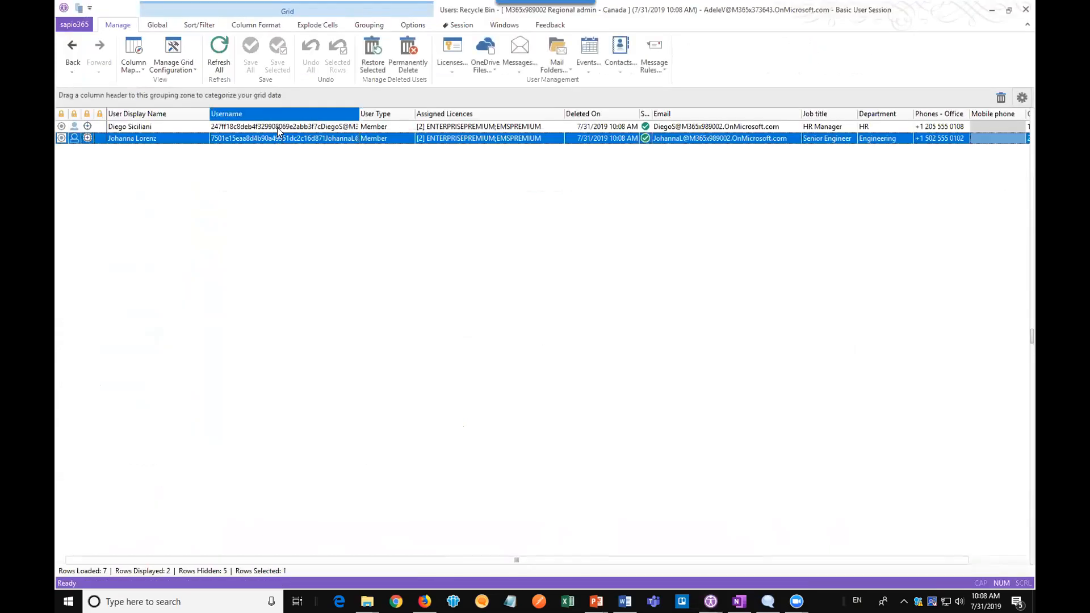
left_click(277, 127, "ctrl")
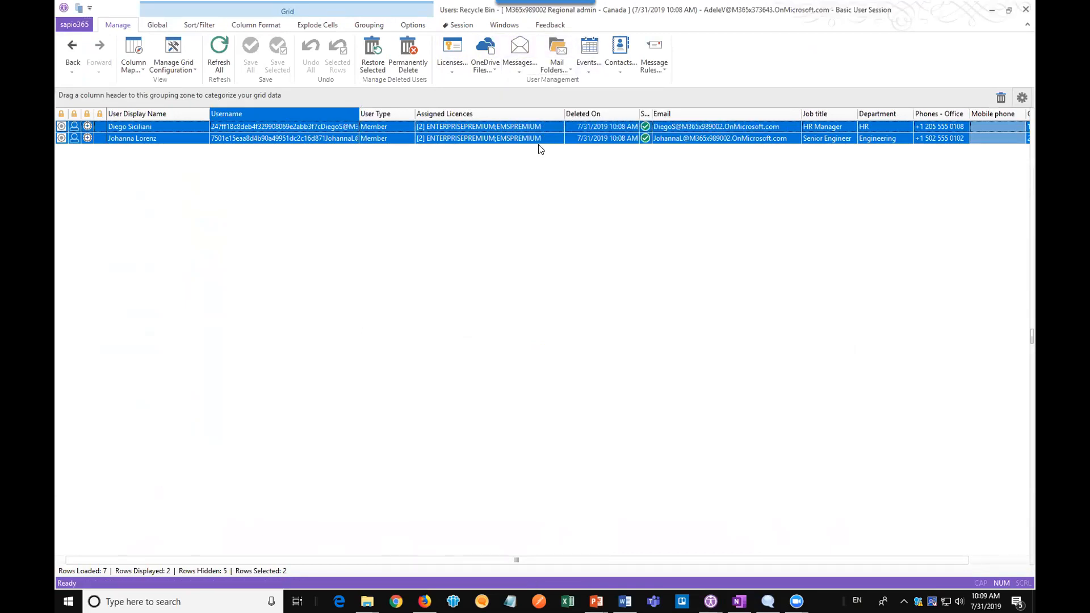
left_click(76, 50)
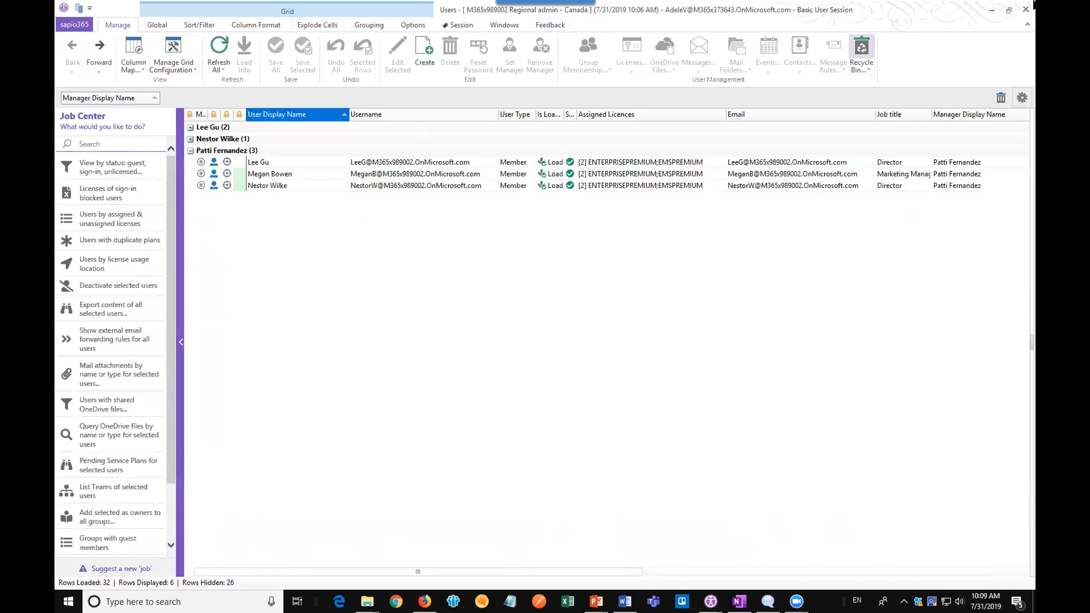
Switch to the recent Auditor session from the main window and show the complete list of users in a maximized window
left_click(986, 12)
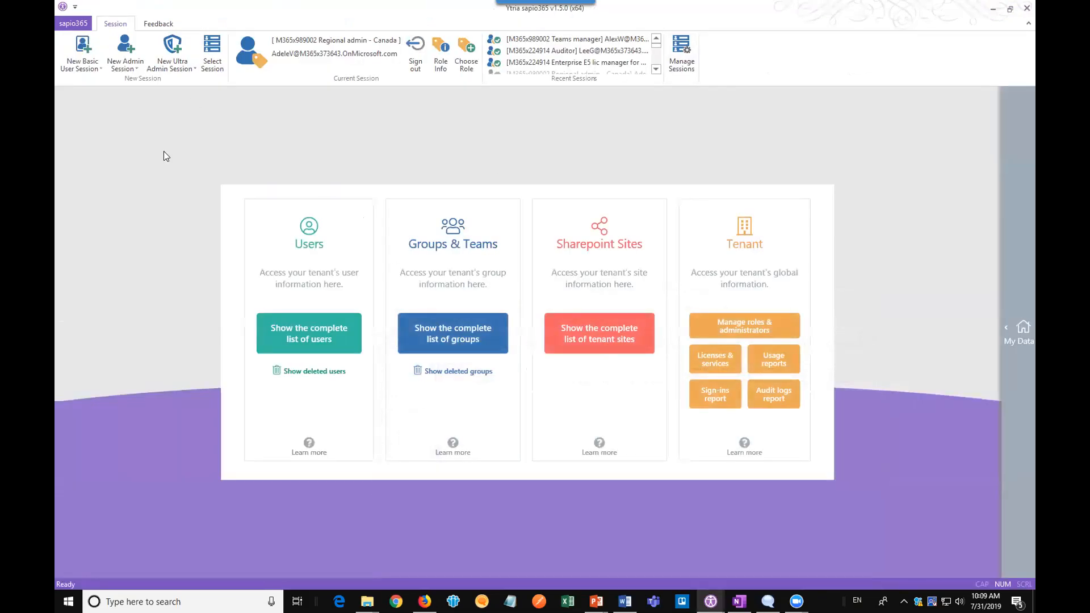
left_click(610, 52)
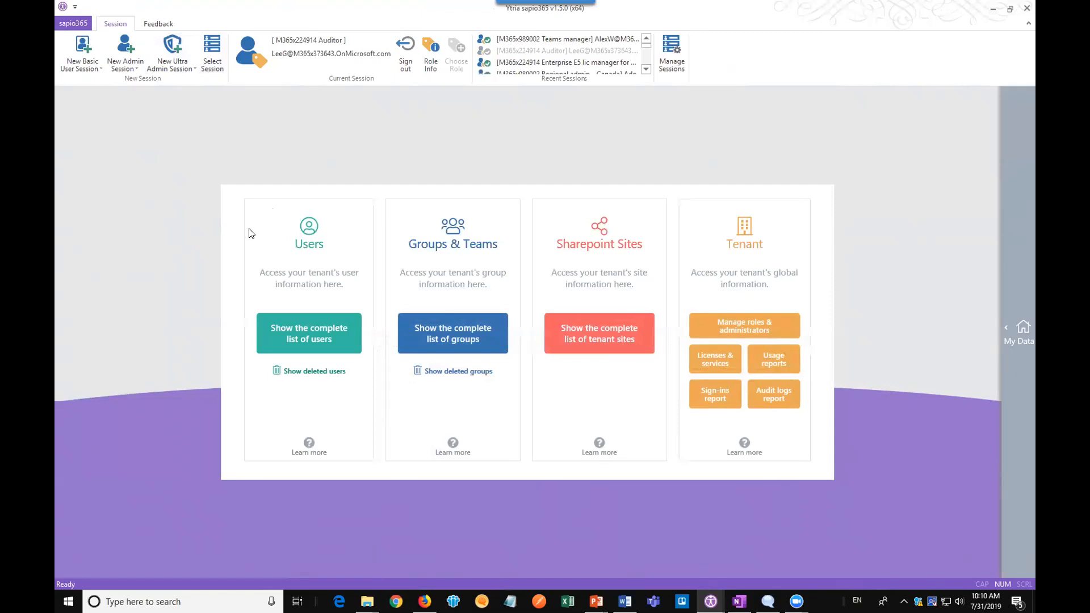
left_click(302, 348)
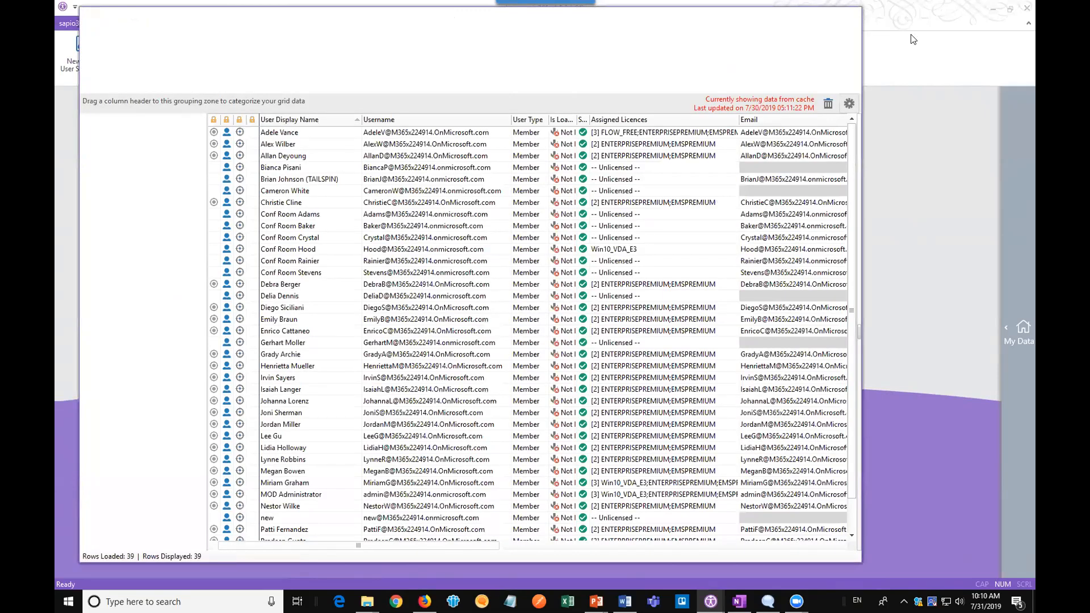
left_click(840, 16)
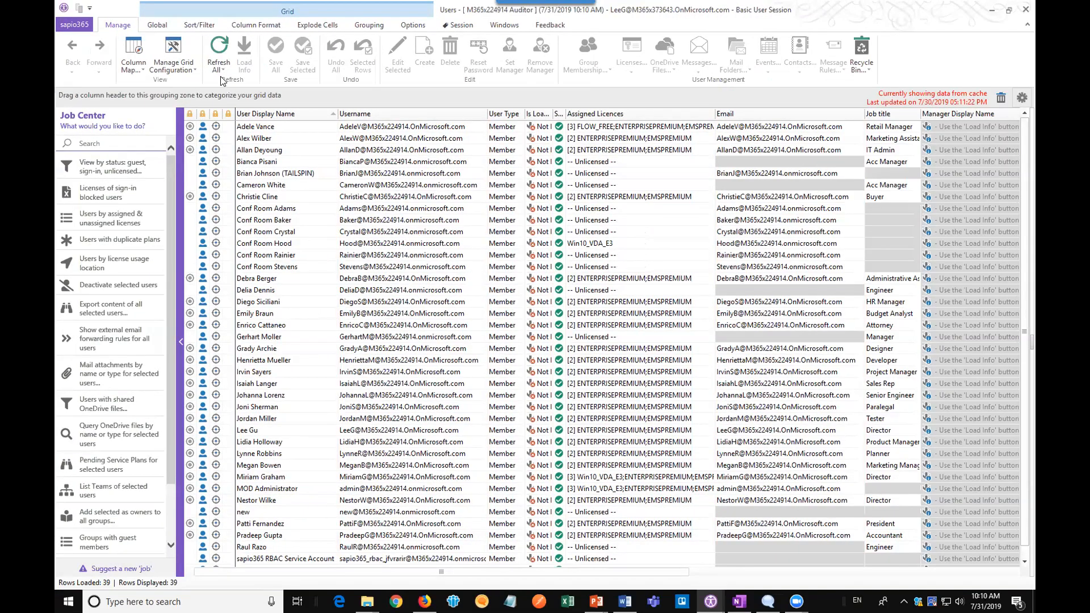
Refresh the user list and load the messages of all users with mail preview excluded
left_click(219, 54)
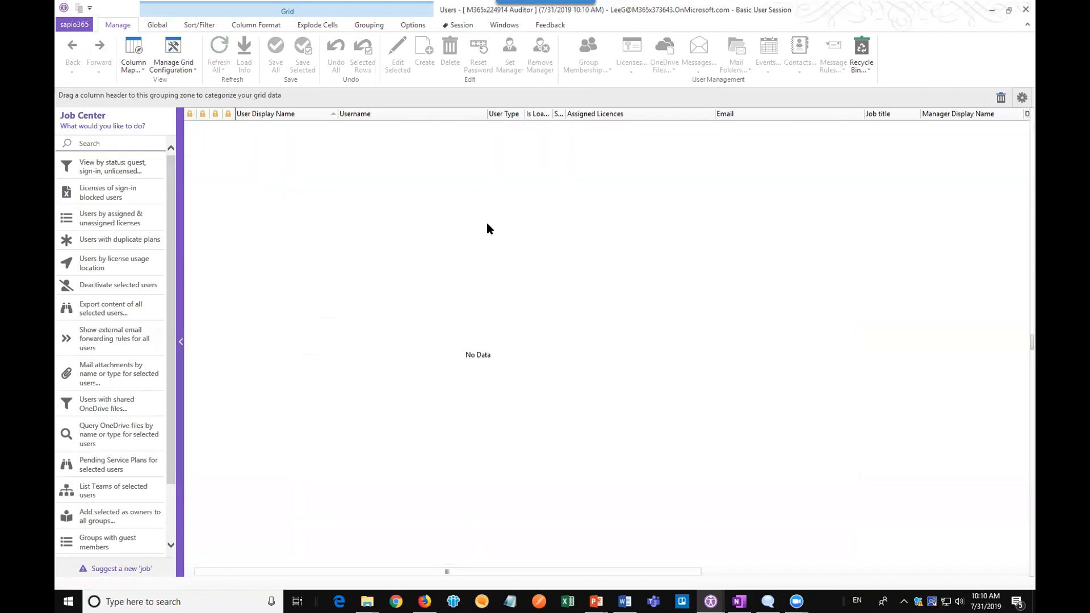
left_click(393, 303)
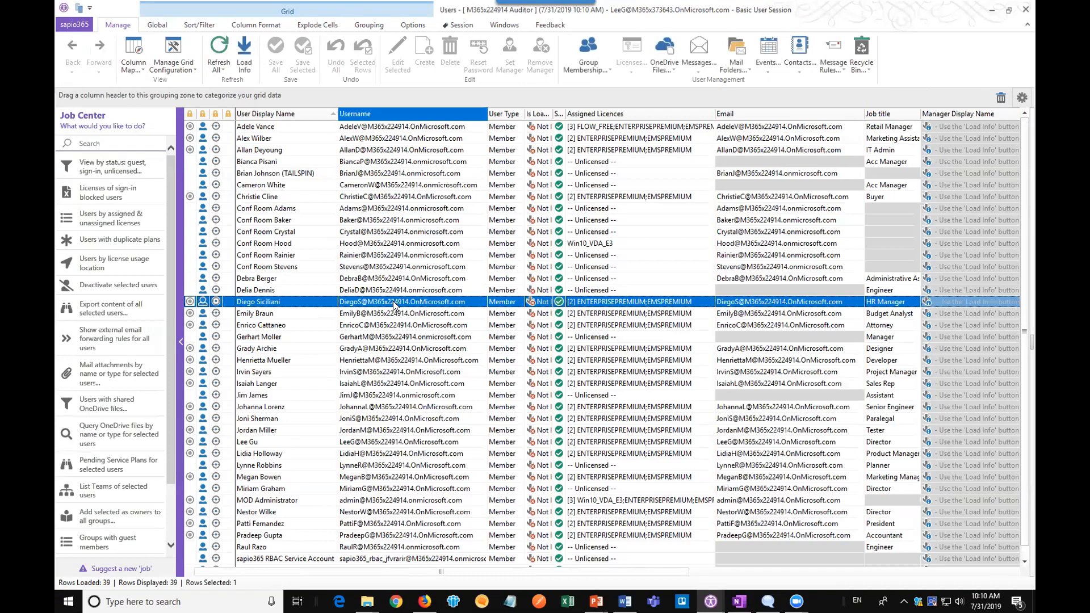
key("ctrl+a")
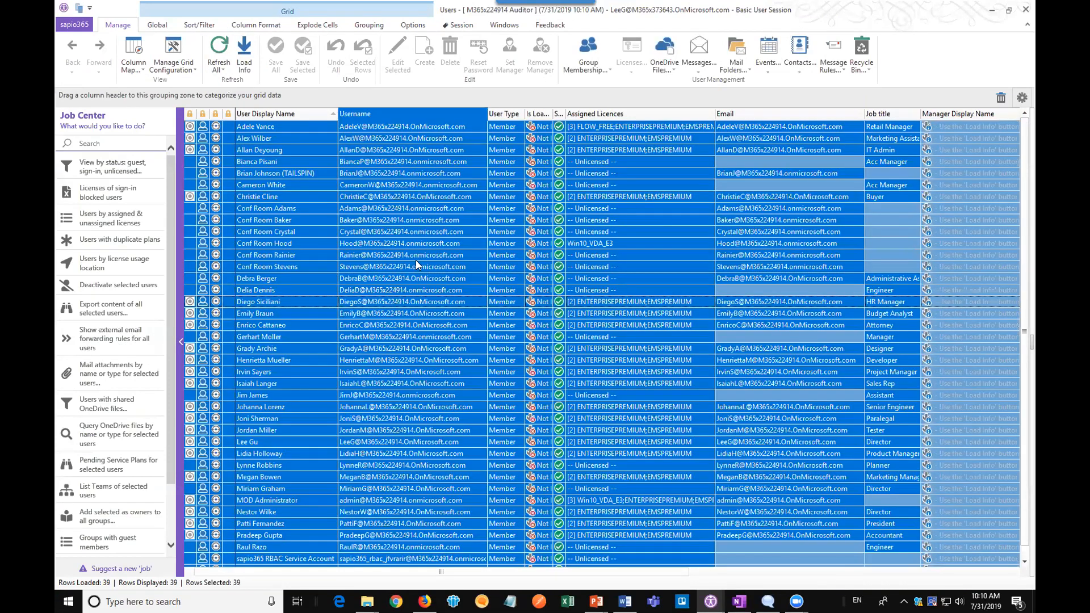
left_click(699, 51)
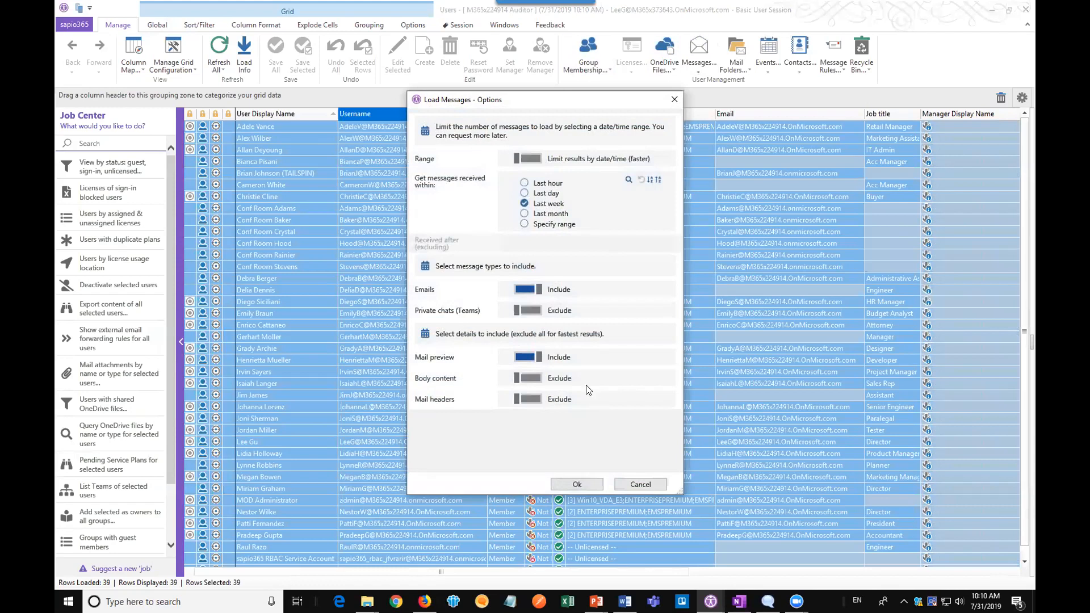
left_click(527, 357)
left_click(576, 485)
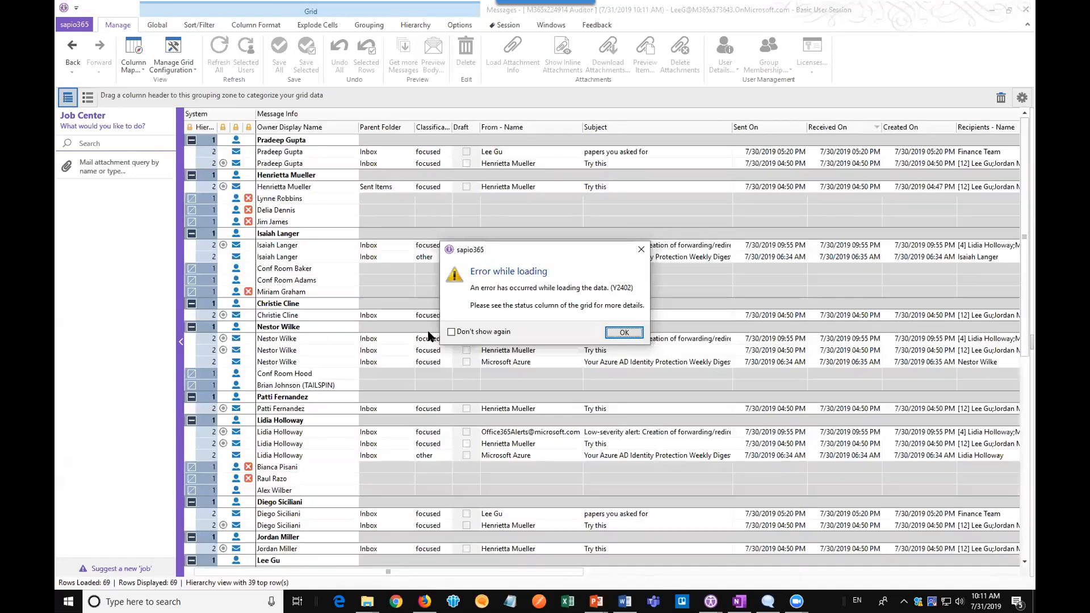
left_click(622, 332)
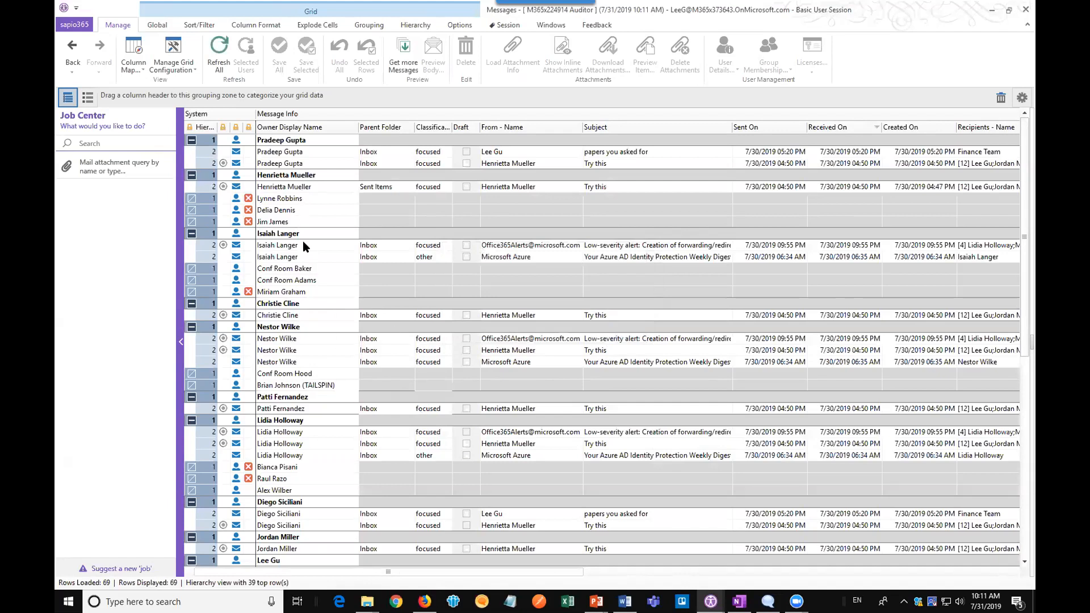
Examine the first three adjacent users marked with a loading error and the first "papers you asked for" message
left_click(299, 201)
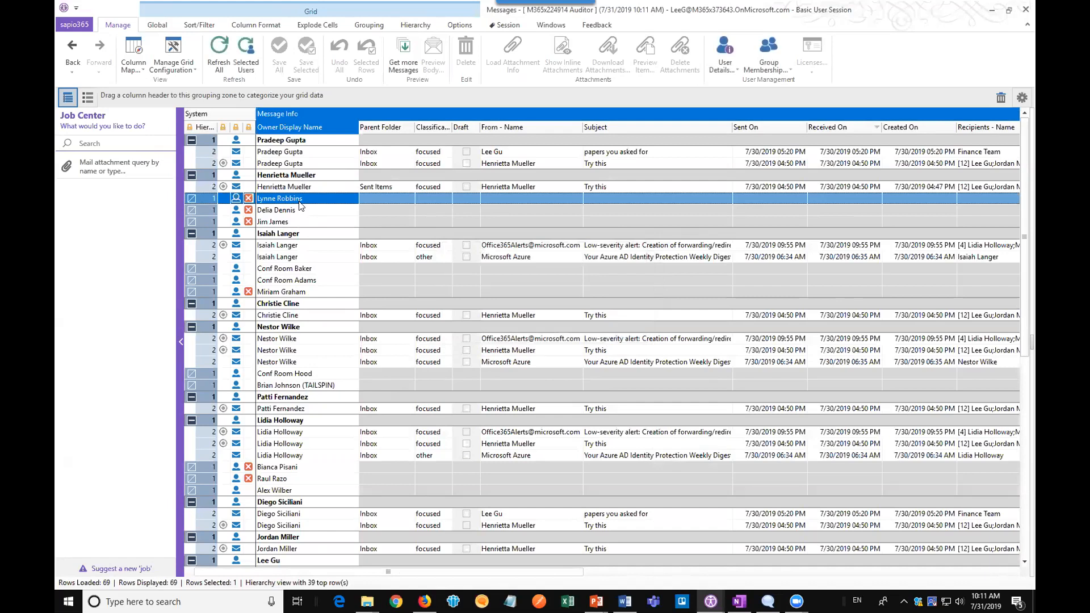
left_click(293, 222, "shift")
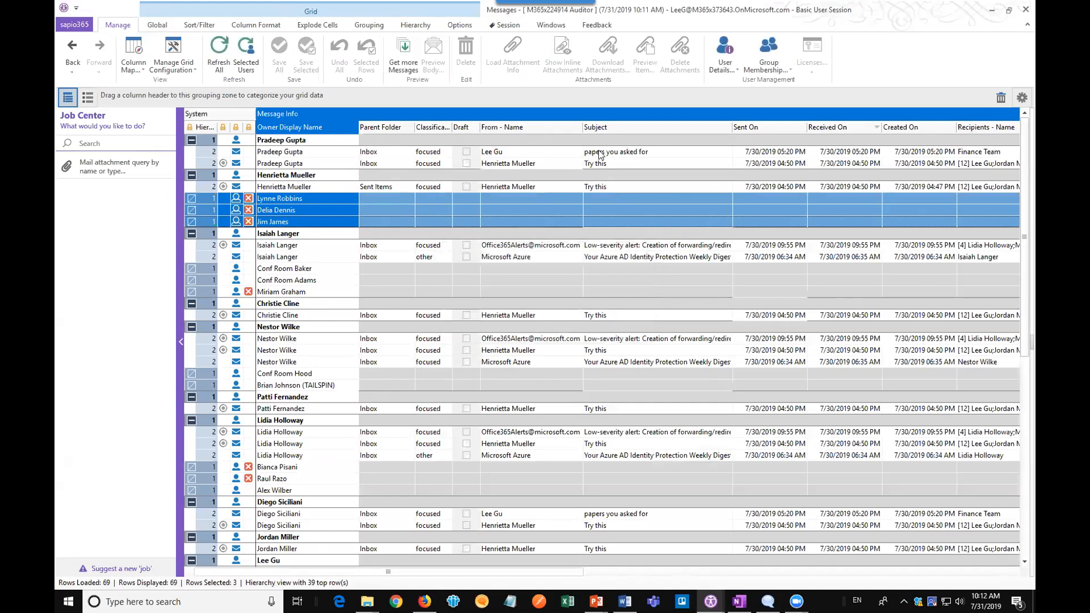
left_click(651, 151)
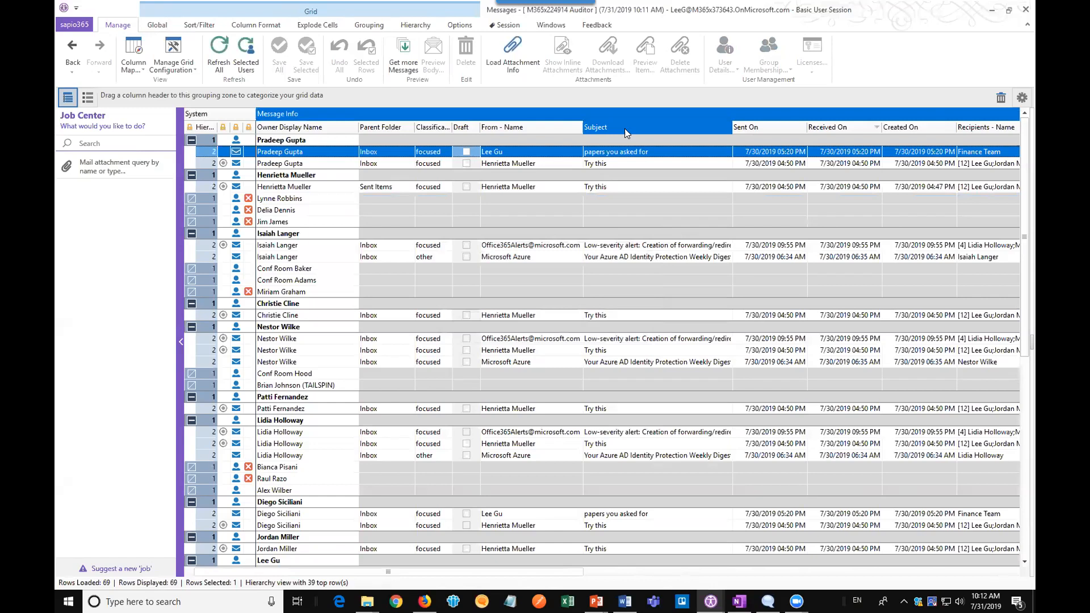
Group the messages by Subject and collapse all the groups
left_click_drag(625, 128, 497, 94)
left_click(604, 328)
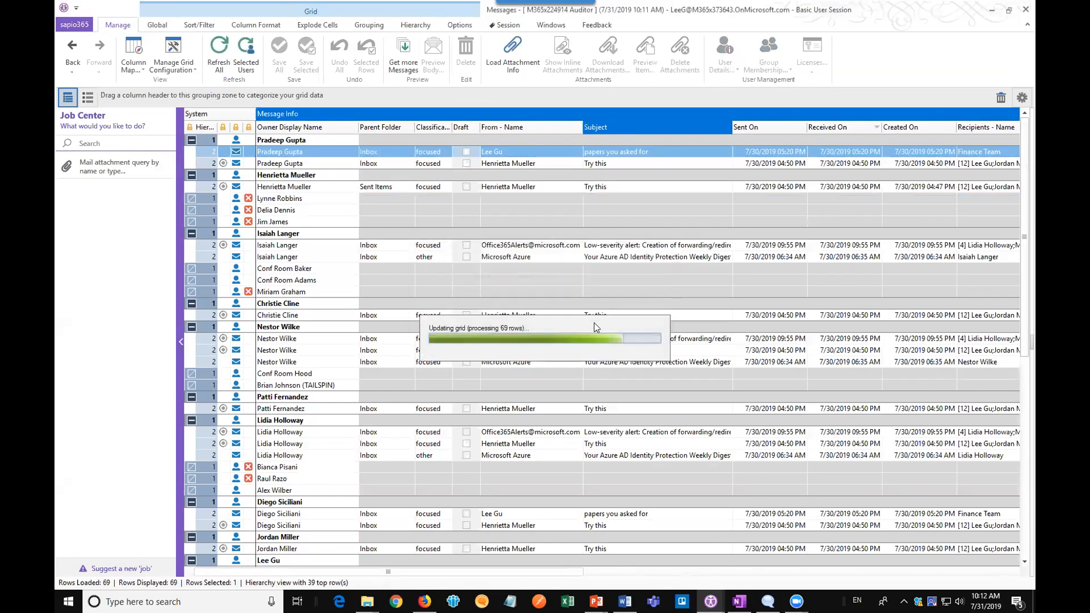
left_click(348, 341)
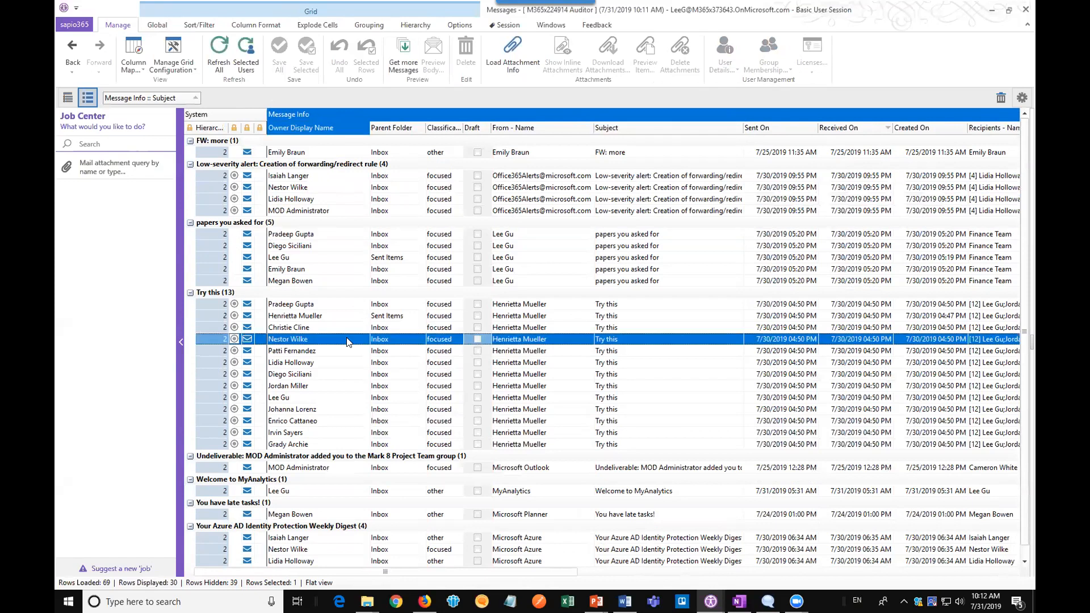
key("ctrl+minus")
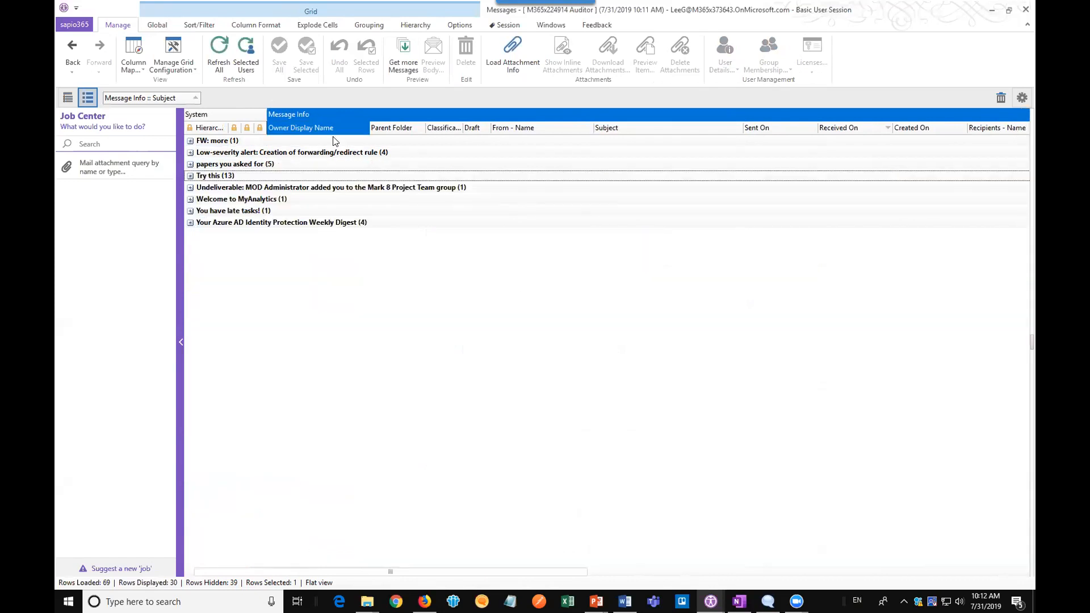
Expand the "Try this" group and review the mailbox owners and the copy in Sent Items
left_click(190, 176)
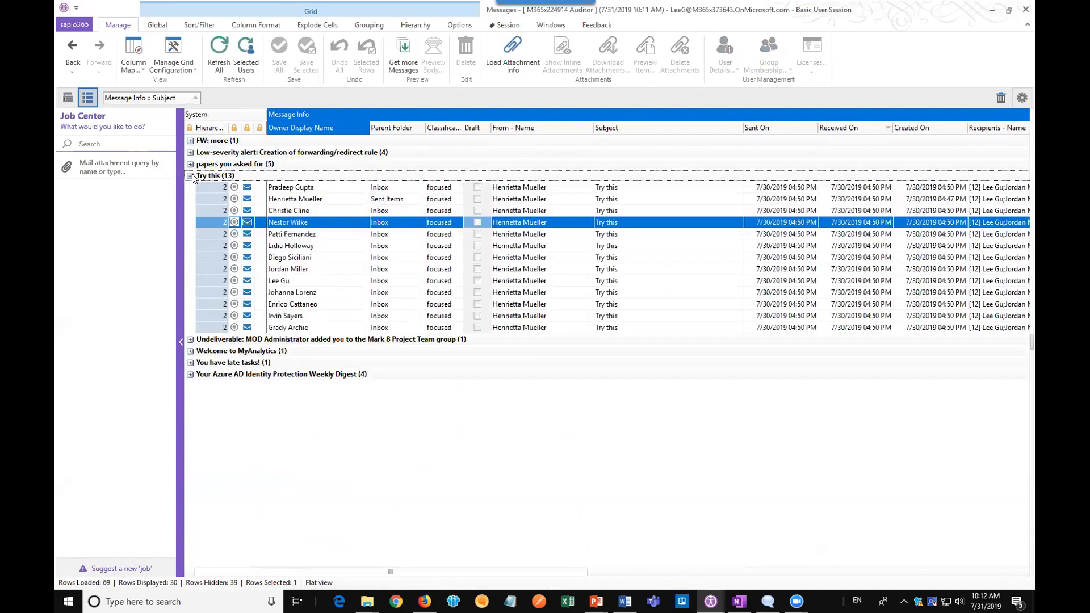
left_click(295, 305)
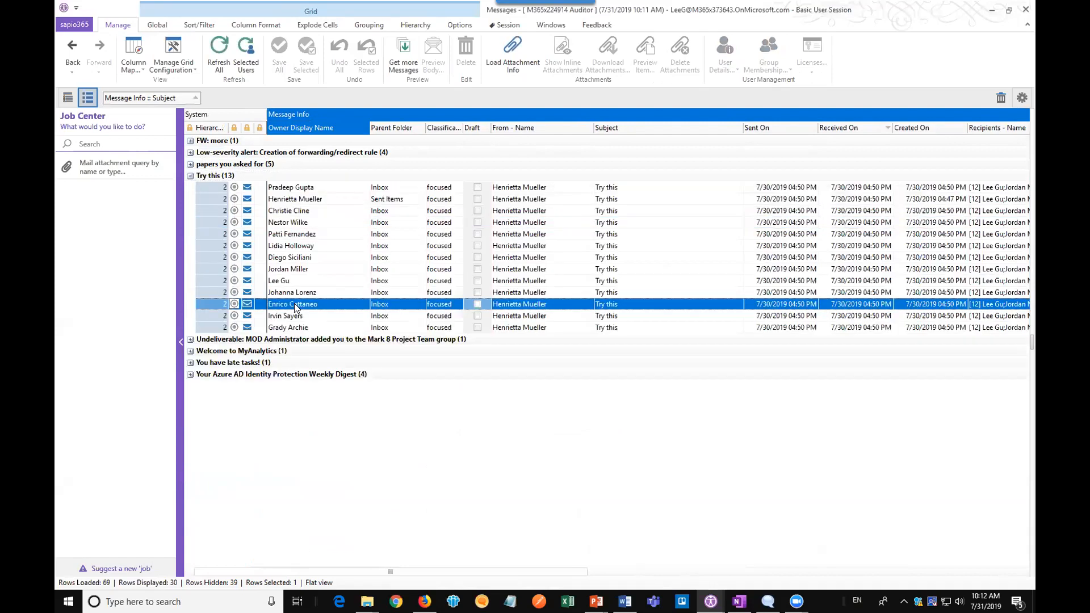
left_click(293, 330)
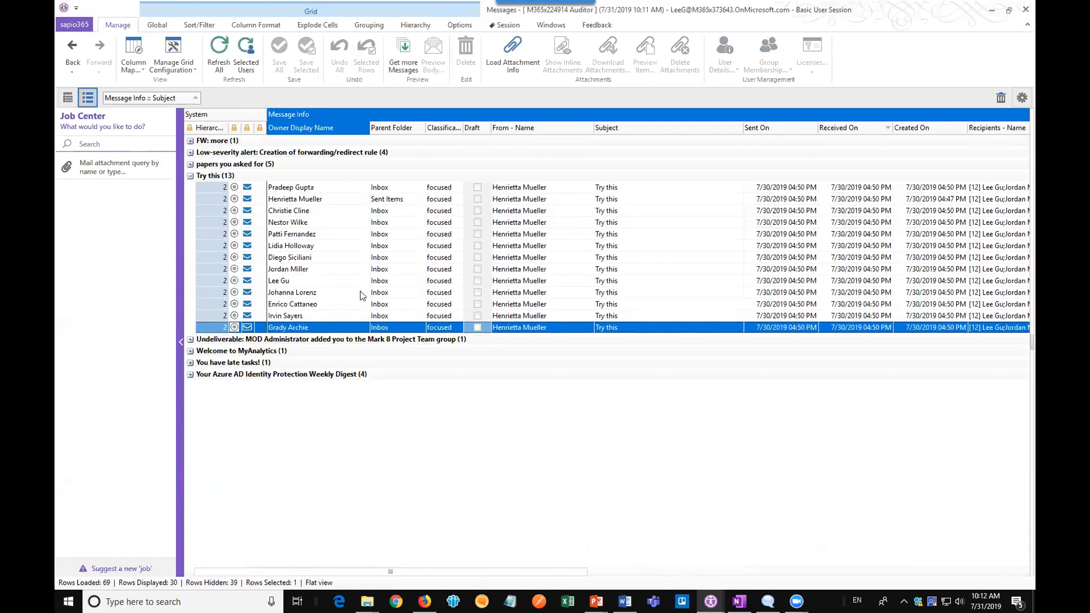
left_click(397, 200)
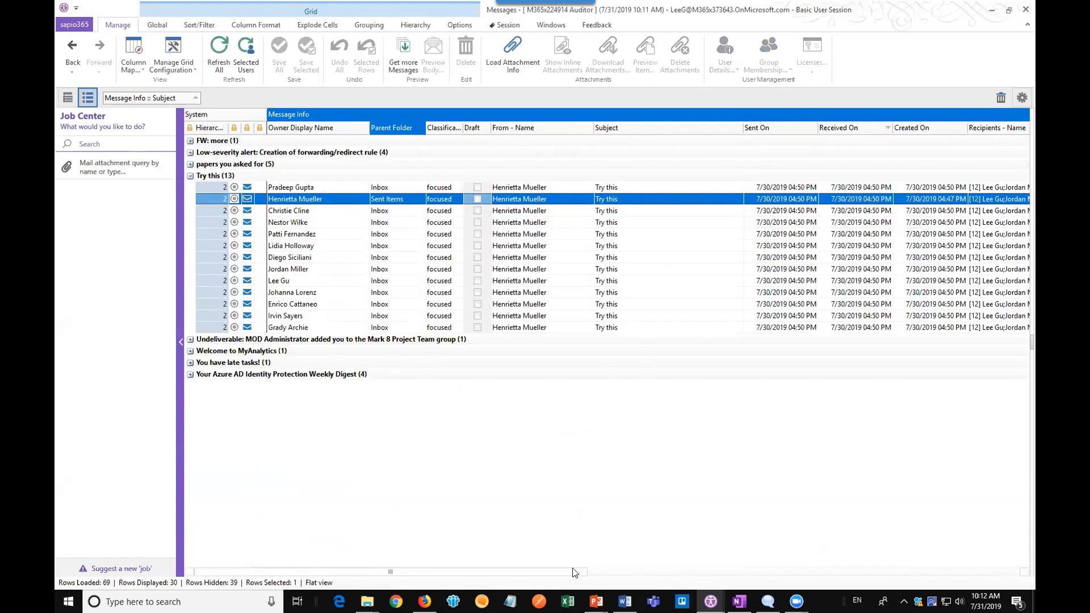
Widen the Recipients - Name column to review the recipients and select all messages in the "Try this" group
left_click_drag(574, 572, 776, 570)
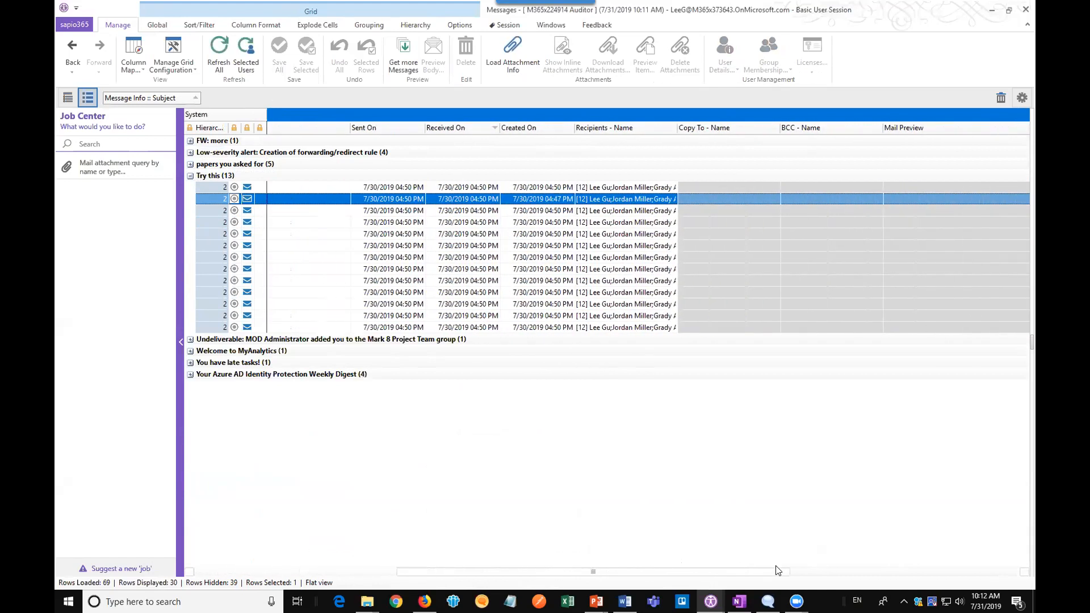
double_click(785, 128)
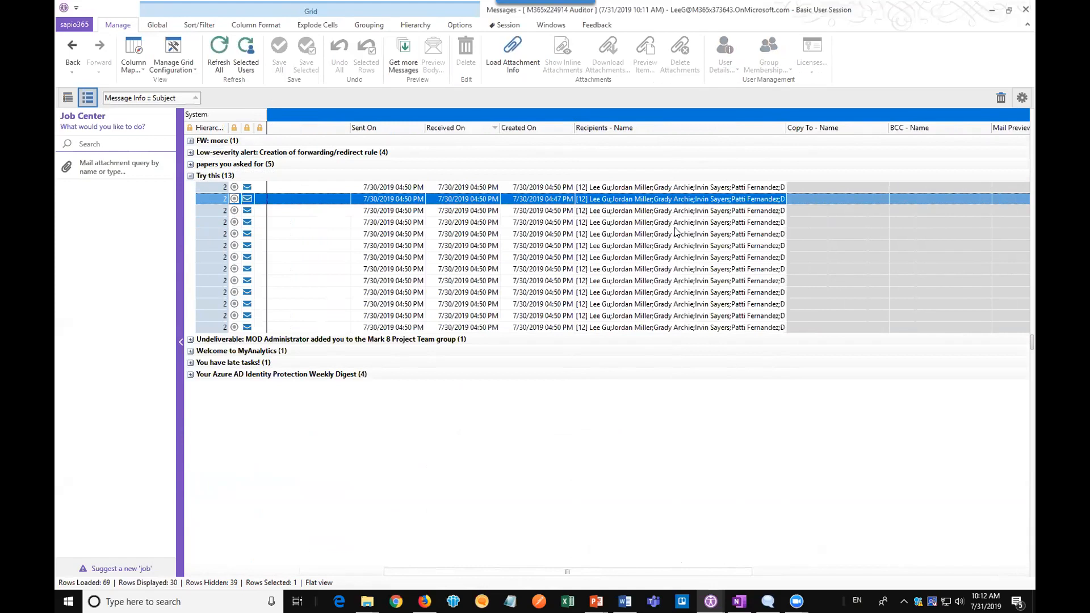
mouse_move(675, 231)
left_click(400, 327)
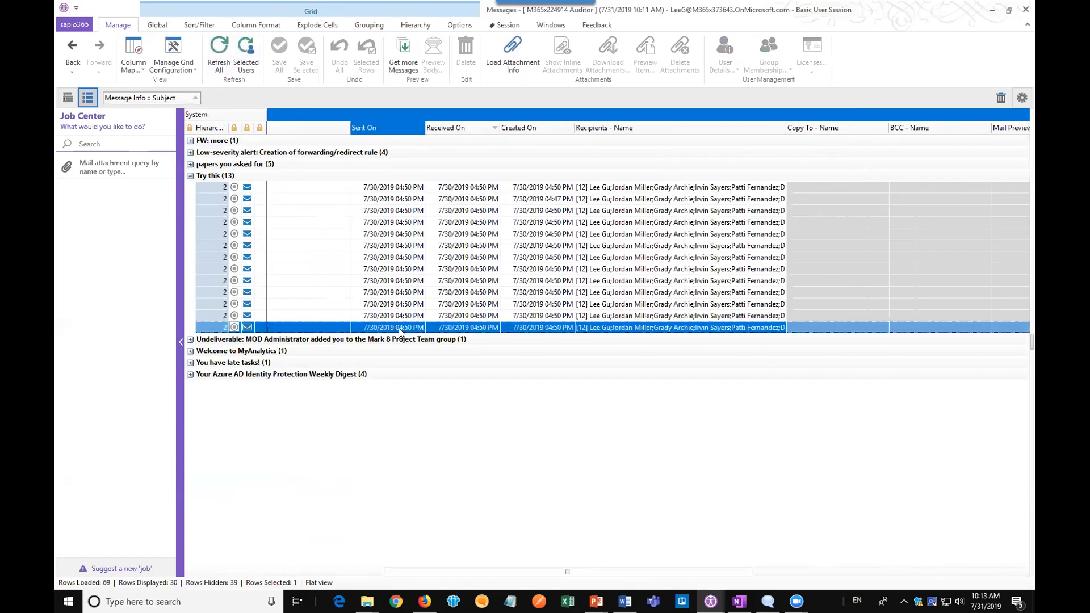
left_click(398, 188, "shift")
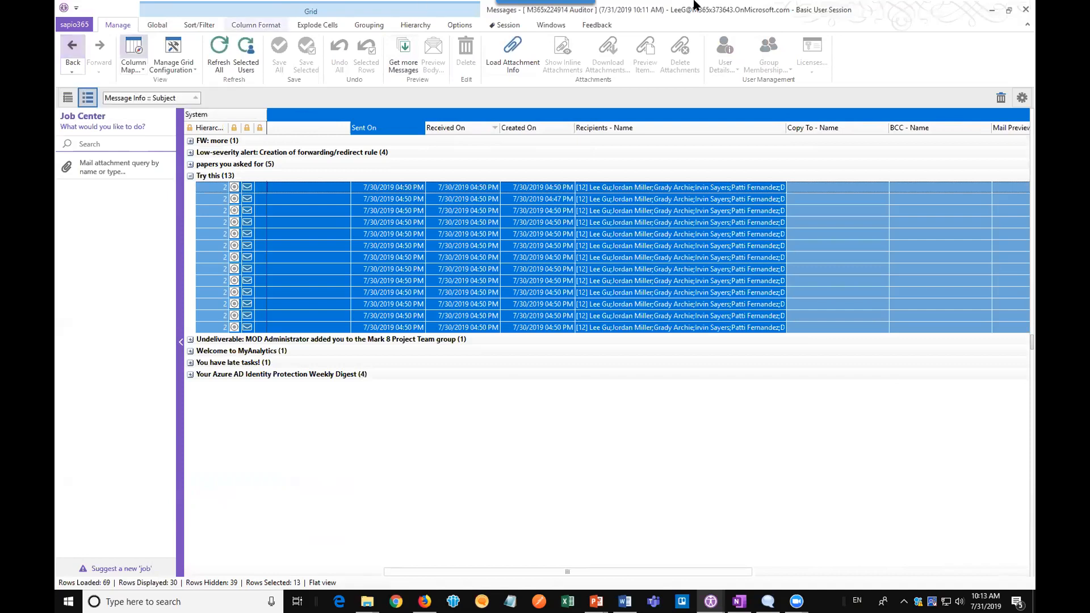
Return to the main window, show the complete list of users in a new window and select all users
left_click(992, 11)
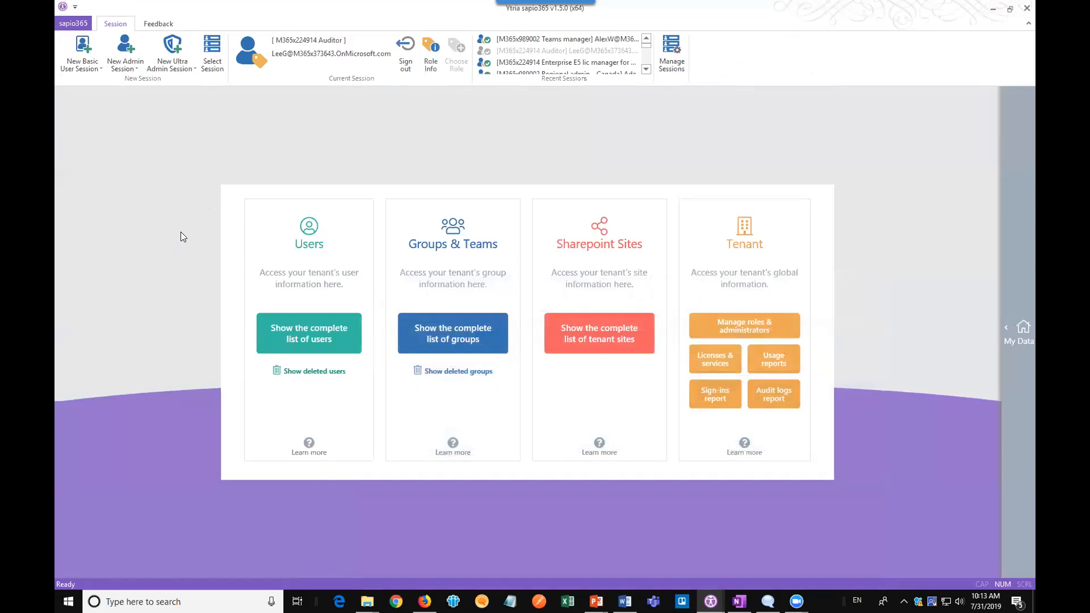
left_click(291, 336)
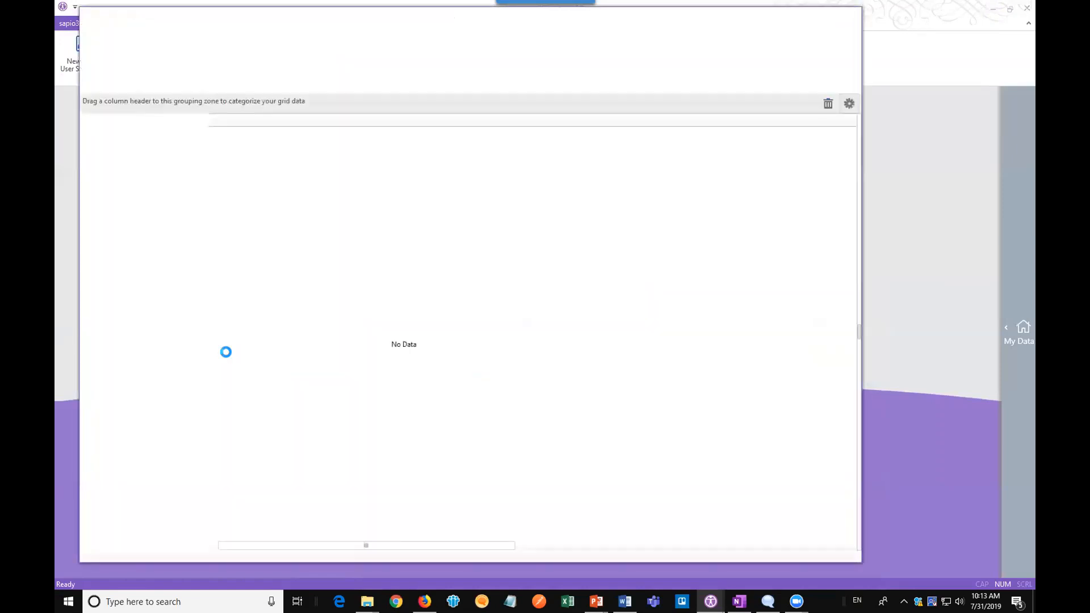
left_click(383, 344)
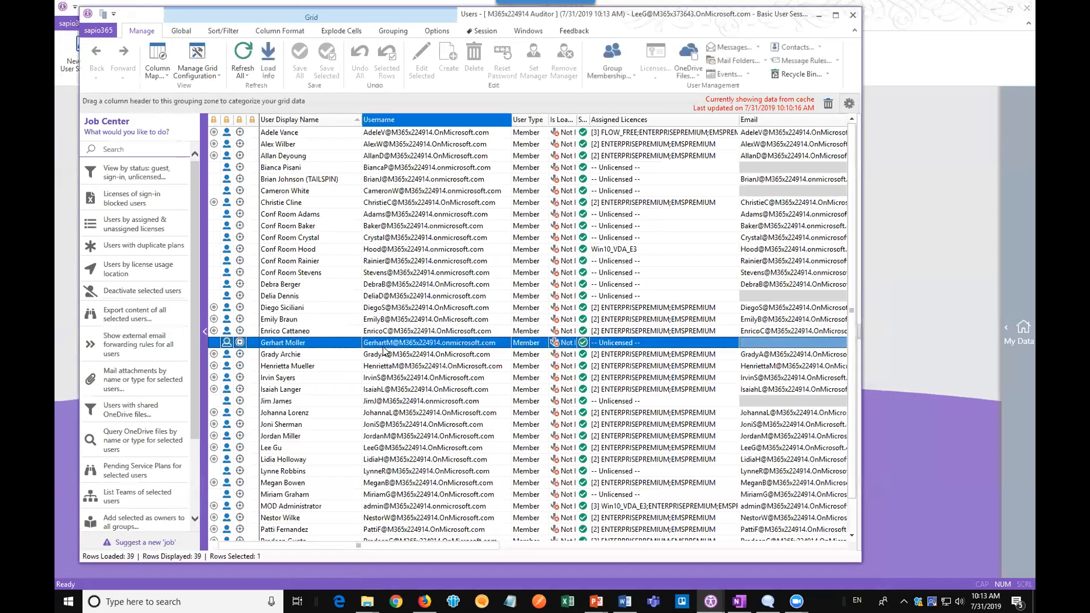
key("ctrl+a")
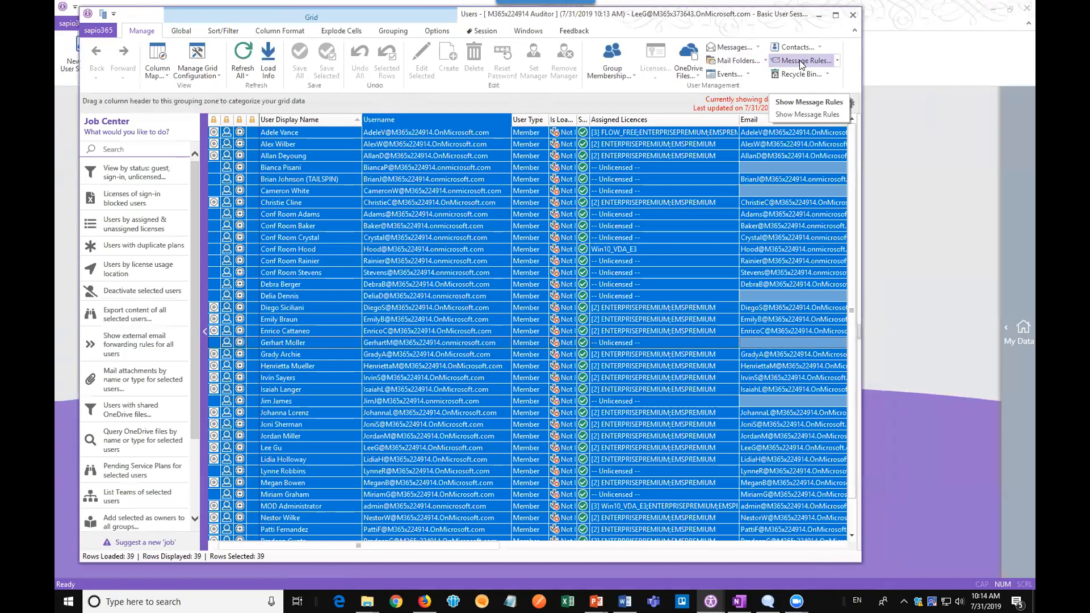
left_click(710, 602)
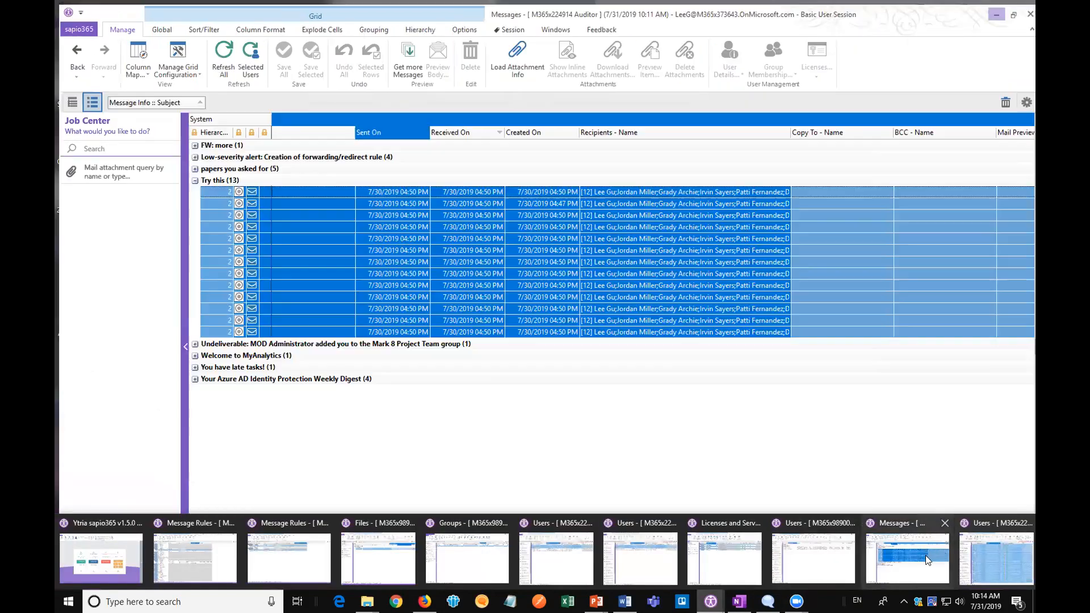
left_click(926, 555)
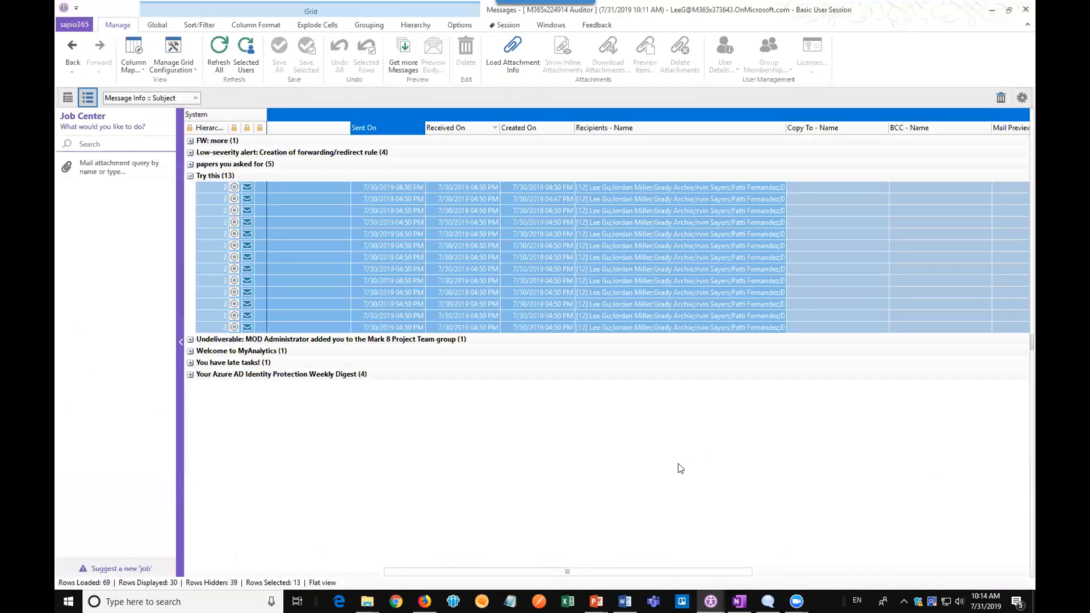
left_click(990, 11)
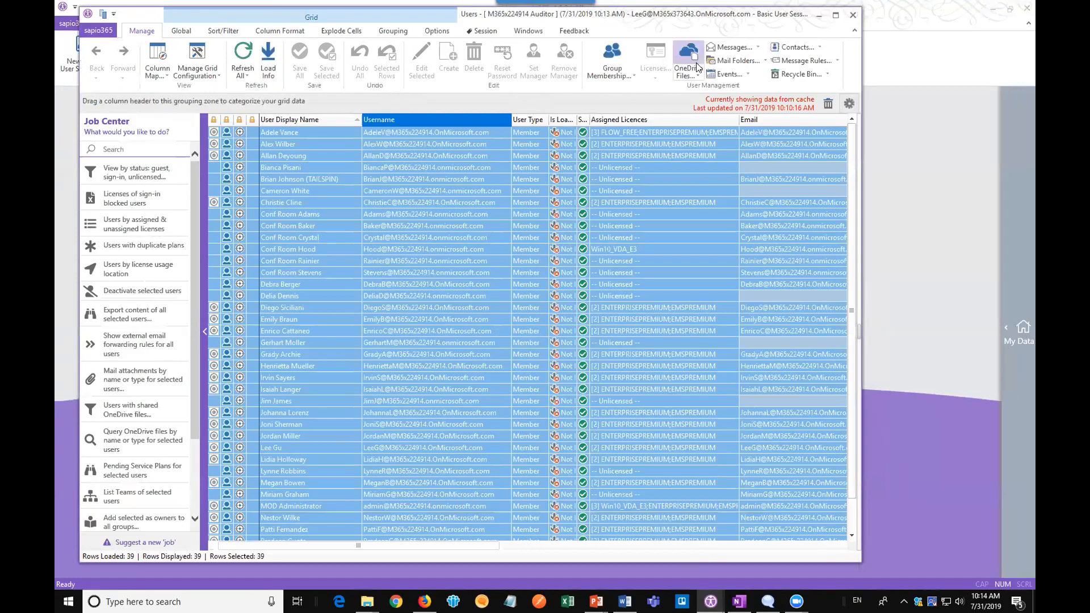
Show the message rules of all selected users
left_click(787, 59)
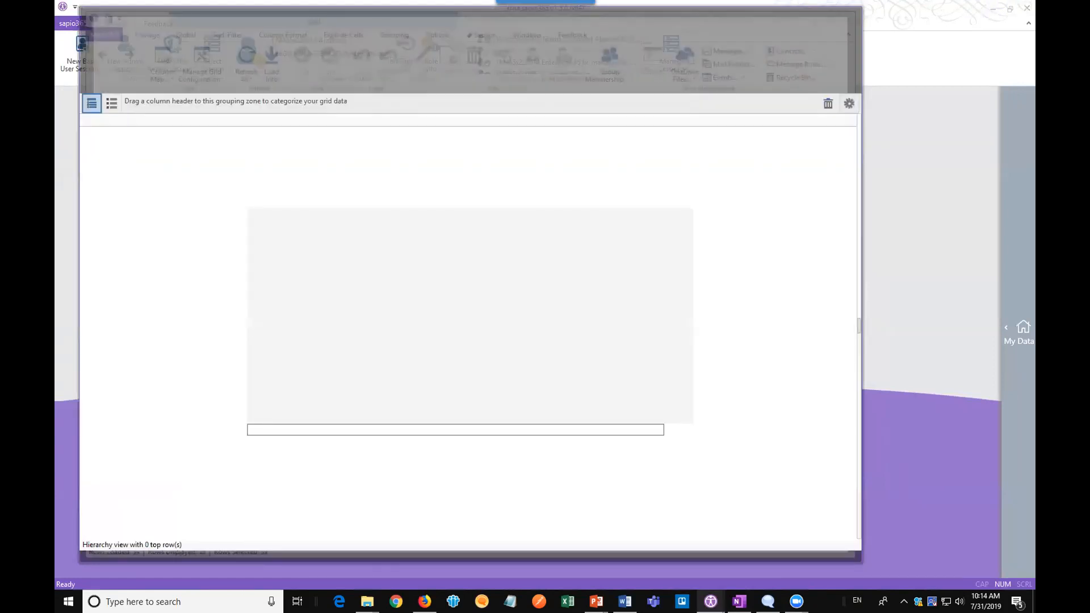
mouse_move(710, 601)
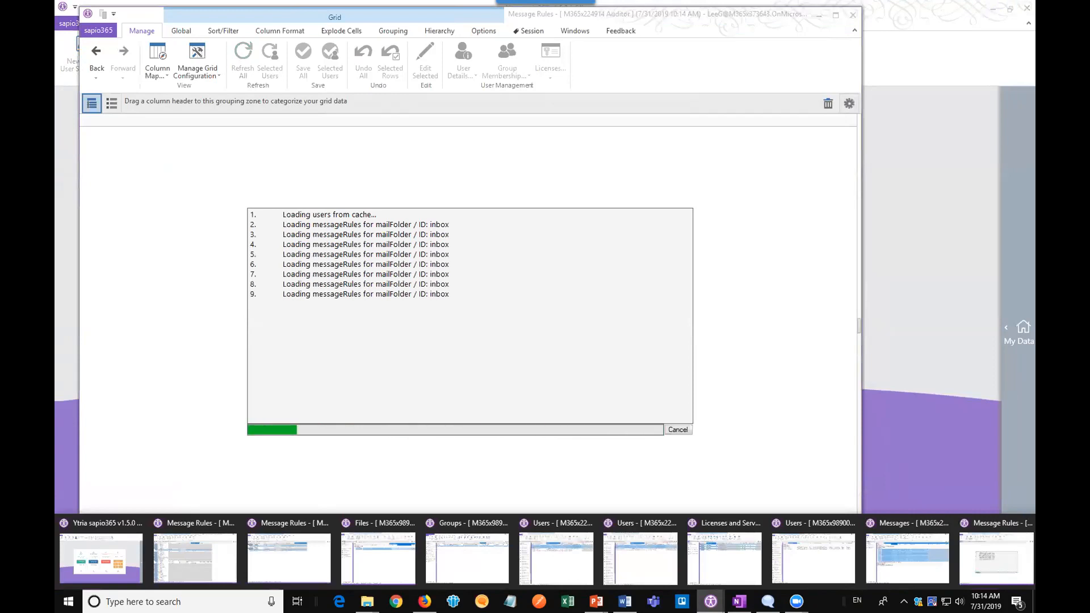
left_click(812, 558)
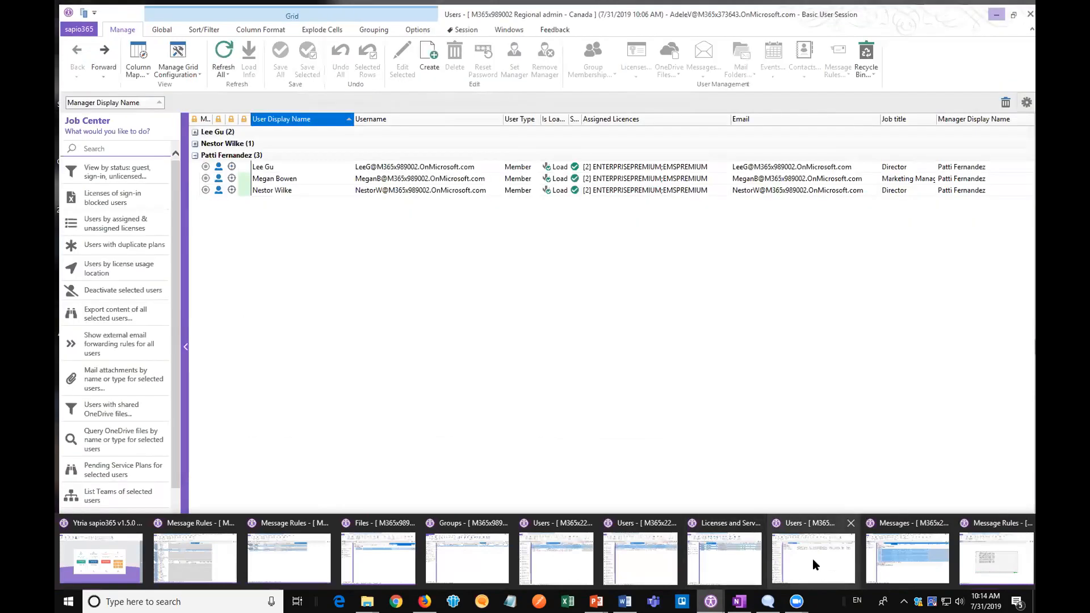
left_click(813, 559)
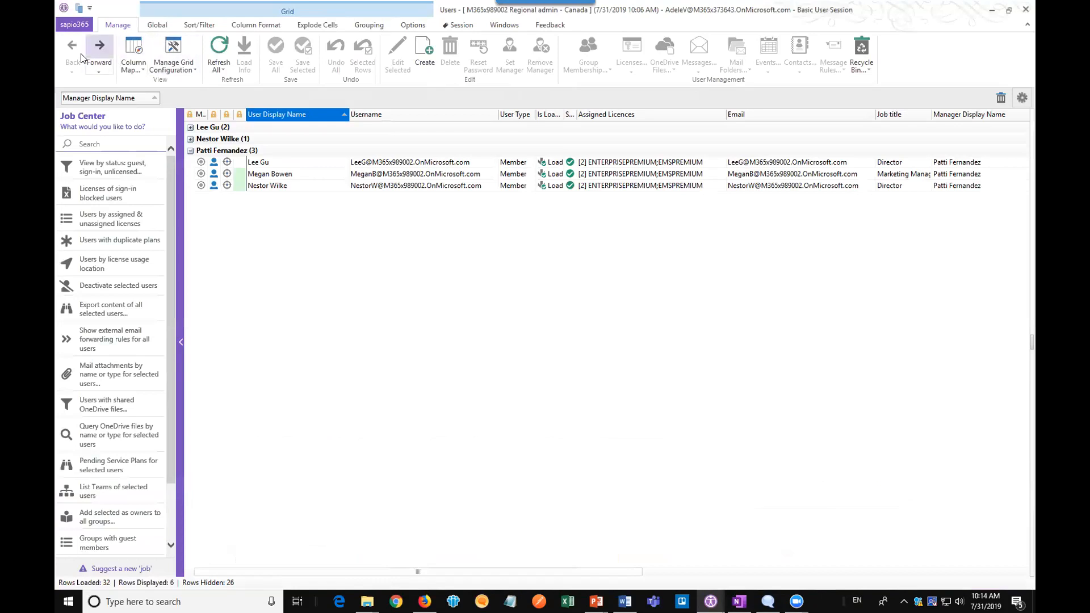
left_click(991, 10)
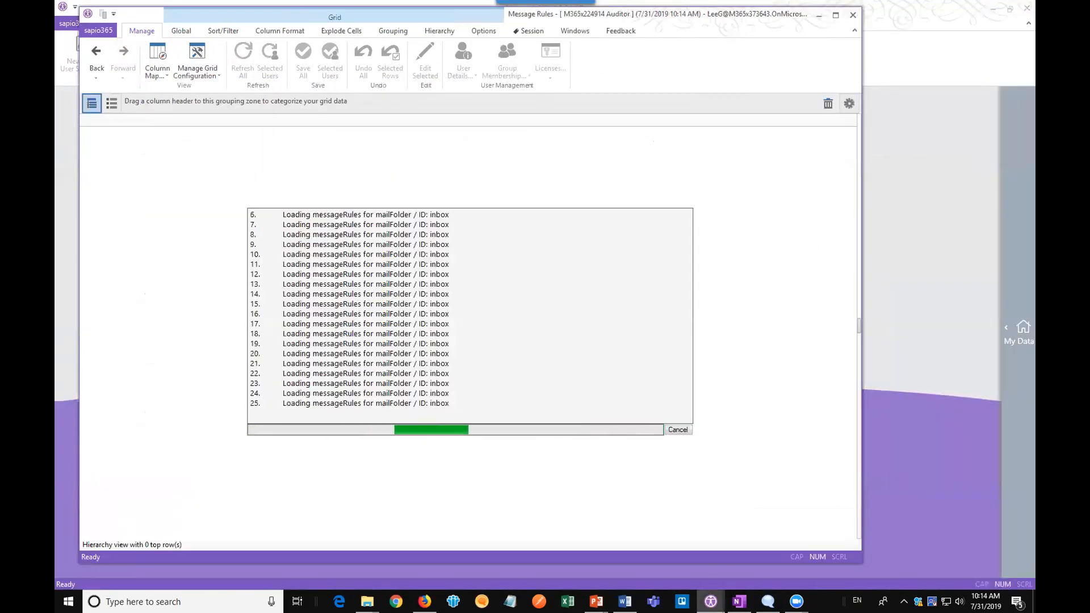
Bring up the earliest open Message Rules window, dismiss the loading notice on the Auditor session's grid and examine its forwarding rules
left_click(710, 601)
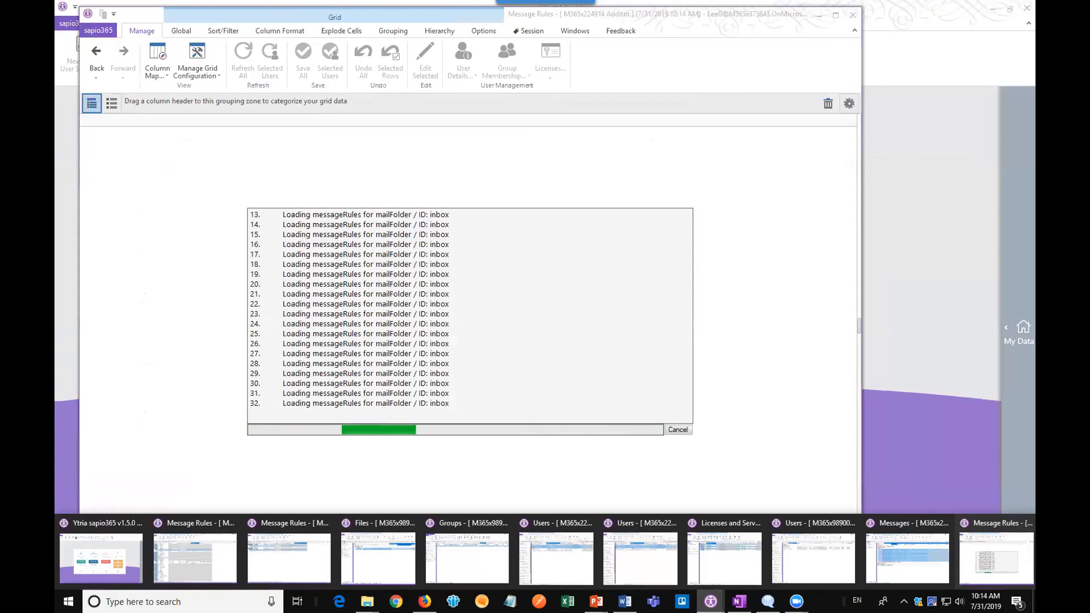
left_click(199, 555)
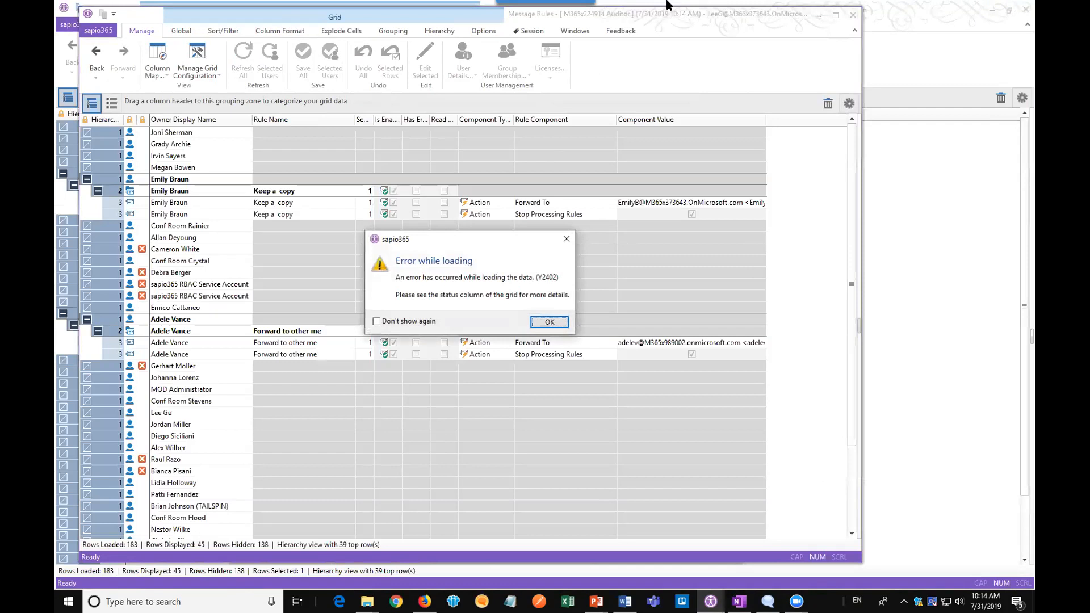
left_click(549, 322)
left_click(444, 485)
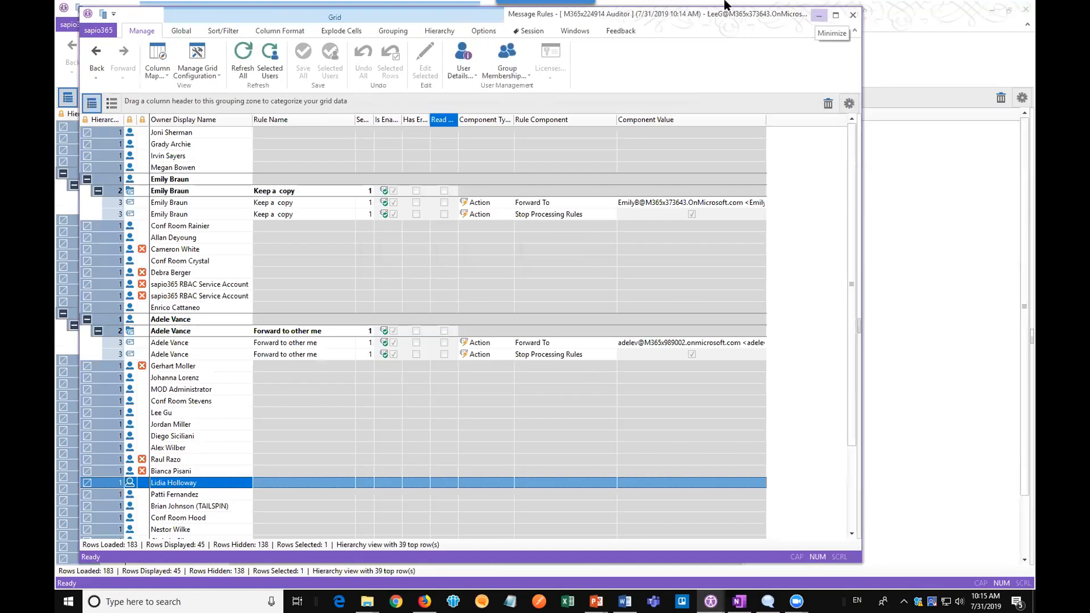
Maximize the current Message Rules window and bring up the Auditor's Message Rules window loaded at 08:58 AM
left_click(832, 17)
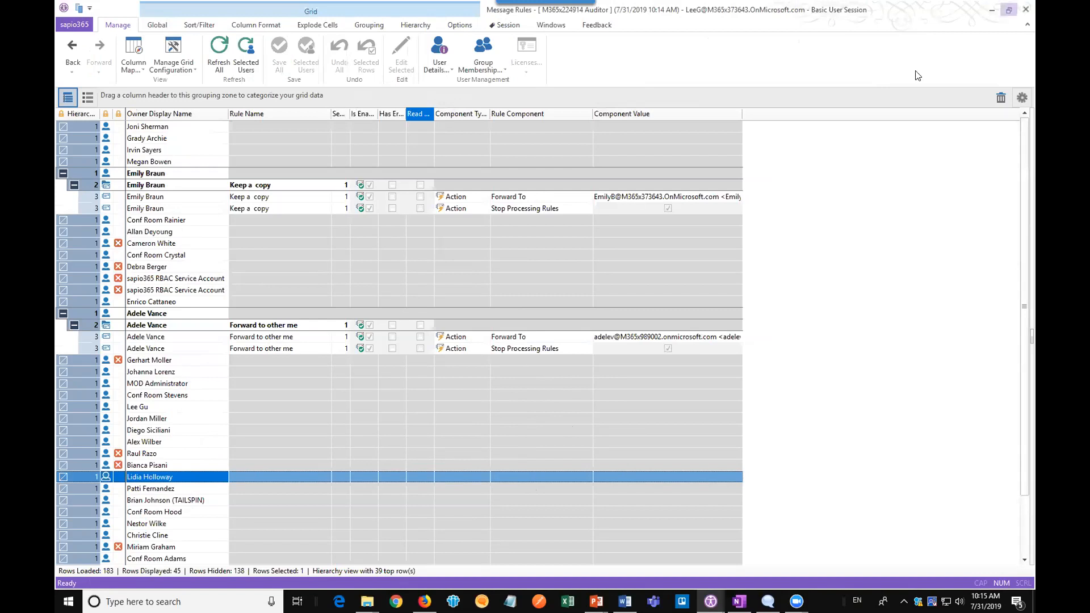
left_click(710, 601)
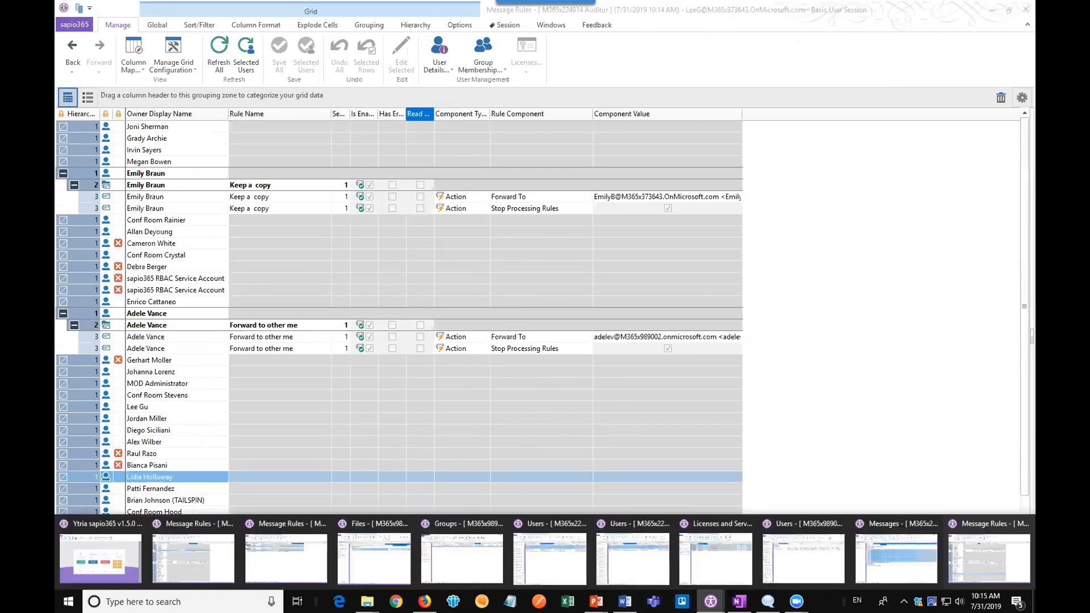
left_click(177, 561)
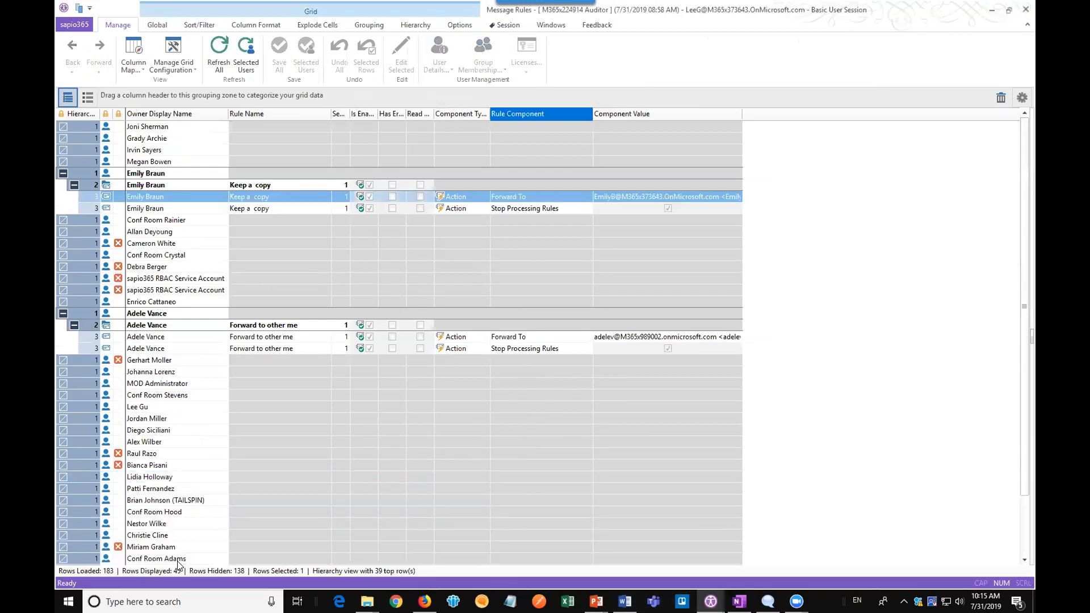
Examine the external email forwarding job in the regional admin's Users window and the Auditor's forwarding rules in the 09:00 AM Message Rules window
left_click(710, 601)
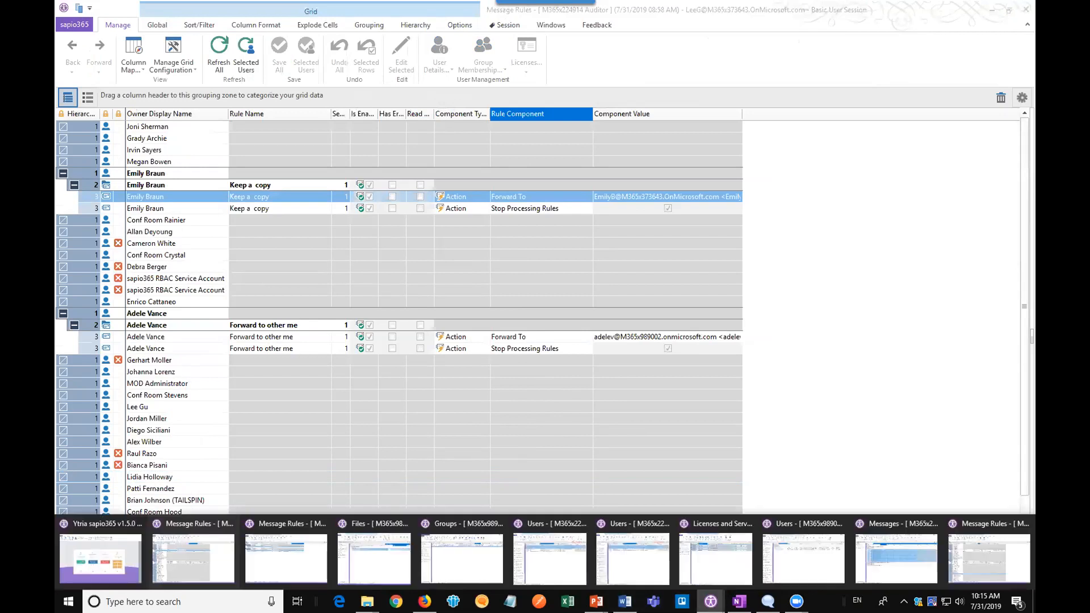
left_click(800, 576)
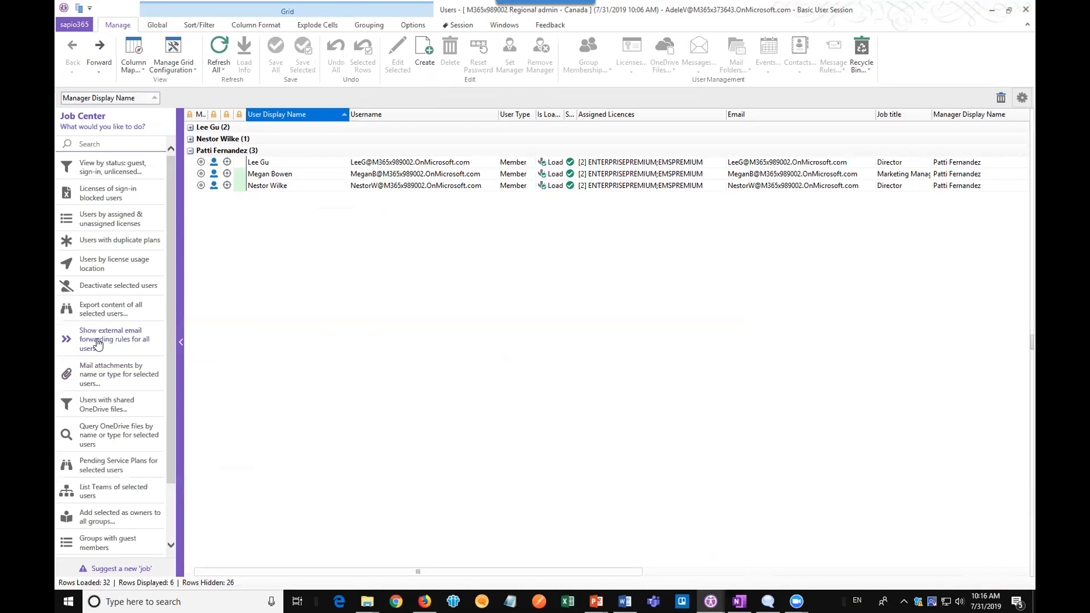
left_click(710, 601)
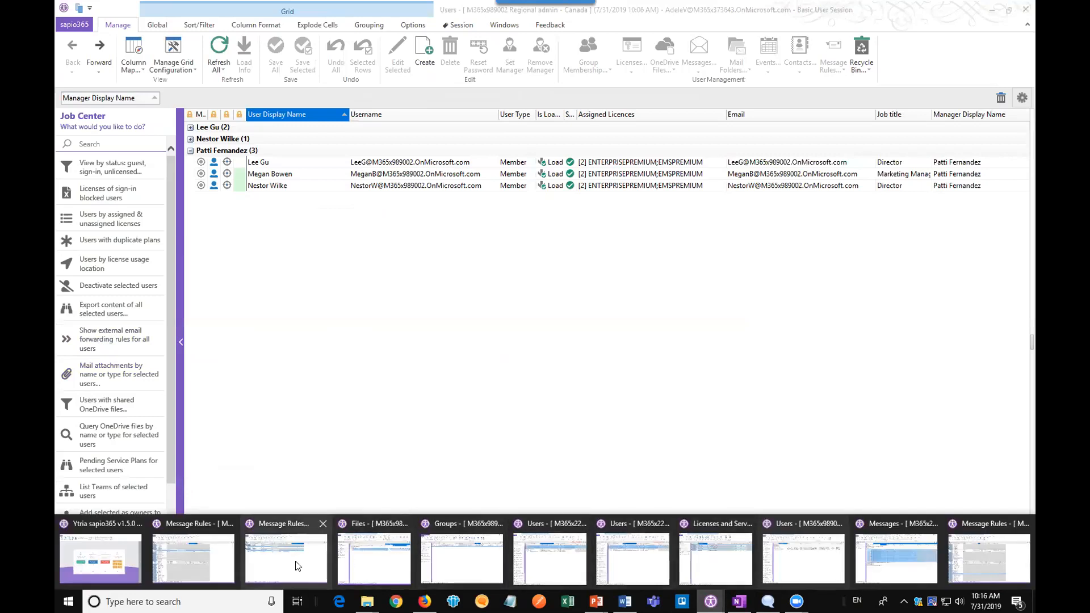
left_click(286, 553)
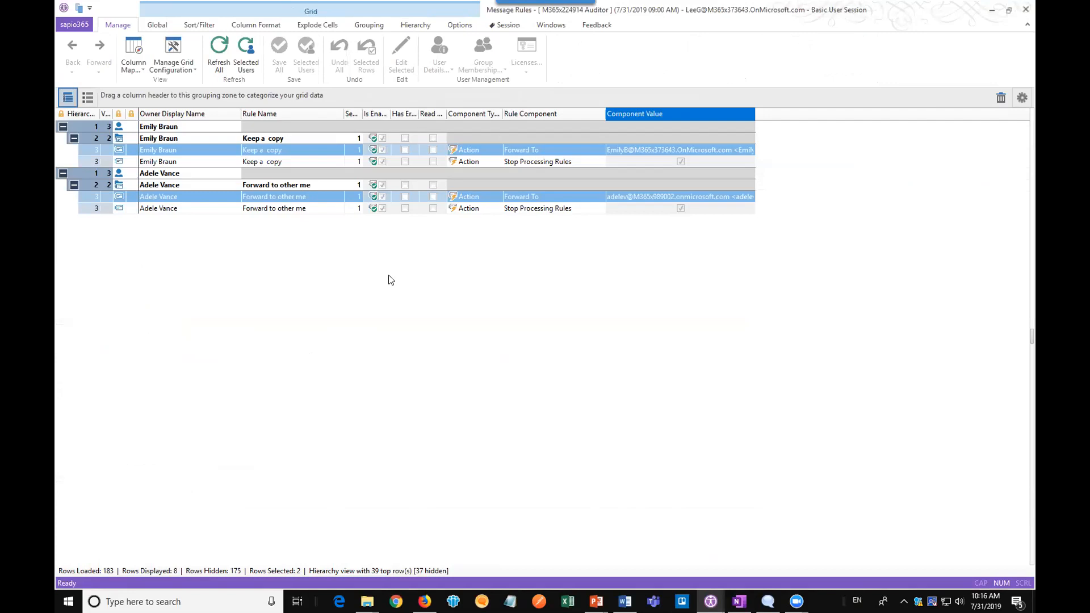
left_click(395, 294)
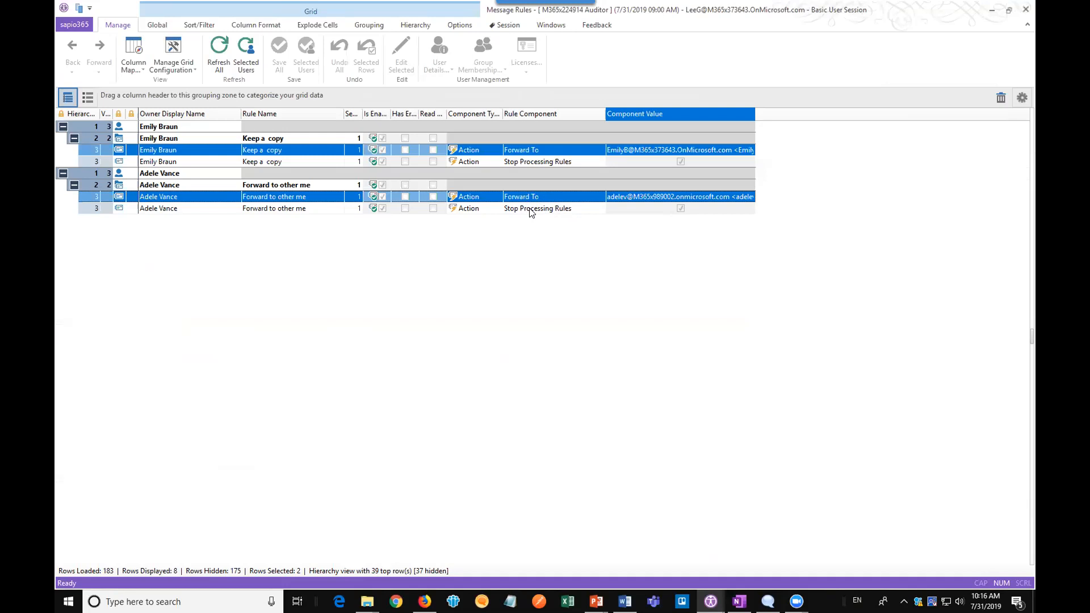
Return to the sapio365 main window and switch to the recent Teams manager session of tenant M365x989002
left_click(988, 11)
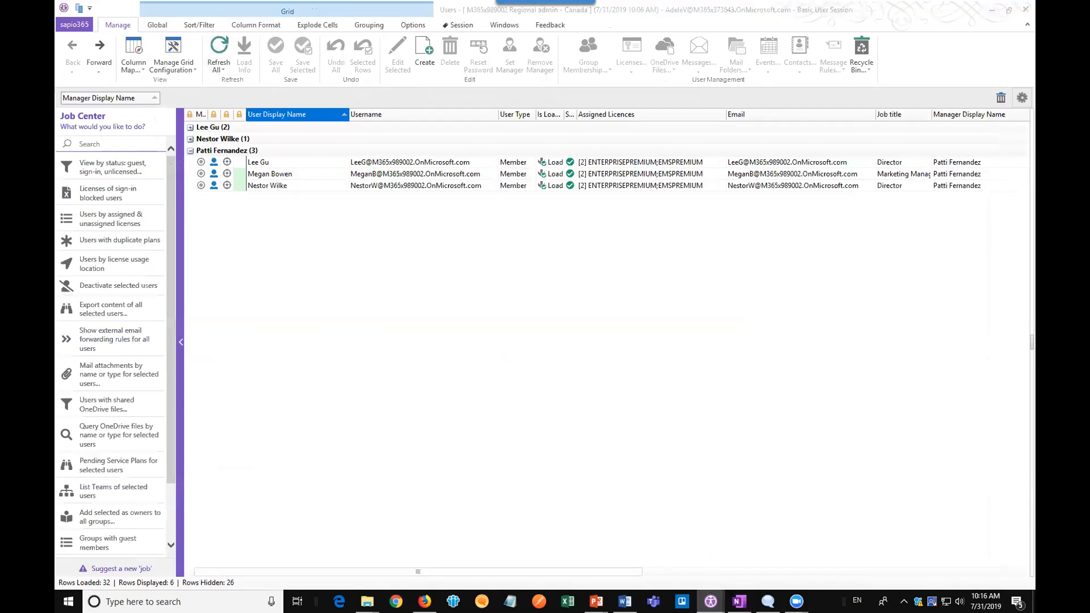
left_click(710, 602)
left_click(85, 543)
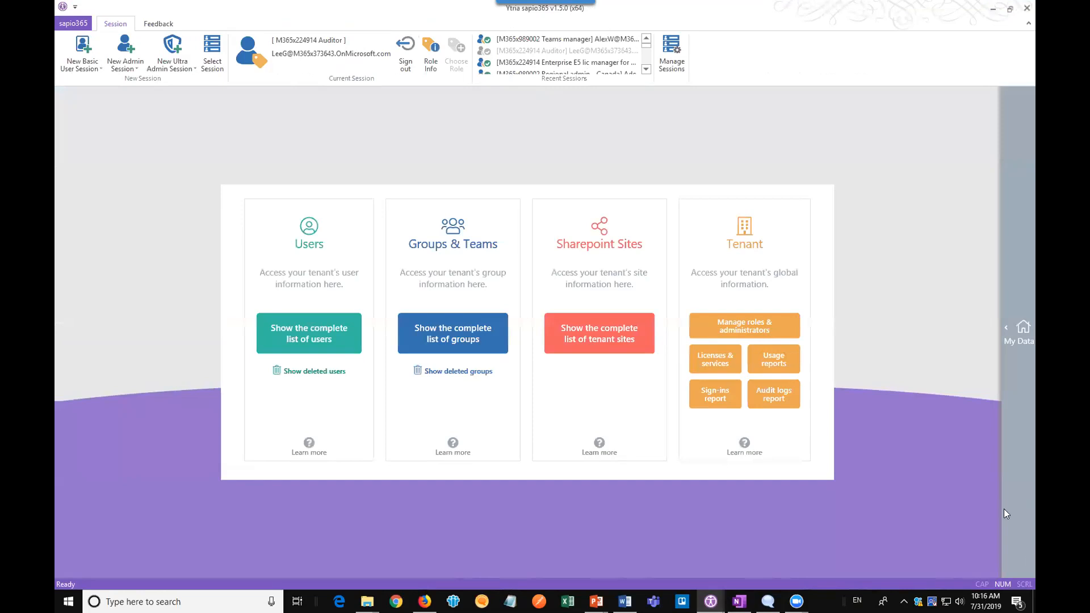
left_click(710, 601)
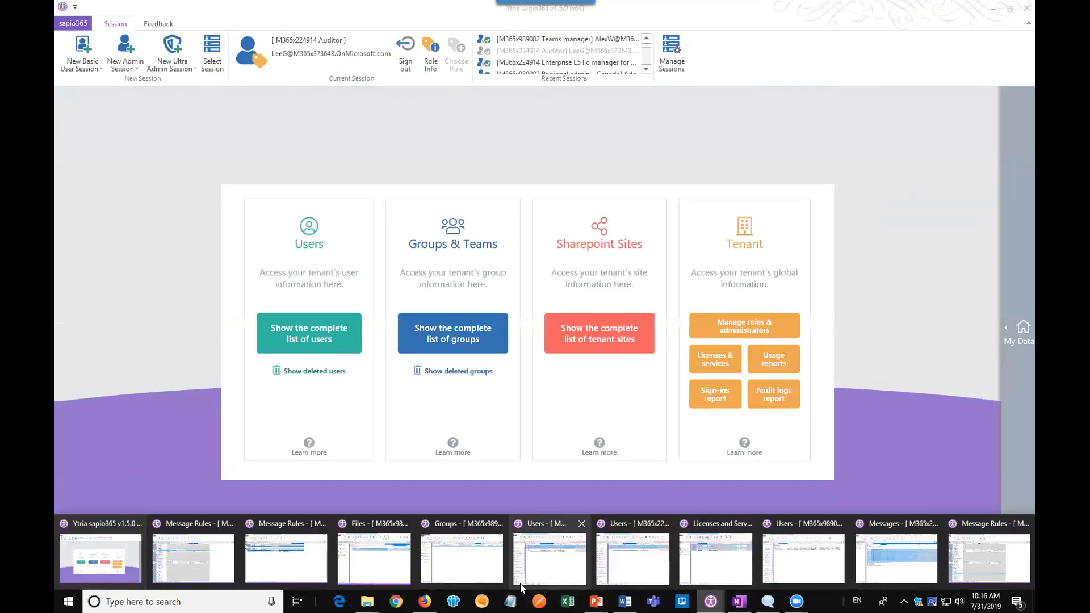
left_click(918, 338)
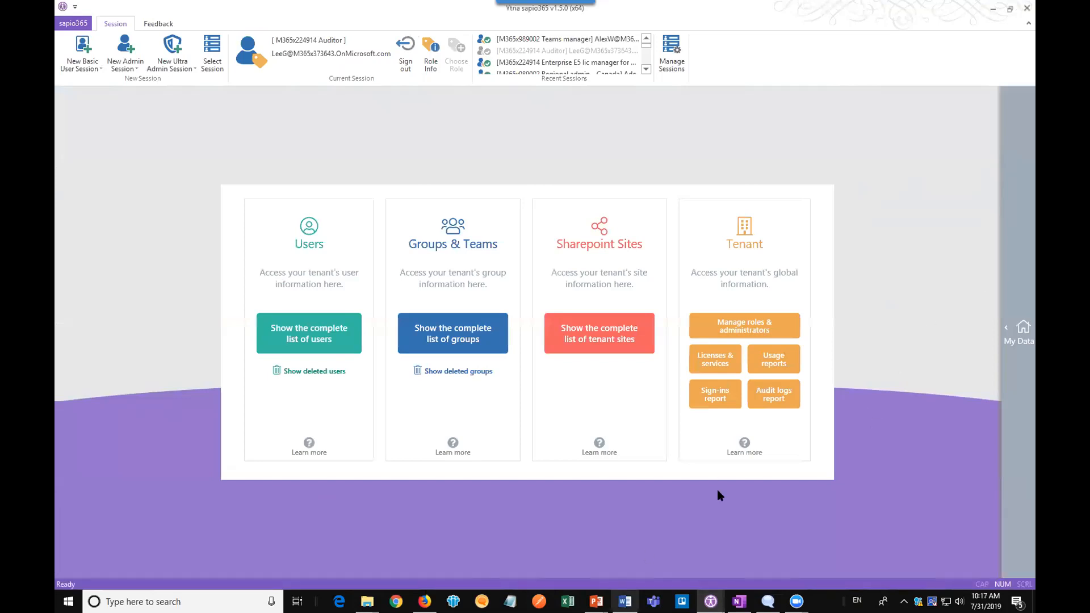
left_click(614, 39)
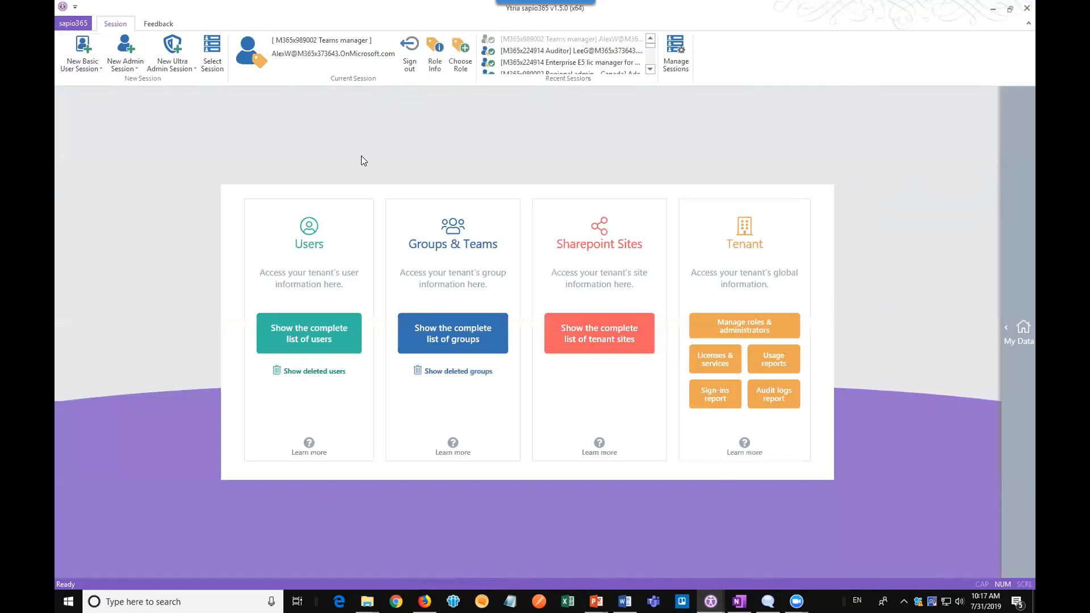
Show the complete user list with out-of-scope users included, check the management actions available for Conf Room Crystal, and close the list
left_click(305, 338)
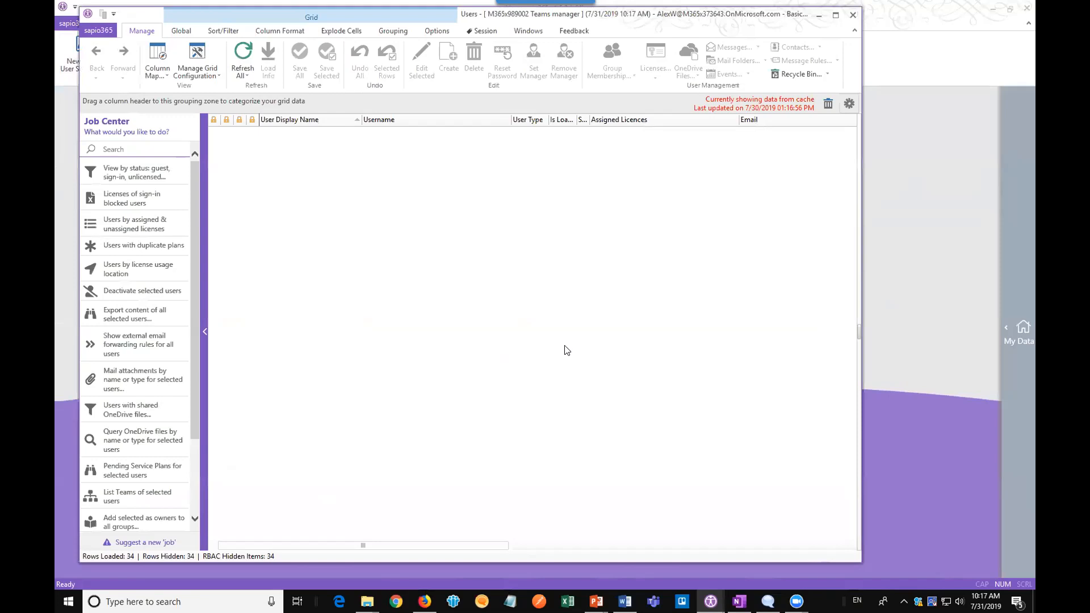
left_click(481, 31)
left_click(458, 70)
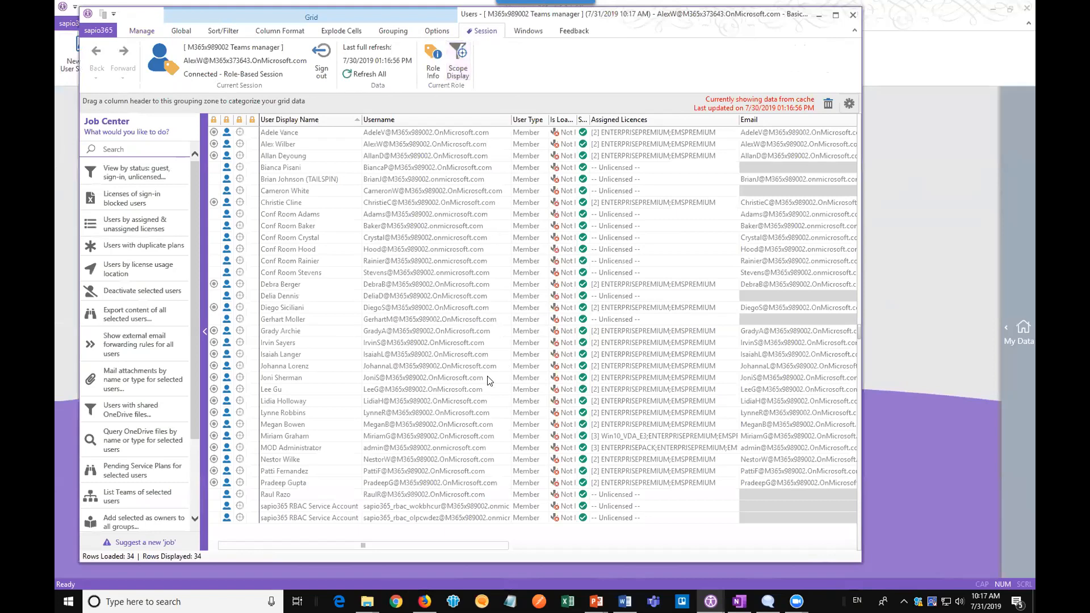
left_click(492, 238)
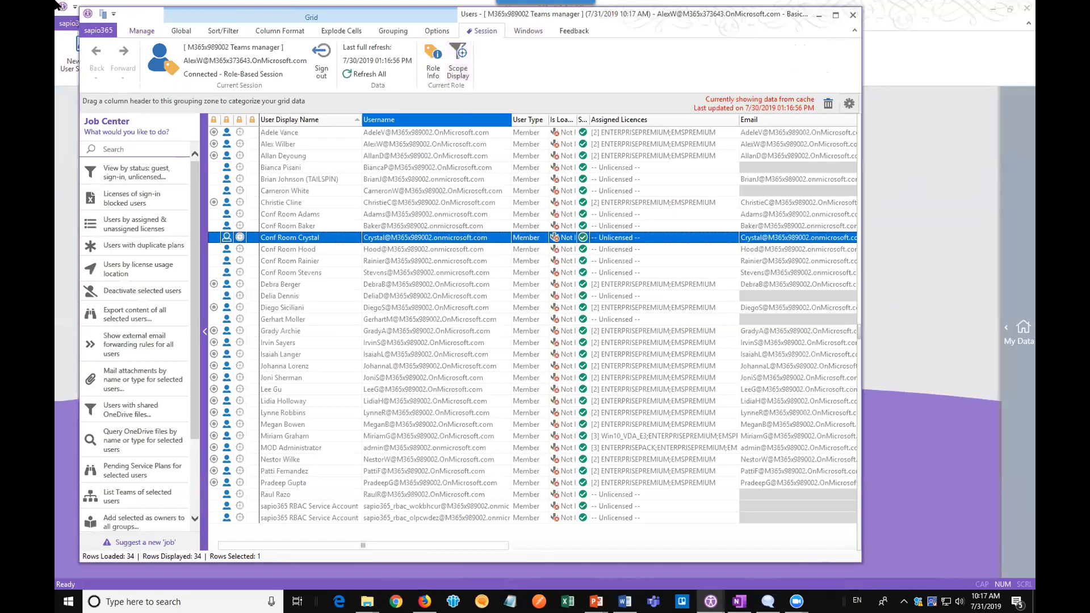
left_click(139, 31)
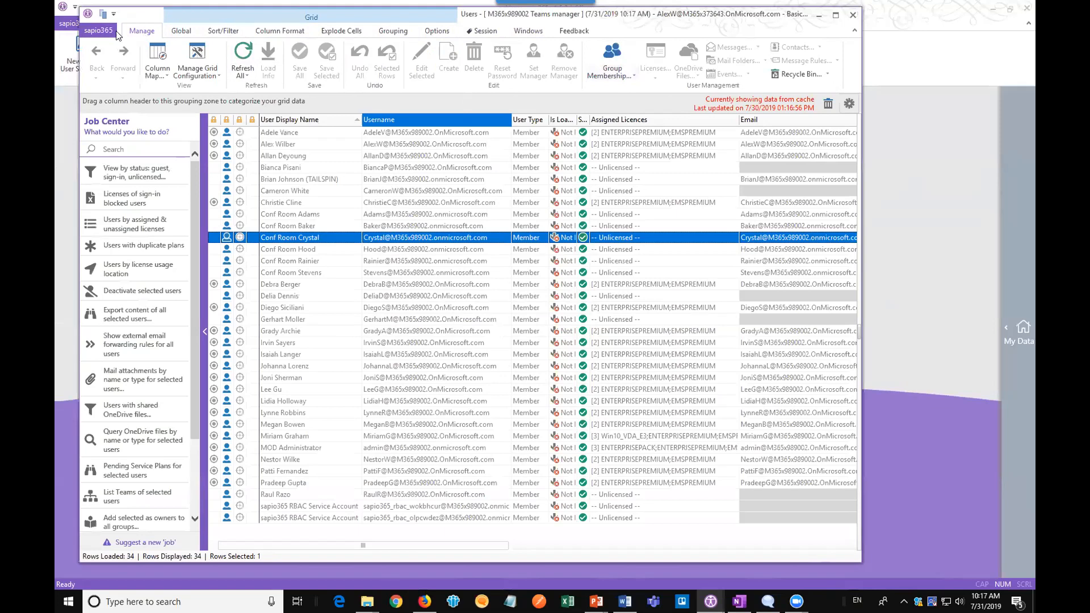
left_click(853, 16)
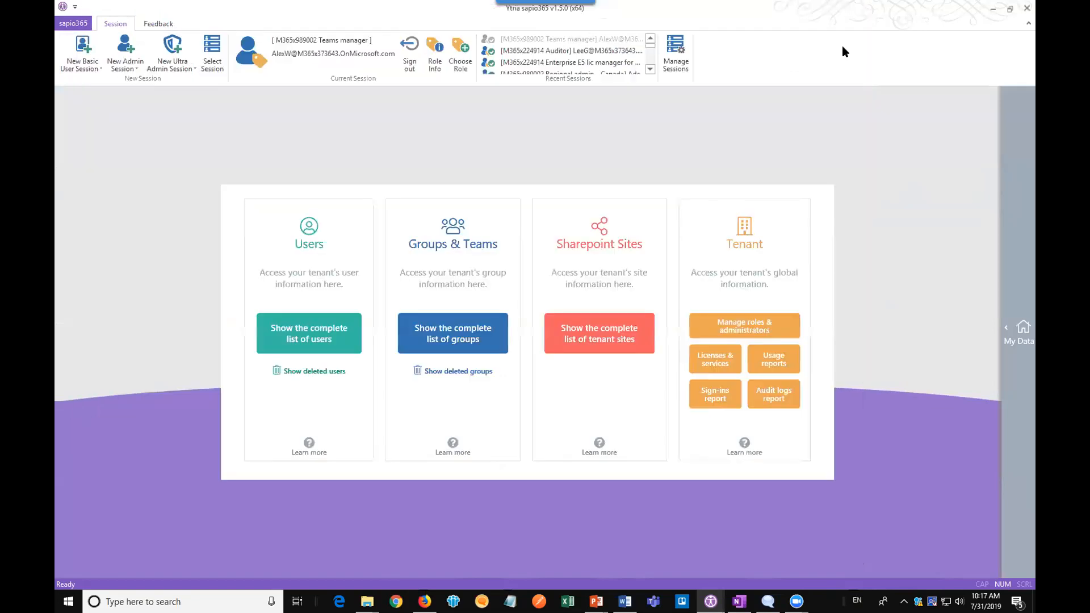
Show the complete list of groups in the existing window and turn off Scope Display to include out-of-scope groups
left_click(445, 335)
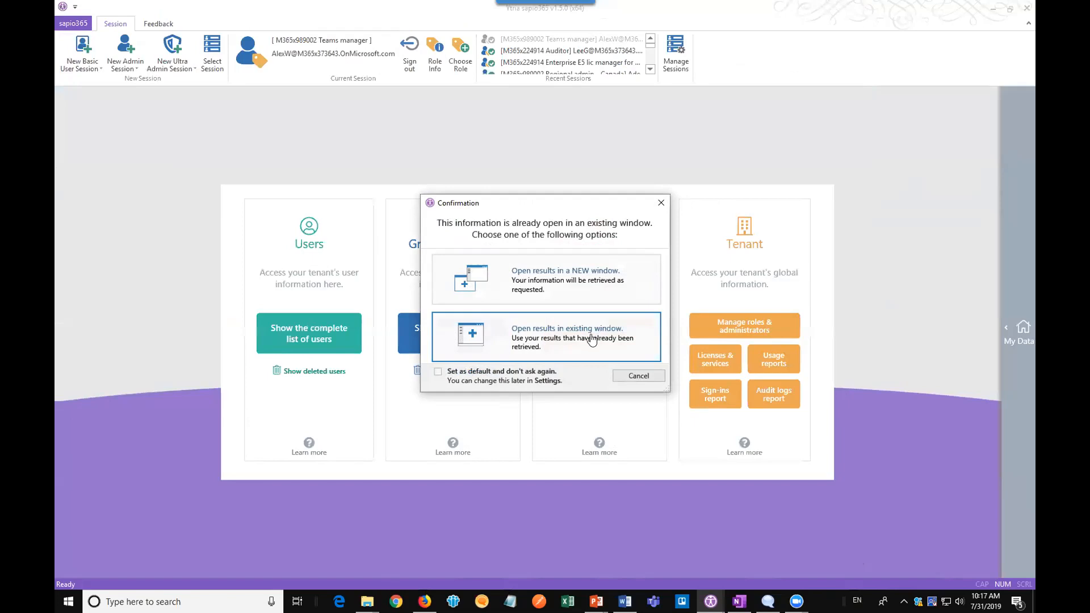
left_click(560, 336)
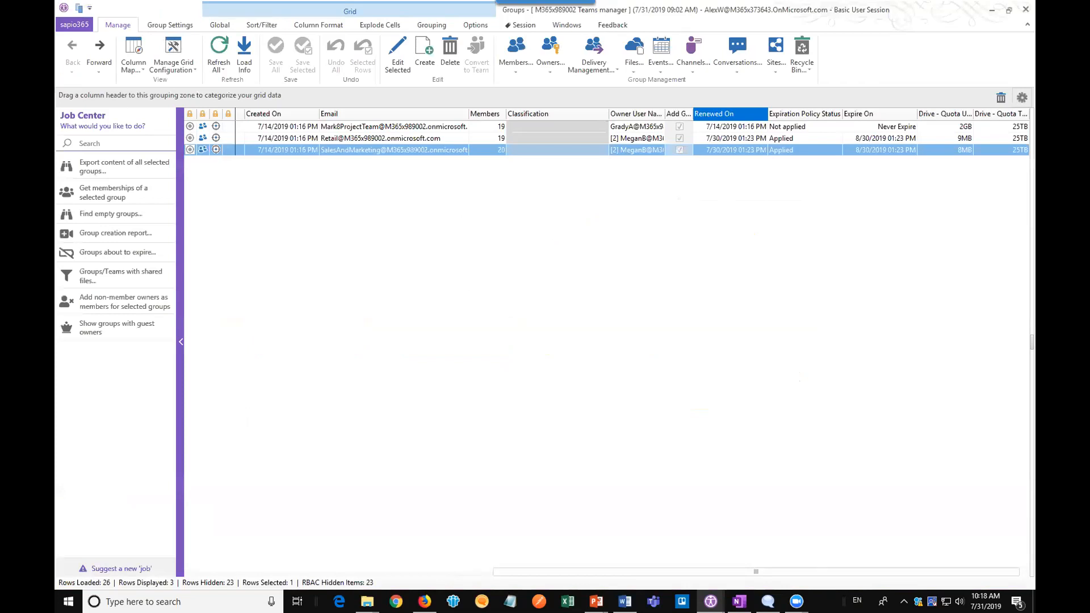
left_click_drag(799, 571, 499, 560)
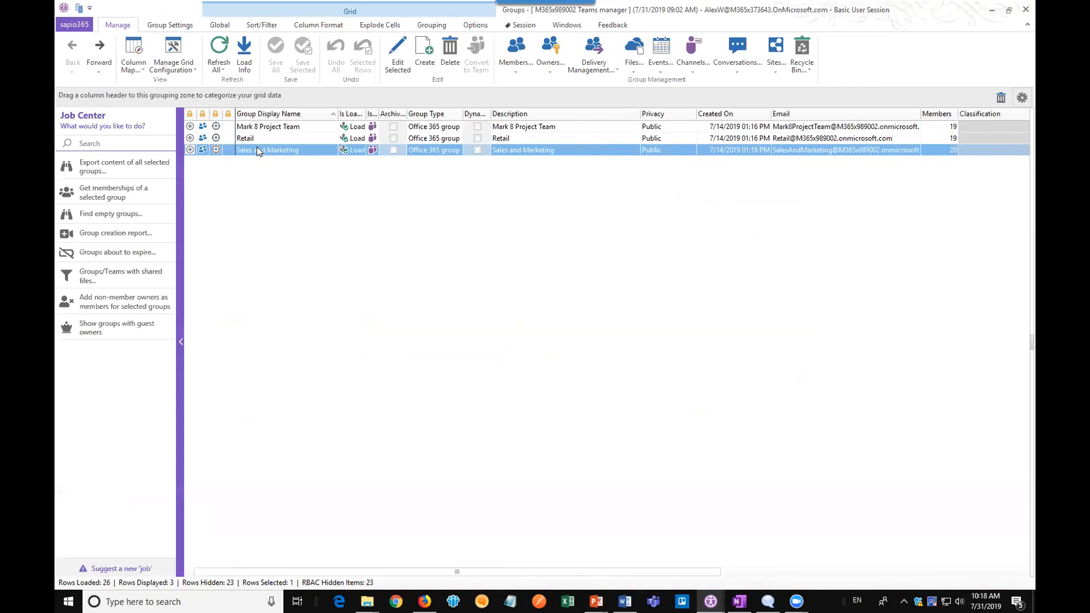
left_click(521, 25)
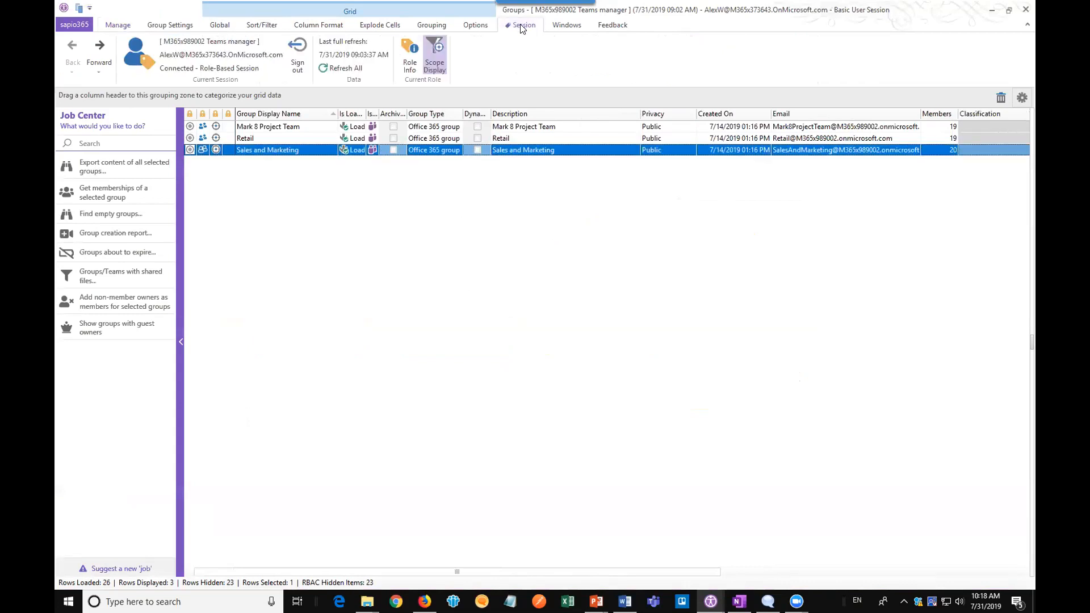
left_click(435, 64)
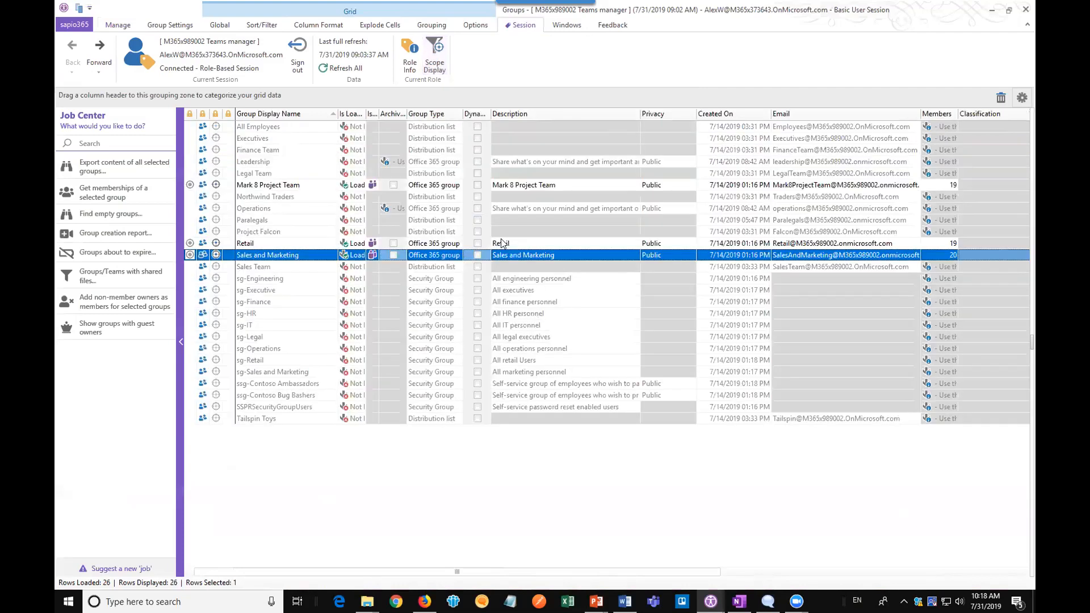
Group the grid by Group Type and select all the Office 365 groups from Leadership to Sales and Marketing
left_click_drag(431, 117, 348, 94)
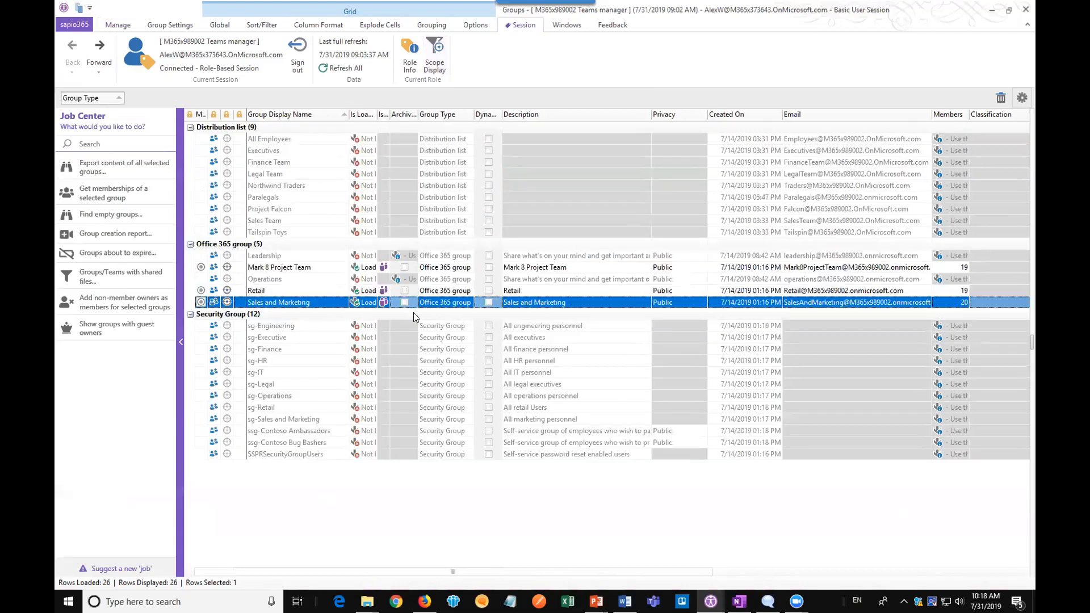
left_click(273, 279)
left_click(280, 256)
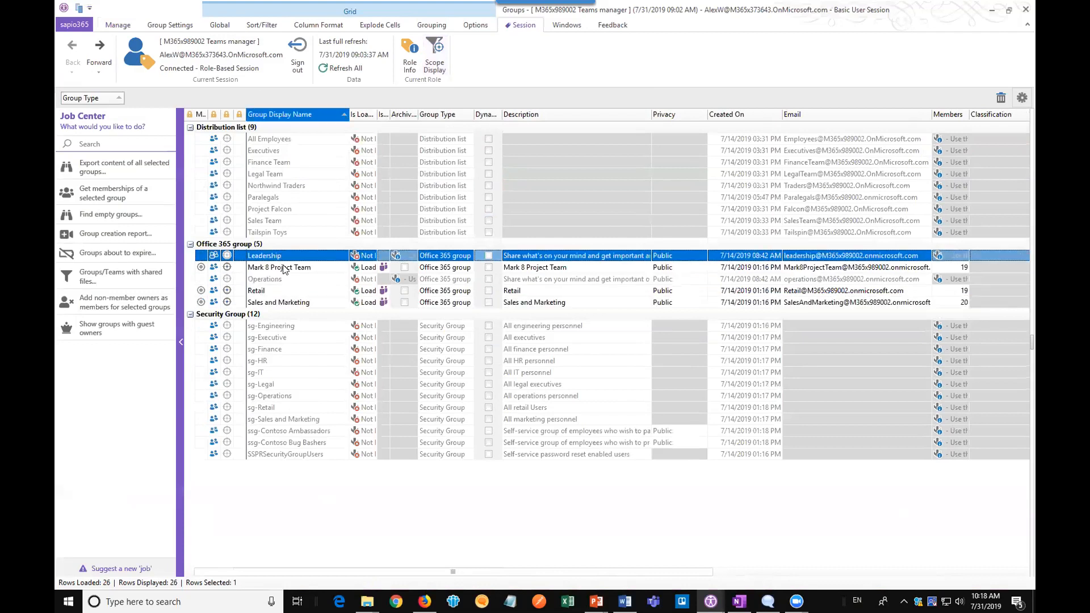
left_click(280, 303, "shift")
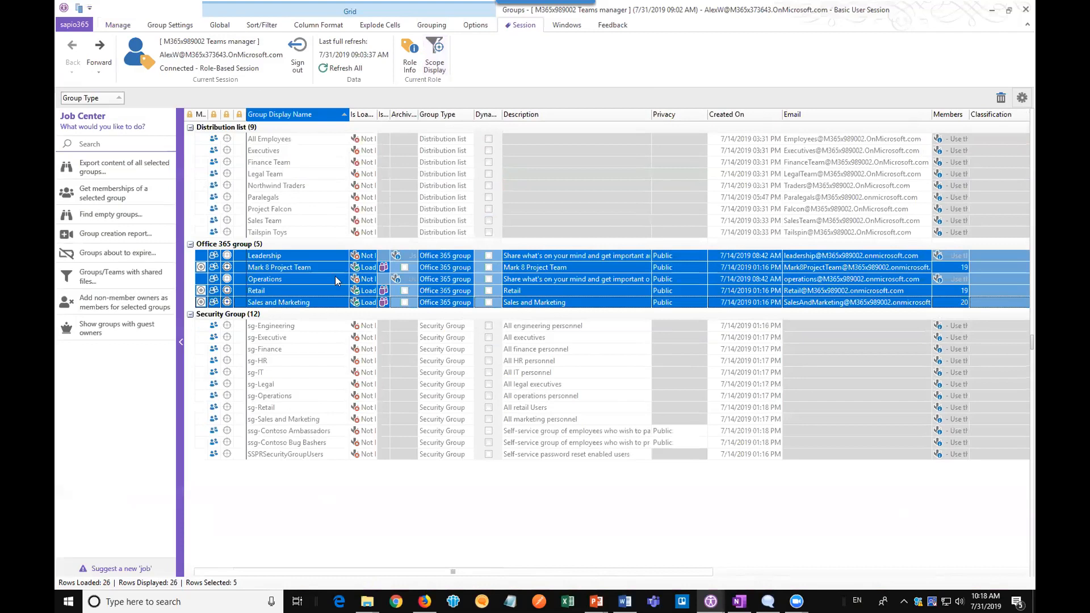
Remove the Group Type grouping, turn Scope Display back on and select the Sales and Marketing group
left_click_drag(85, 97, 442, 118)
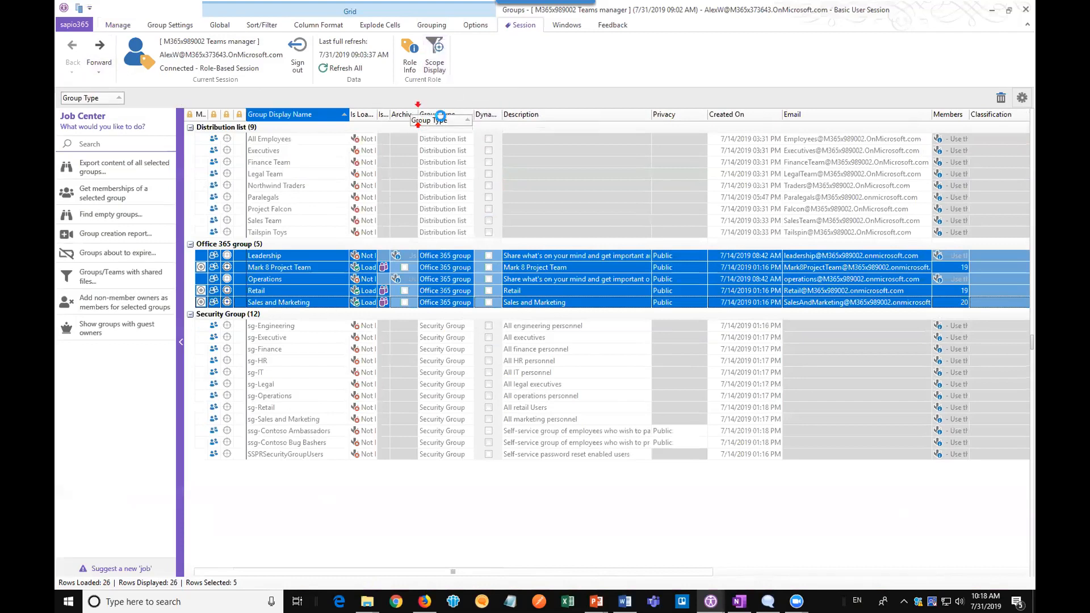
left_click(436, 59)
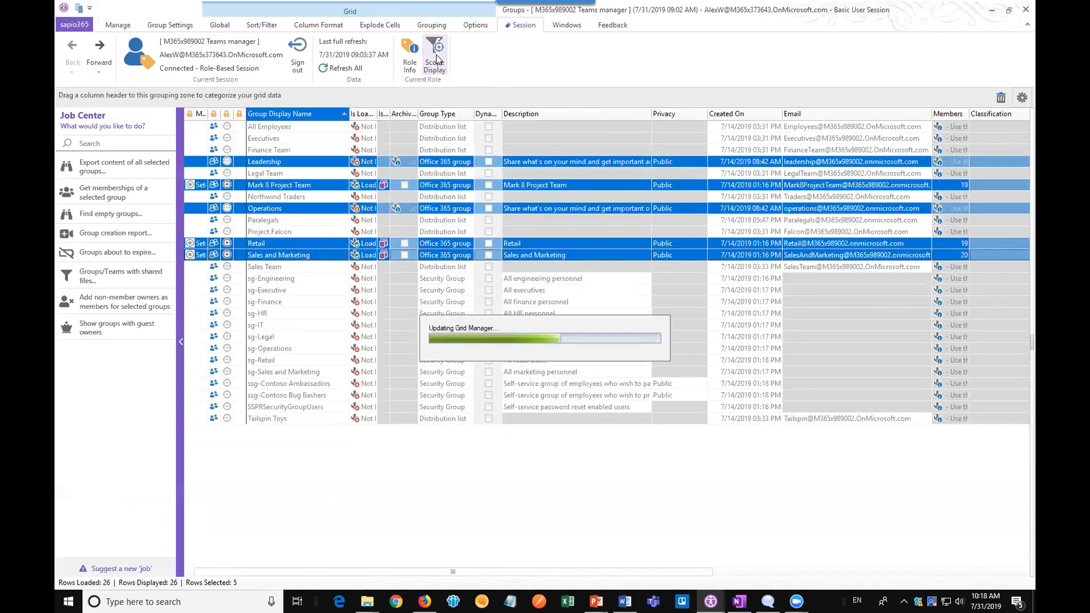
left_click(570, 152)
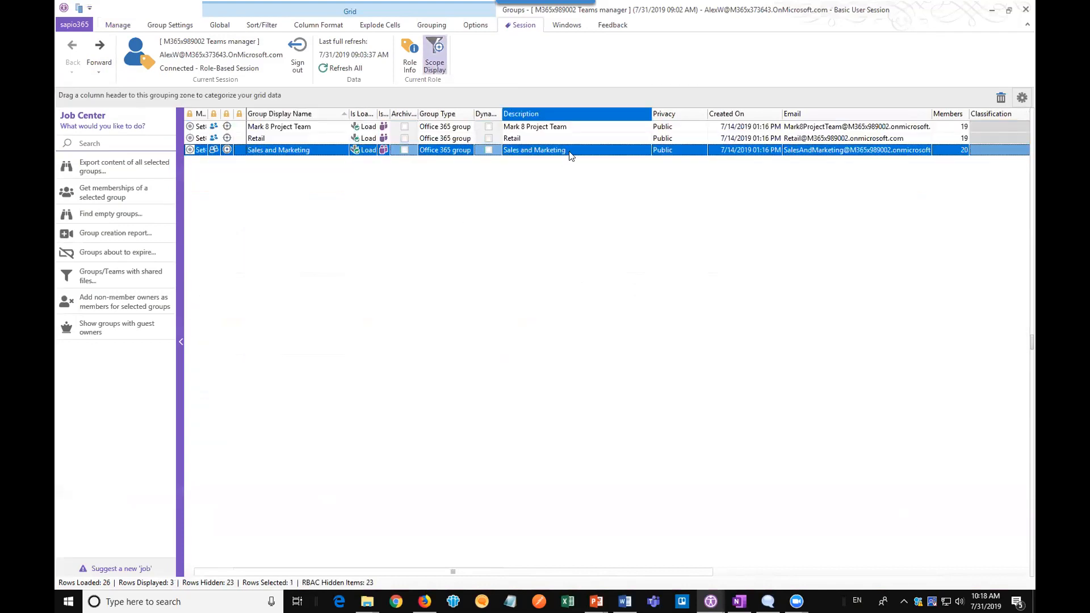
Widen the Is a Team column and review the groups' members, owners, renewal, expiration policy and drive quota columns
left_click_drag(387, 110, 445, 112)
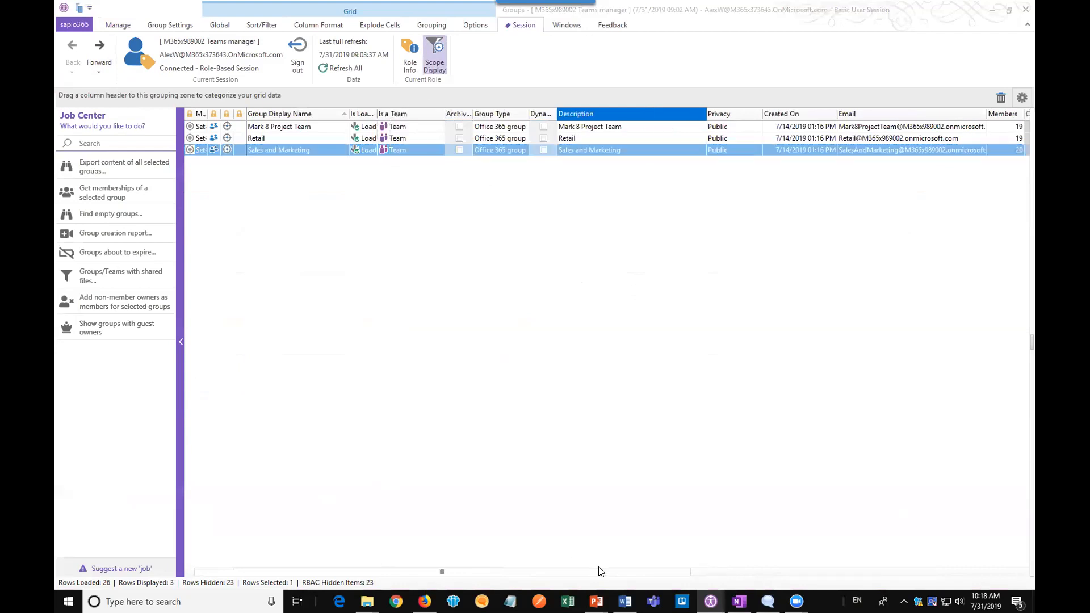
scroll(600, 571, "right", 2)
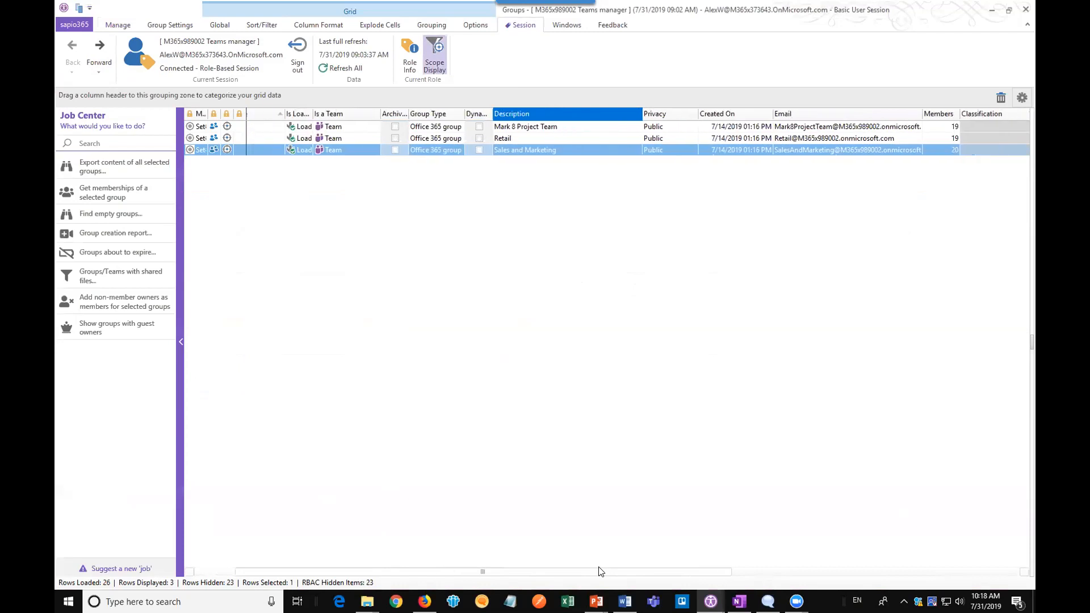
scroll(624, 570, "left", 1)
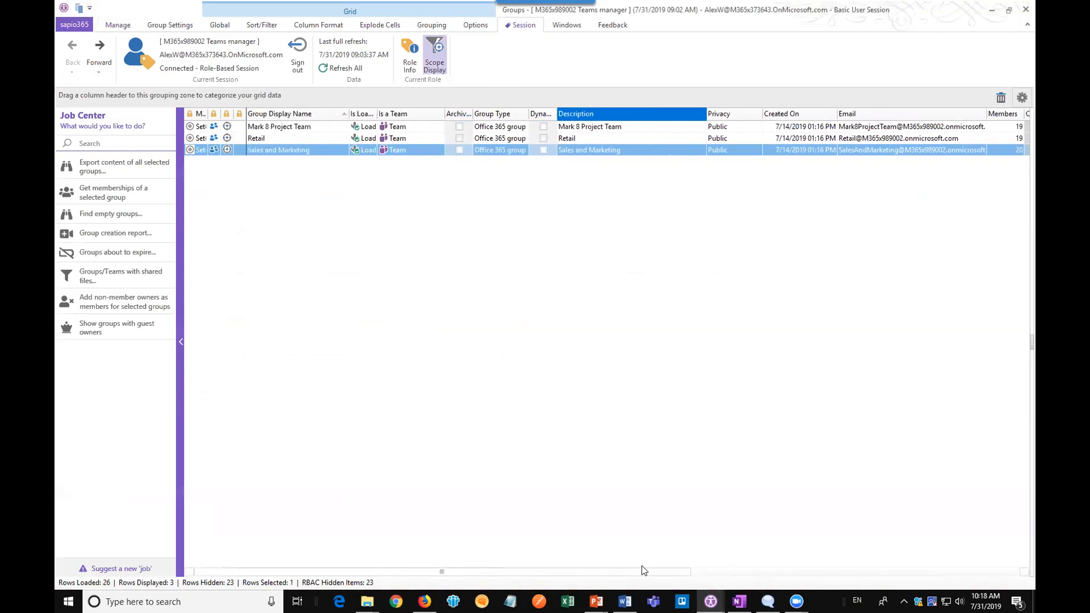
scroll(670, 561, "right", 2)
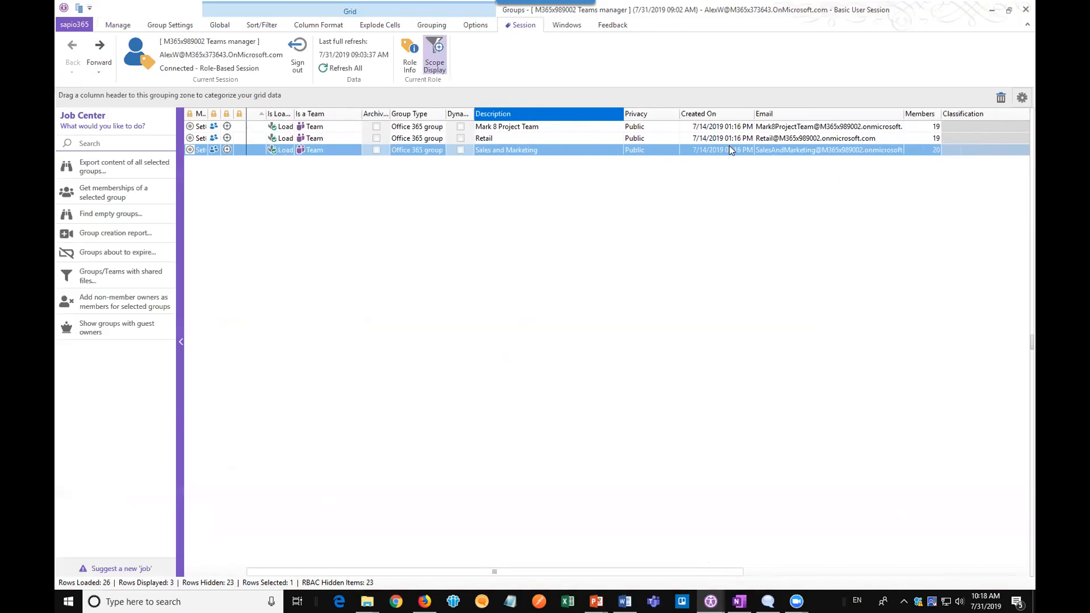
scroll(752, 572, "right", 8)
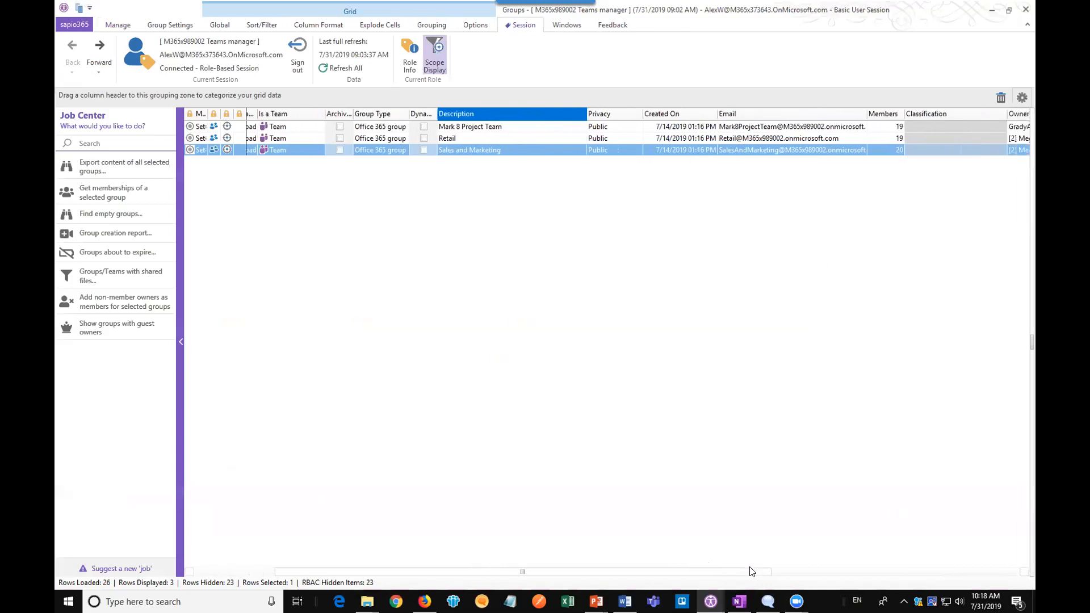
scroll(926, 576, "right", 2)
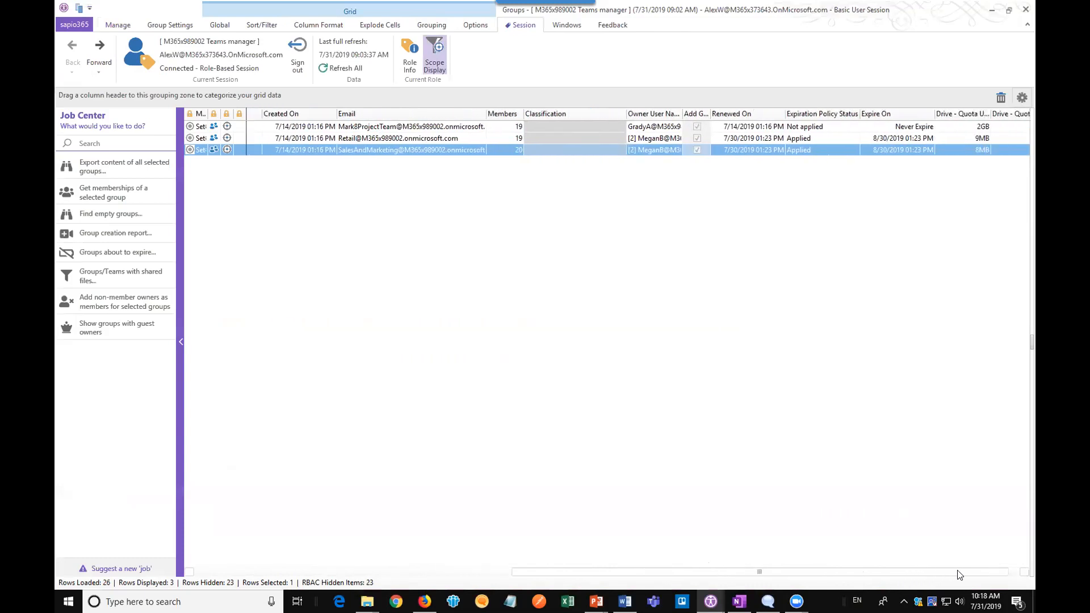
Widen the Owner User Names column, and compare the group expiration policy settings with the Mark 8 Project Team's expiration and drive quota values
left_click_drag(681, 114, 787, 122)
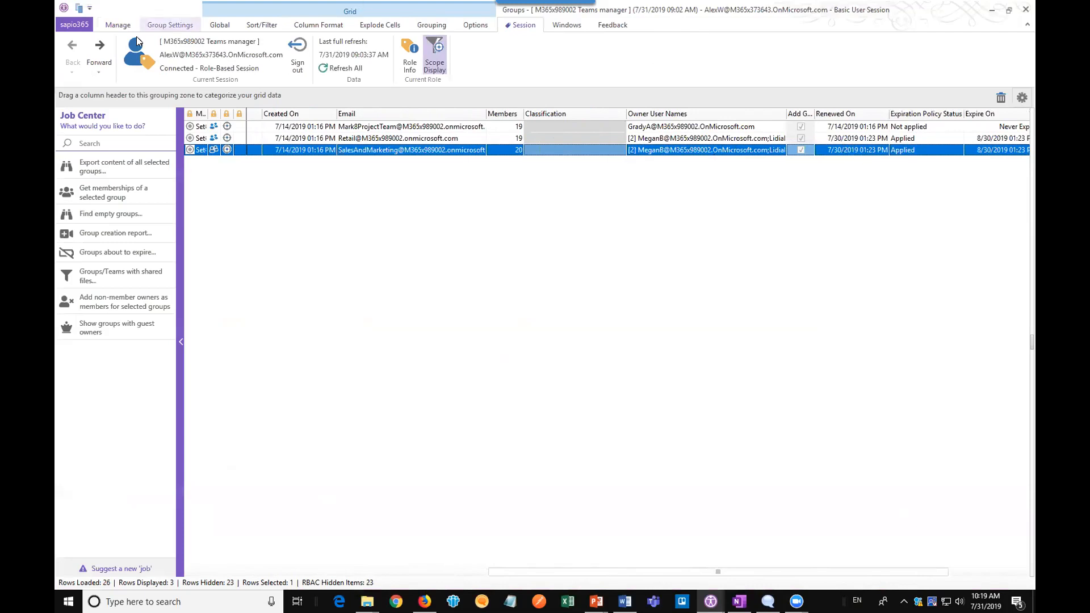
left_click(116, 26)
left_click(170, 25)
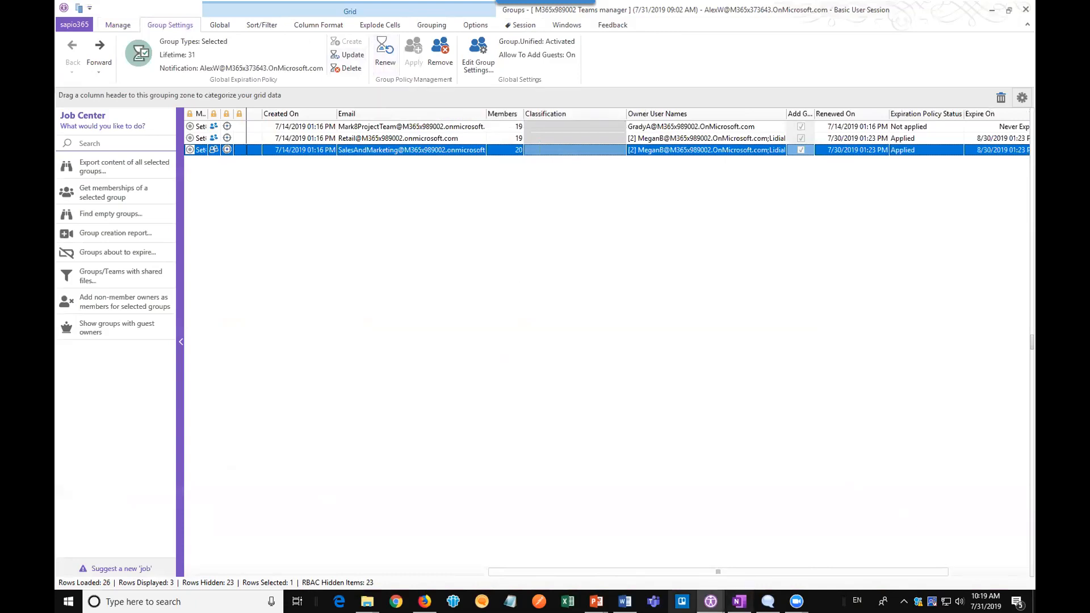
left_click_drag(822, 571, 894, 570)
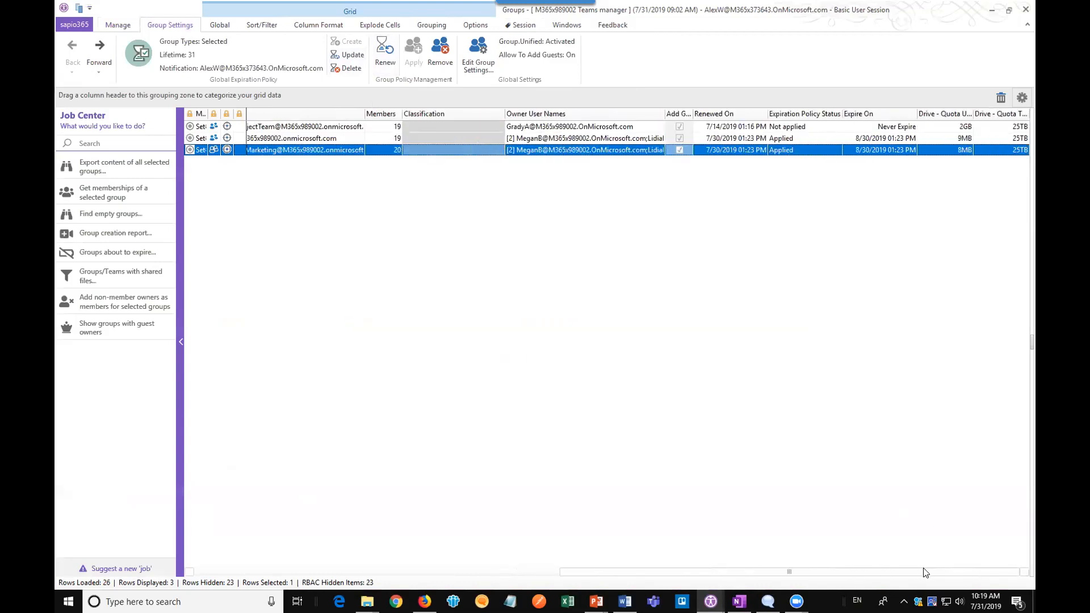
left_click(946, 127)
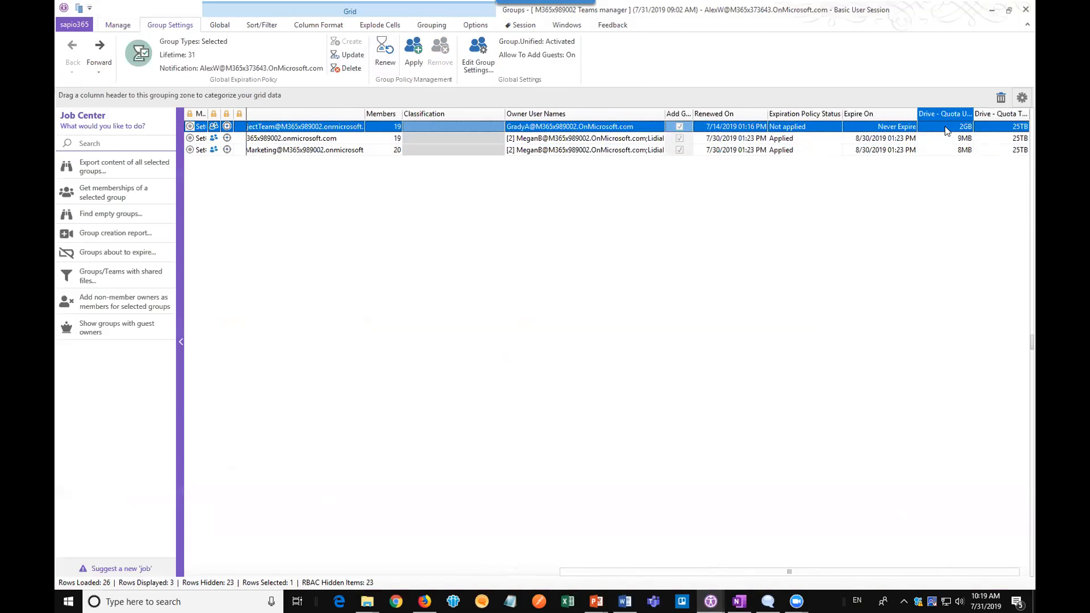
Select the Mark 8 Project Team, Retail and Sales and Marketing groups and load their files in a new, maximized window
left_click_drag(773, 570, 421, 571)
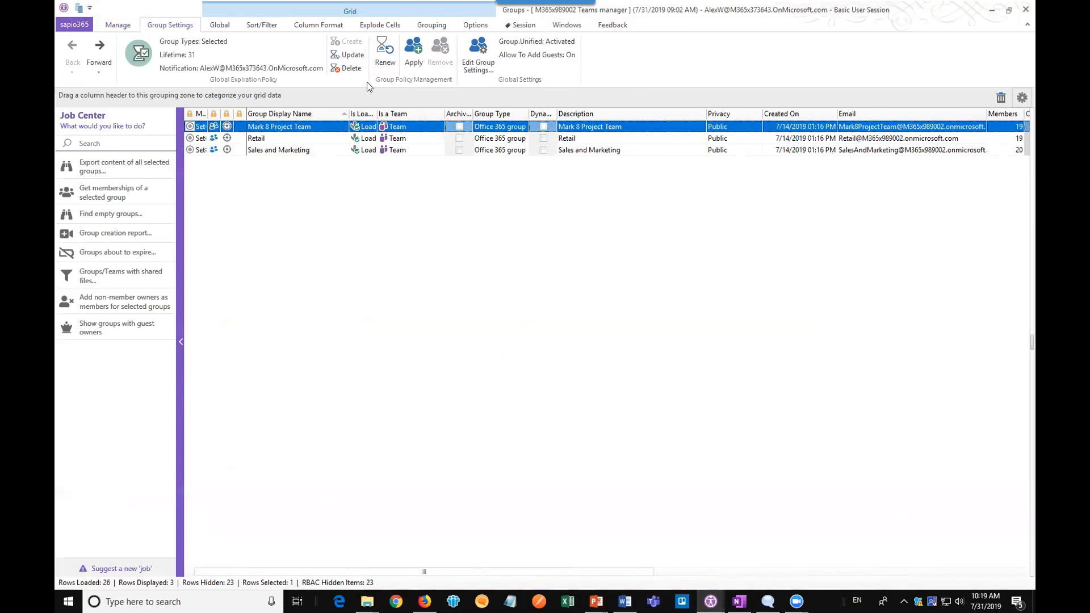
left_click(270, 151)
key("ctrl+a")
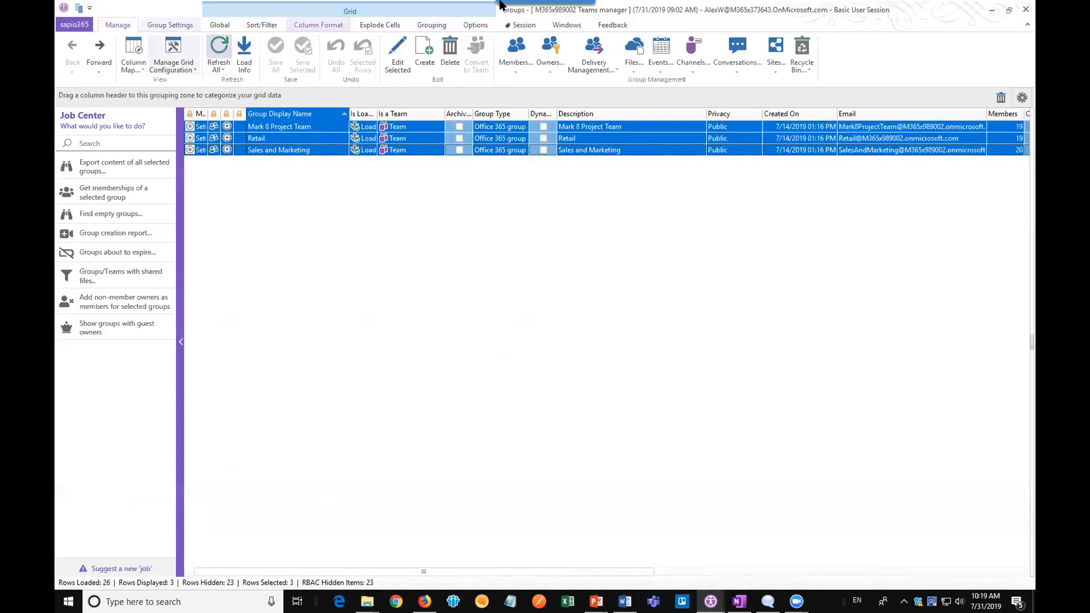
left_click(635, 54)
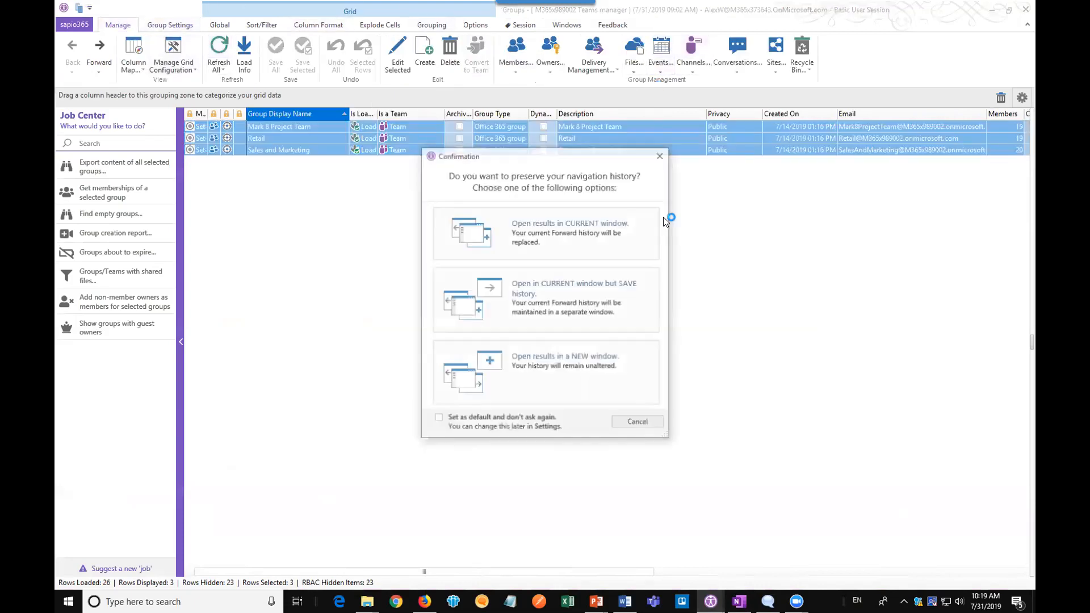
left_click(596, 375)
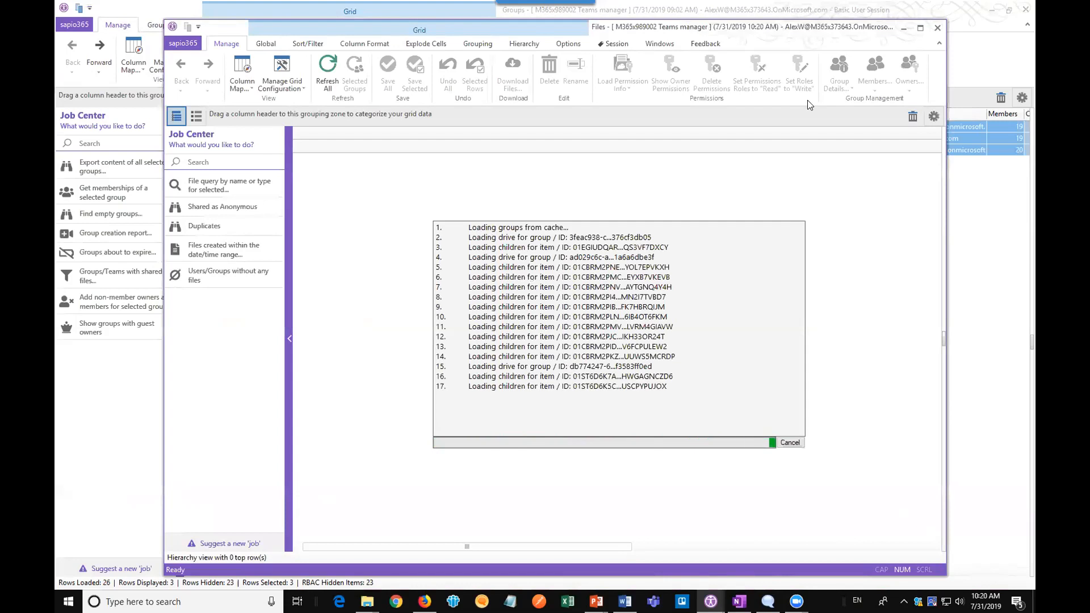
left_click(919, 29)
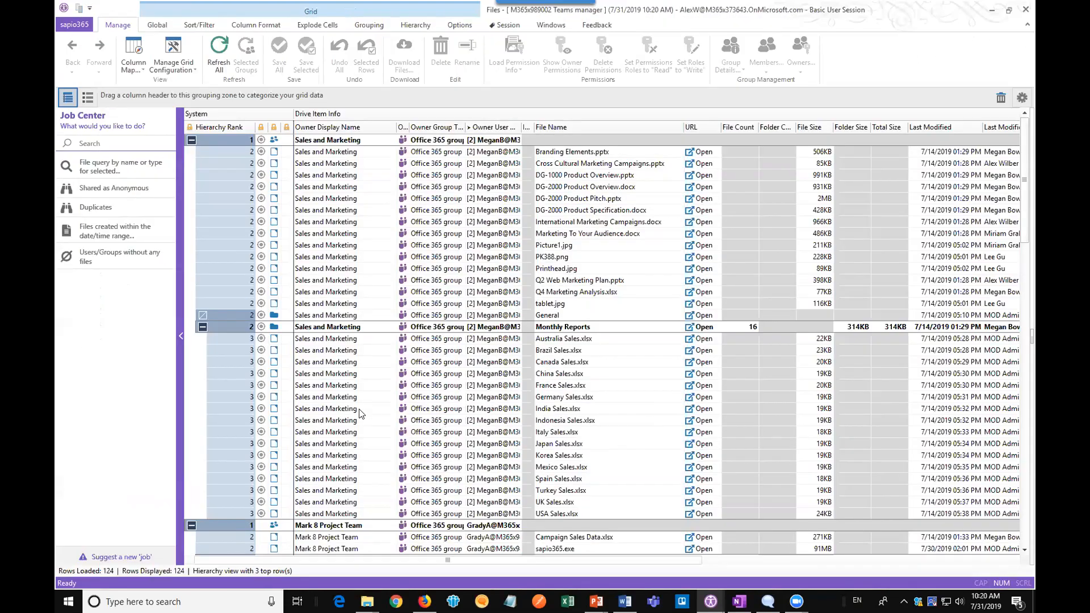
Review the files and folders of the Sales and Marketing and Mark 8 Project Team groups, including sizes, modification details and permission columns
left_click(318, 142)
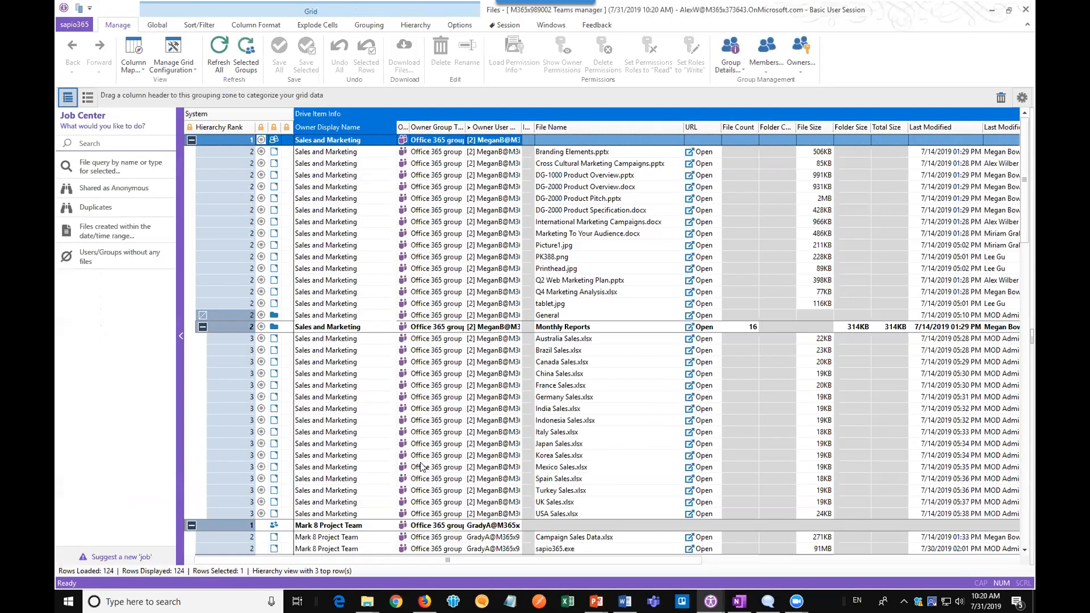
scroll(426, 462, "down", 7)
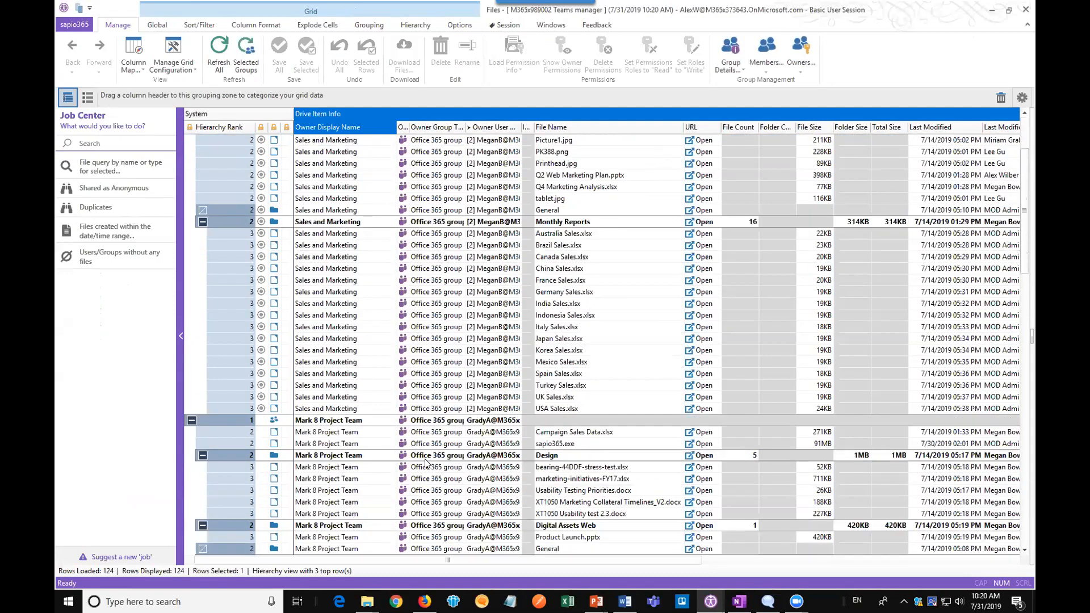
scroll(426, 463, "down", 11)
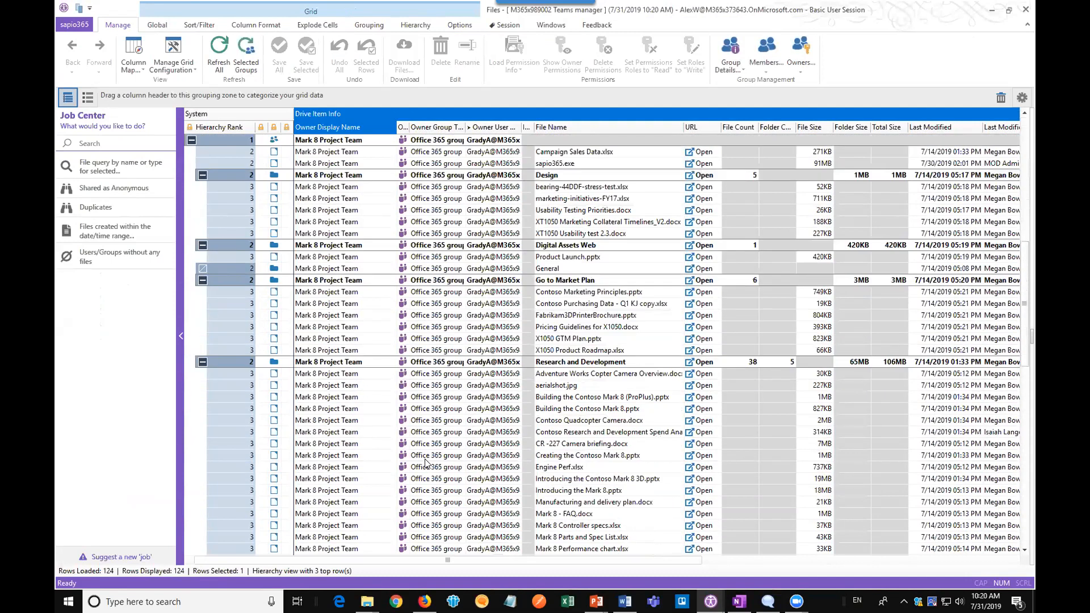
scroll(425, 463, "up", 15)
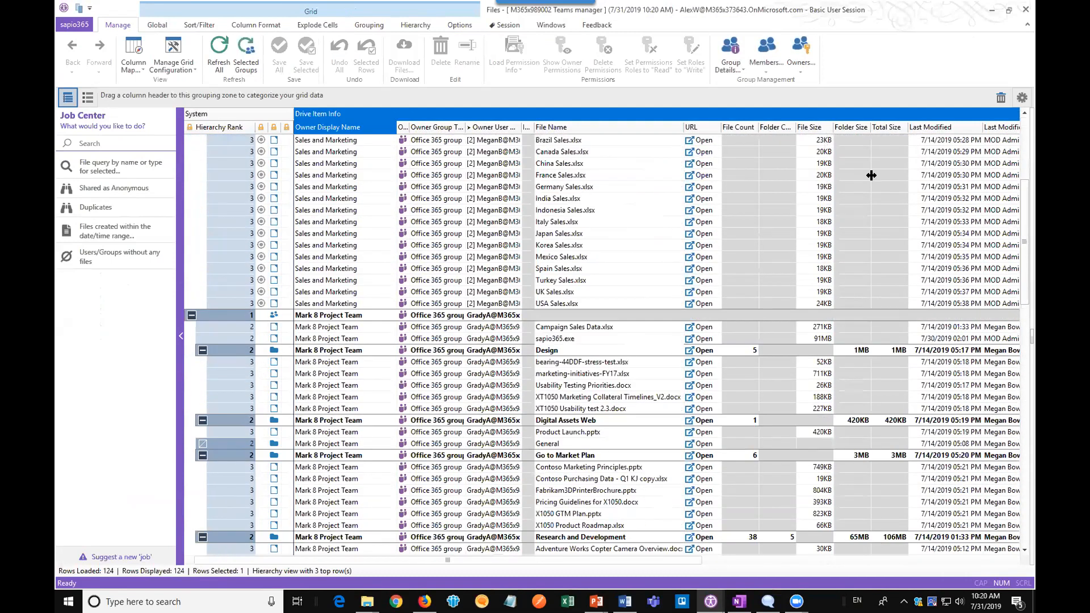
left_click_drag(702, 564, 1023, 575)
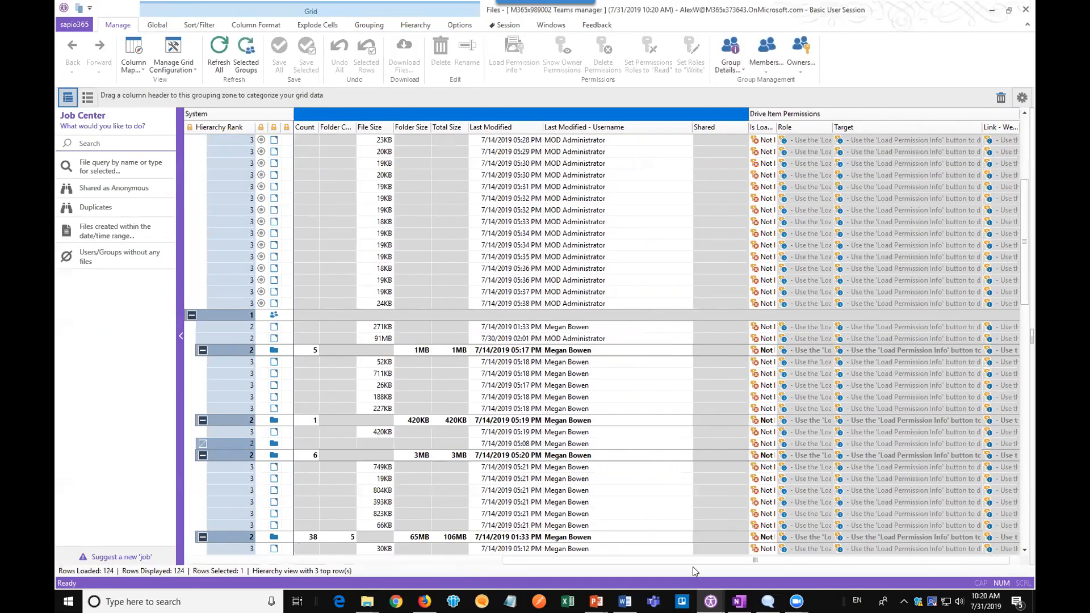
Switch to the Files window loaded at 09:05 AM and examine its Sales and Marketing files shared by anonymous link
left_click(710, 601)
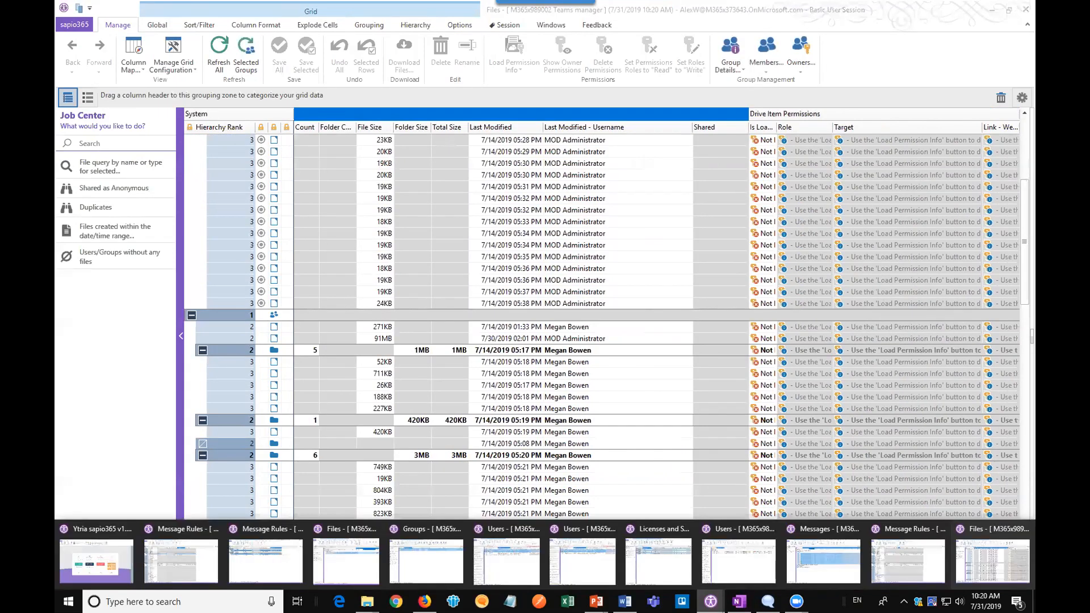
left_click(346, 565)
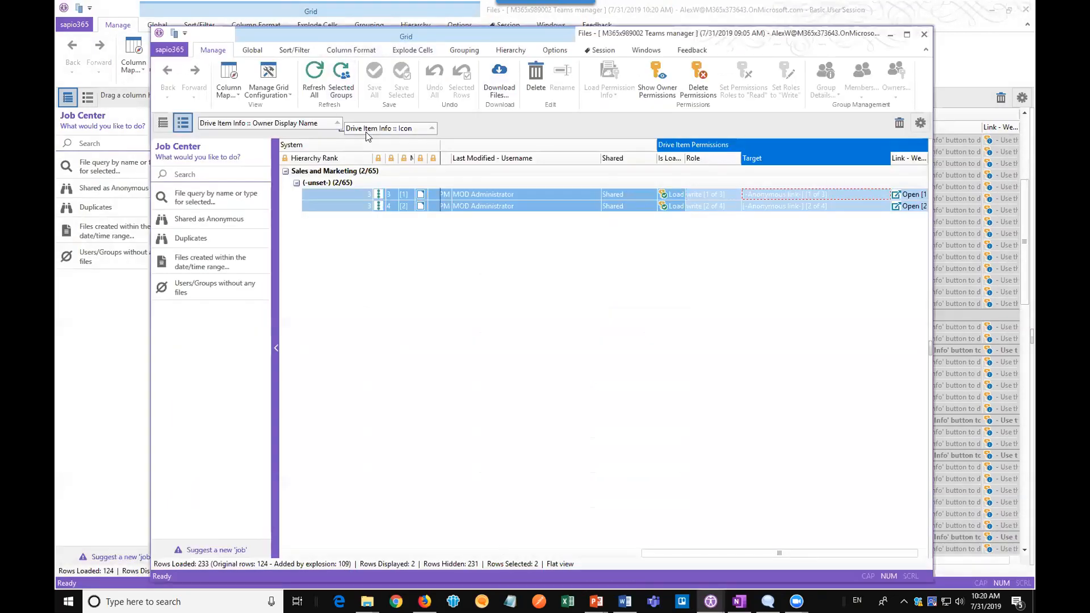
left_click(711, 601)
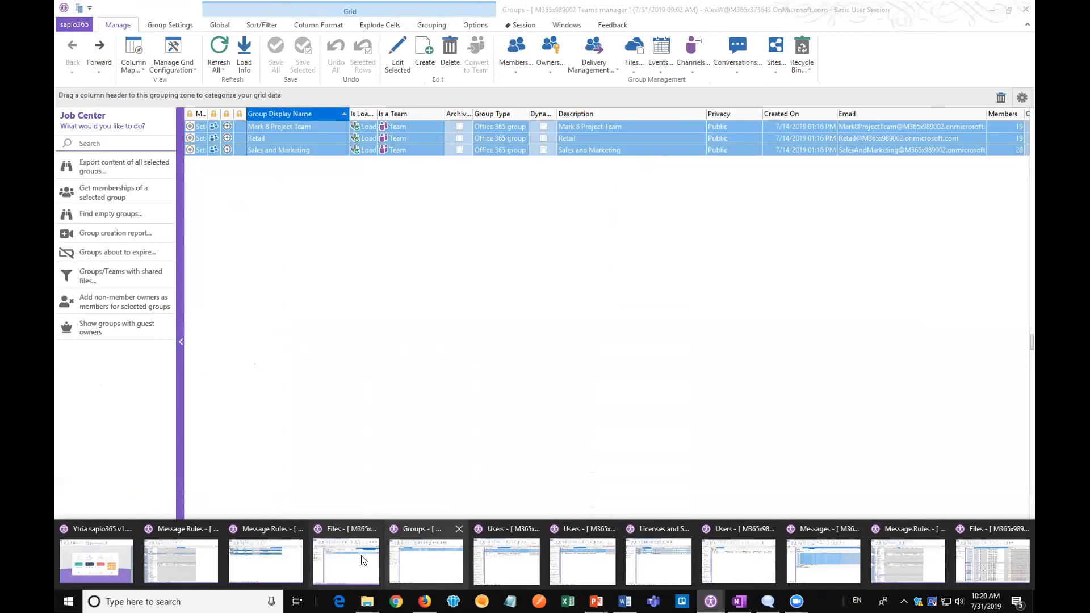
left_click(357, 553)
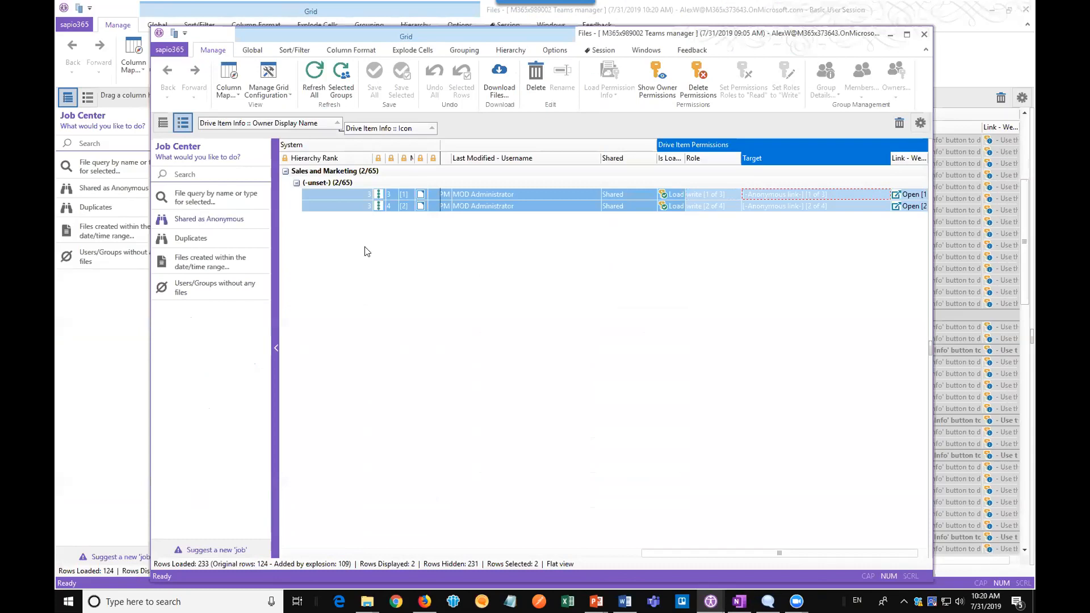
left_click(383, 269)
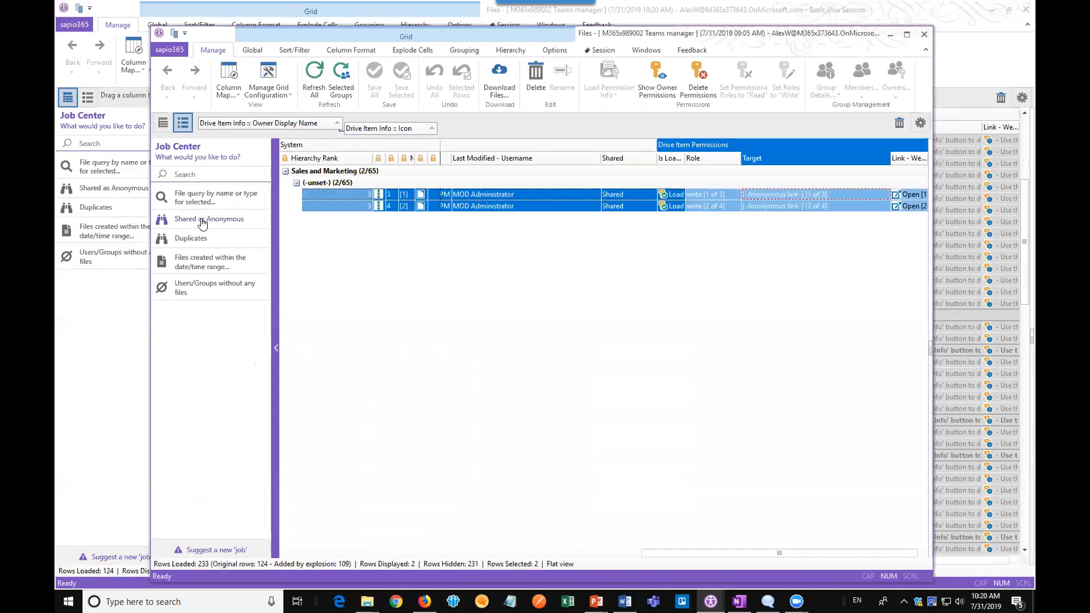
Return to the Files window loaded at 10:20 AM, select all rows and load their permission info
left_click(972, 385)
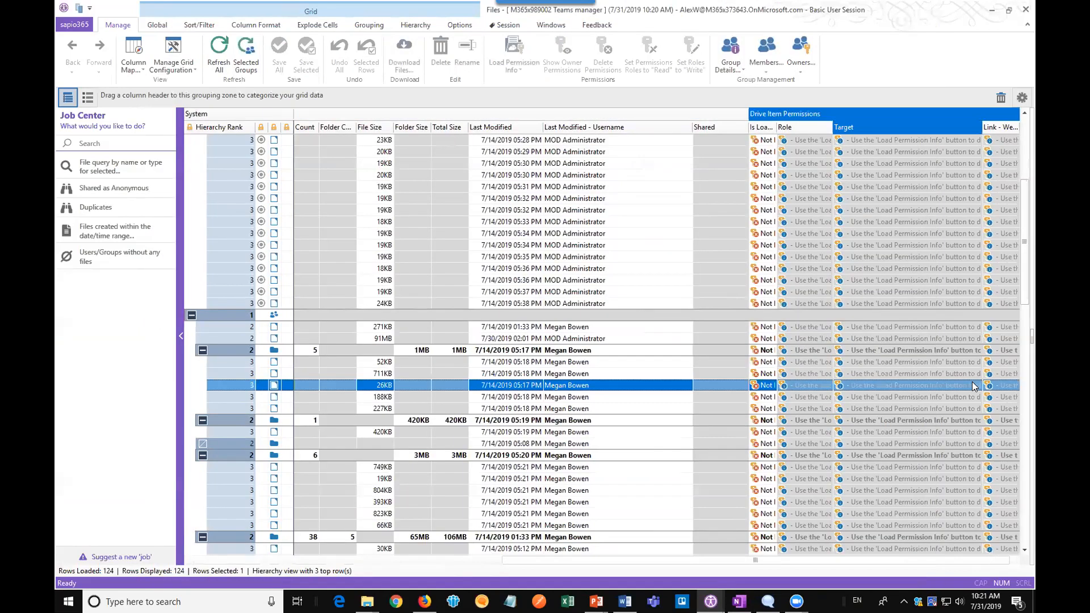
key("ctrl+a")
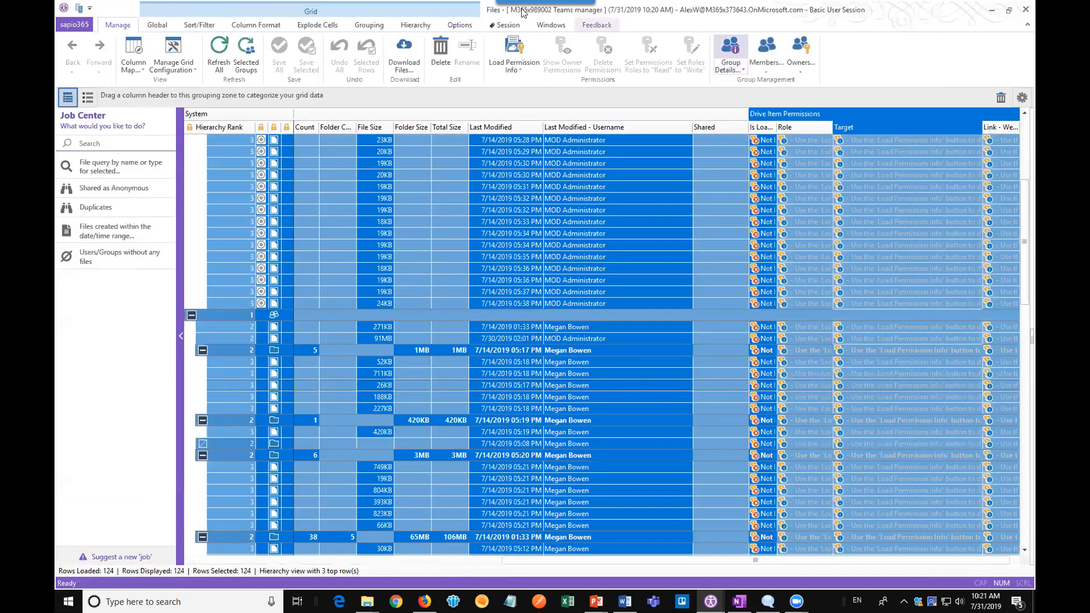
left_click(514, 45)
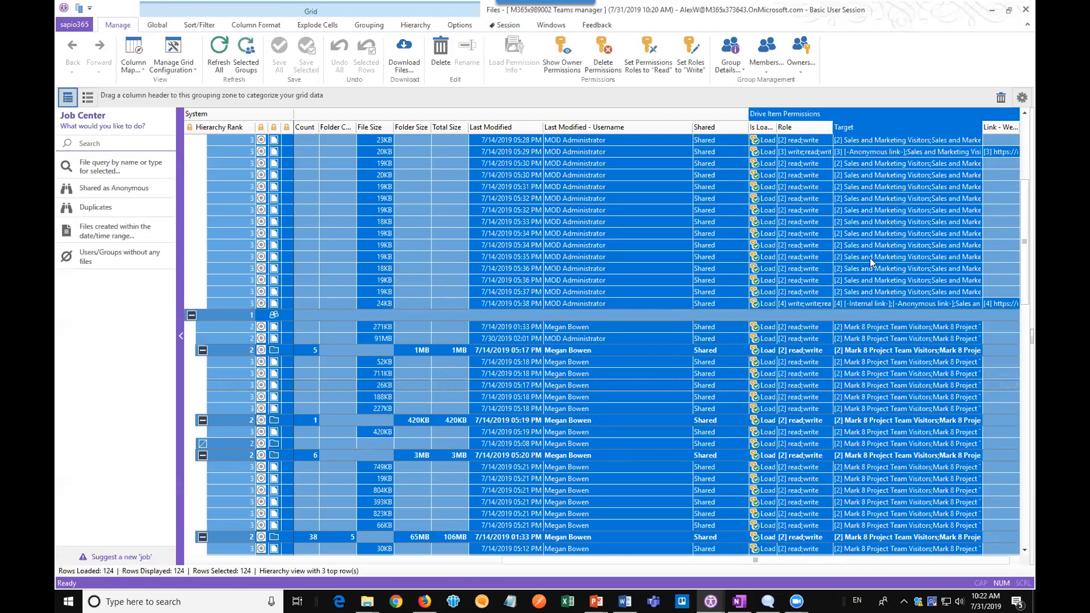
Review the permission roles and targets for the Sales and Marketing, Mark 8 Project Team and Retail files
left_click(908, 279)
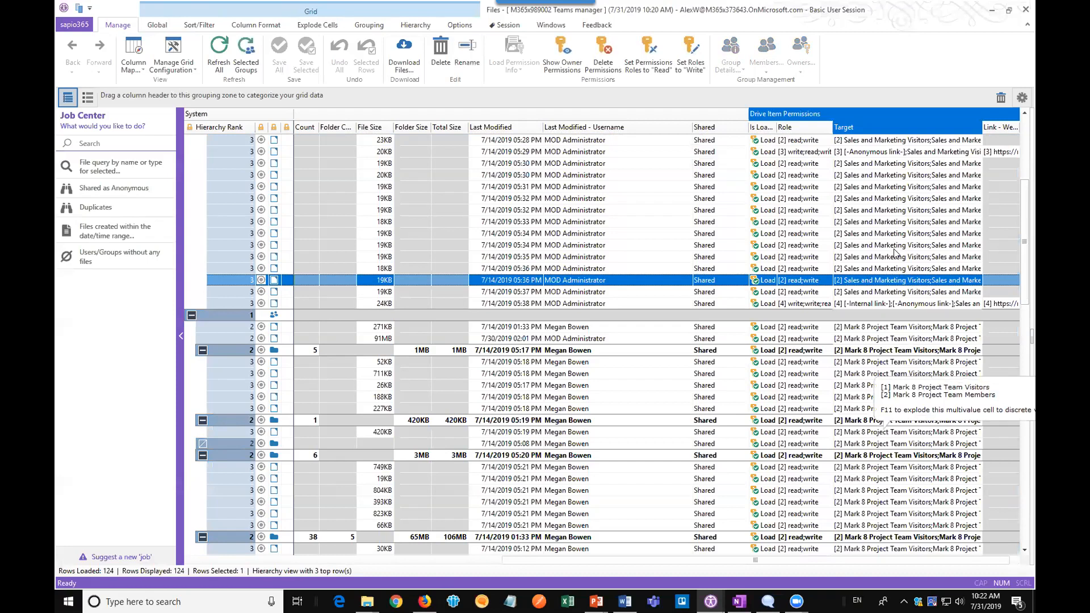
scroll(902, 364, "down", 10)
scroll(897, 368, "down", 11)
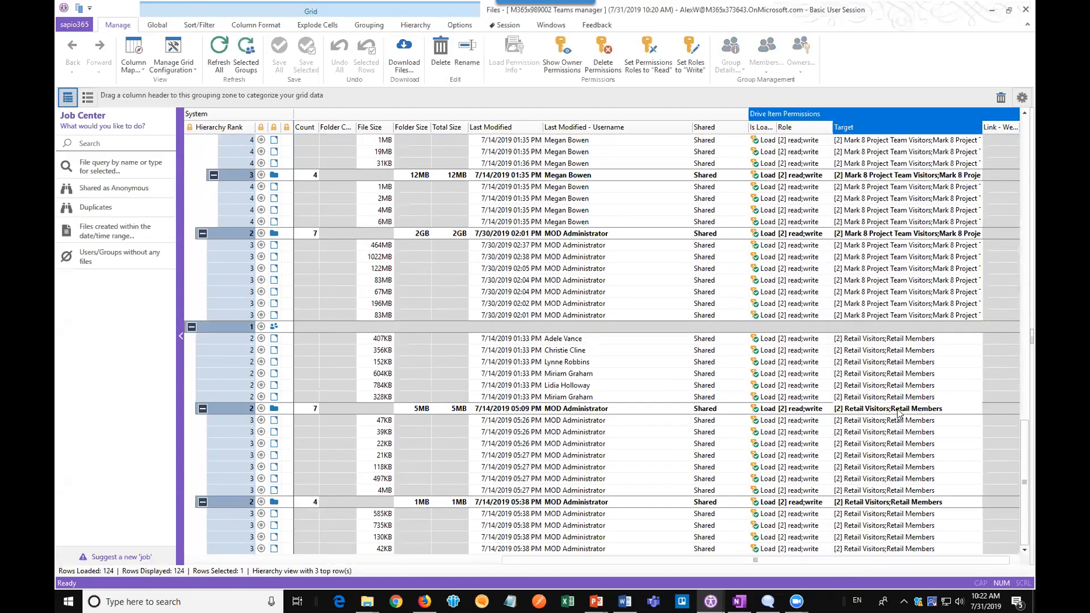
scroll(897, 367, "up", 10)
scroll(905, 364, "up", 10)
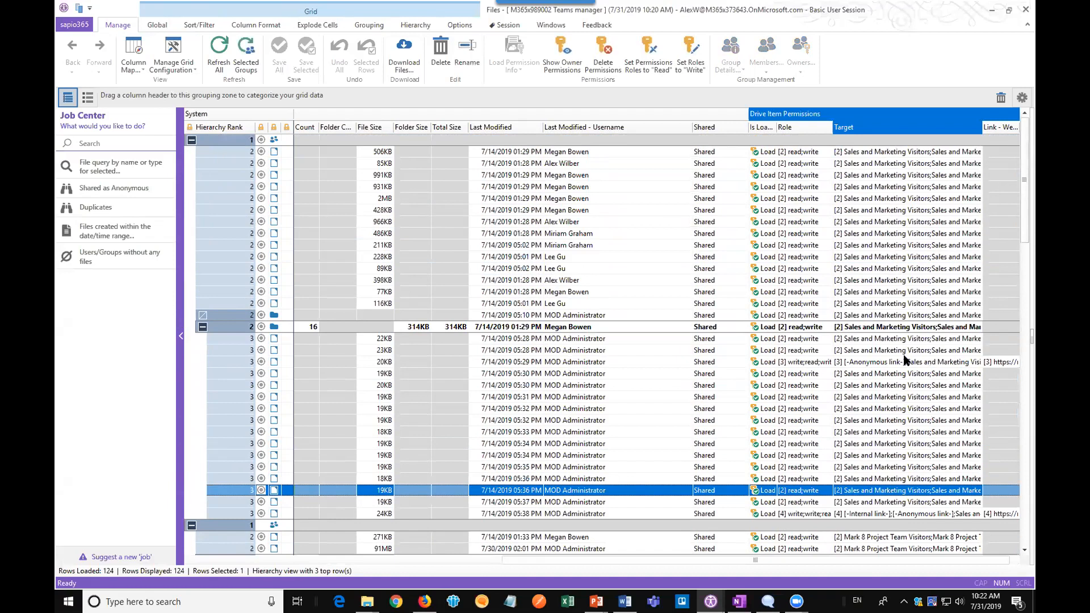
Group the files by permission Target with multivalue cells exploded into separate rows, and expand the Anonymous link group
left_click_drag(896, 135, 587, 106)
left_click(606, 328)
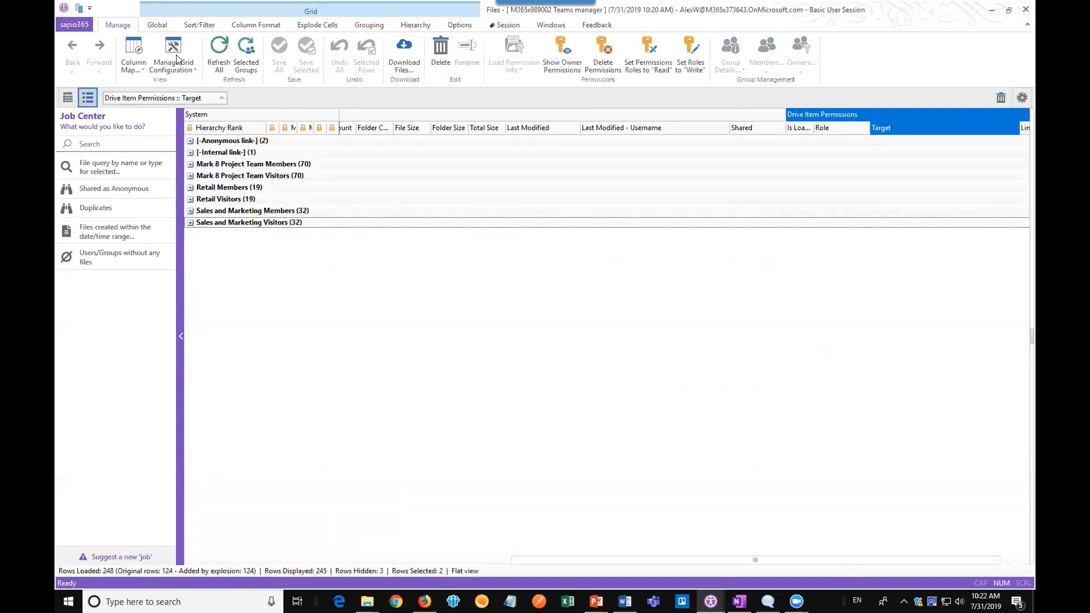
left_click(190, 141)
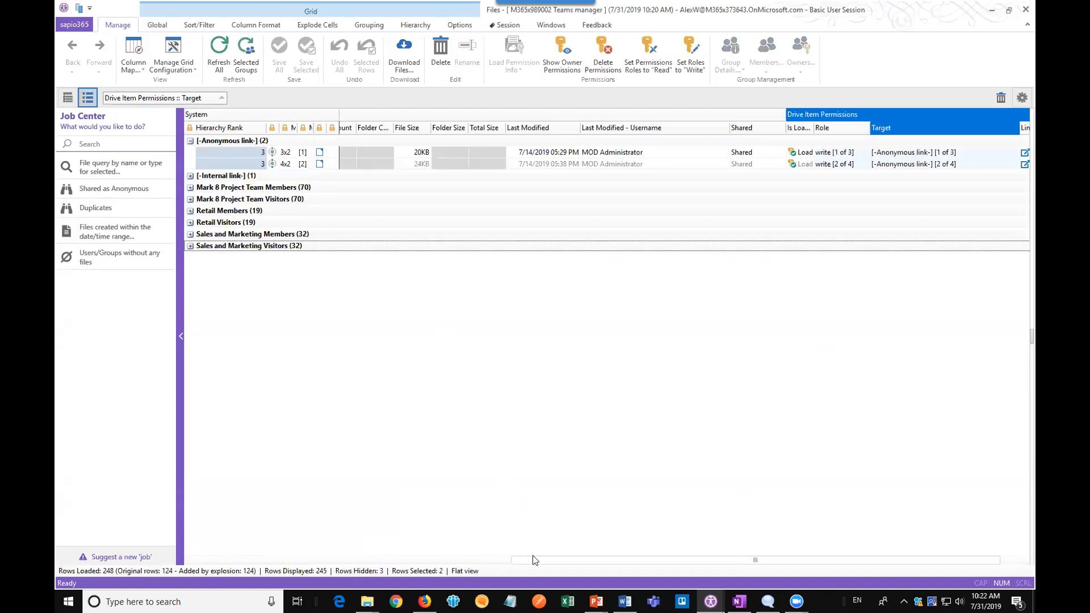
Check the file names in the Anonymous link group and select both Canada Sales.xlsx and USA Sales.xlsx
left_click(489, 560)
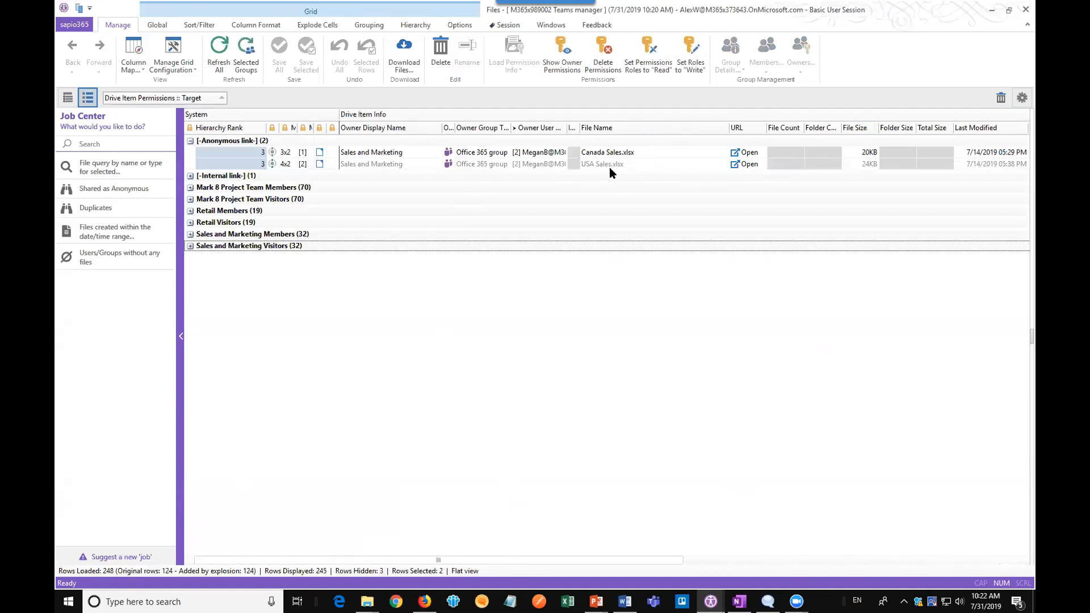
left_click_drag(436, 560, 838, 557)
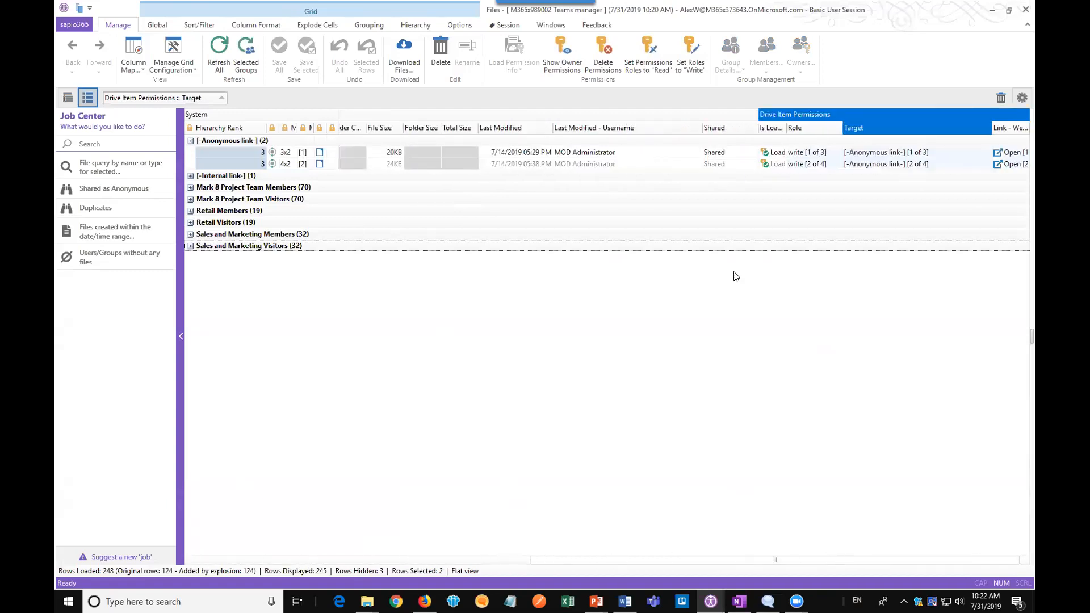
left_click(545, 164)
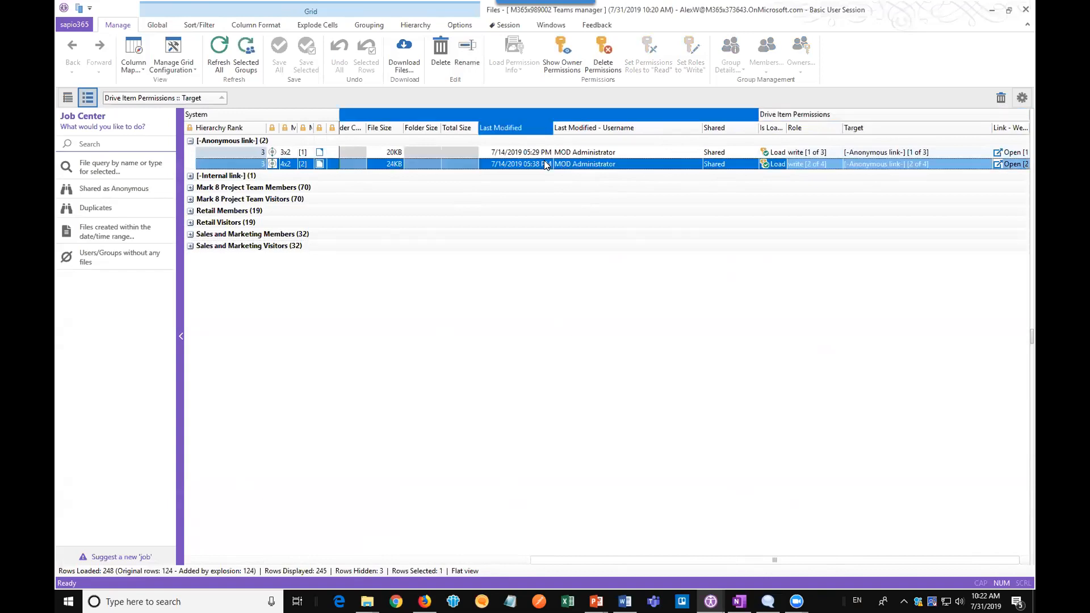
left_click(549, 152, "ctrl")
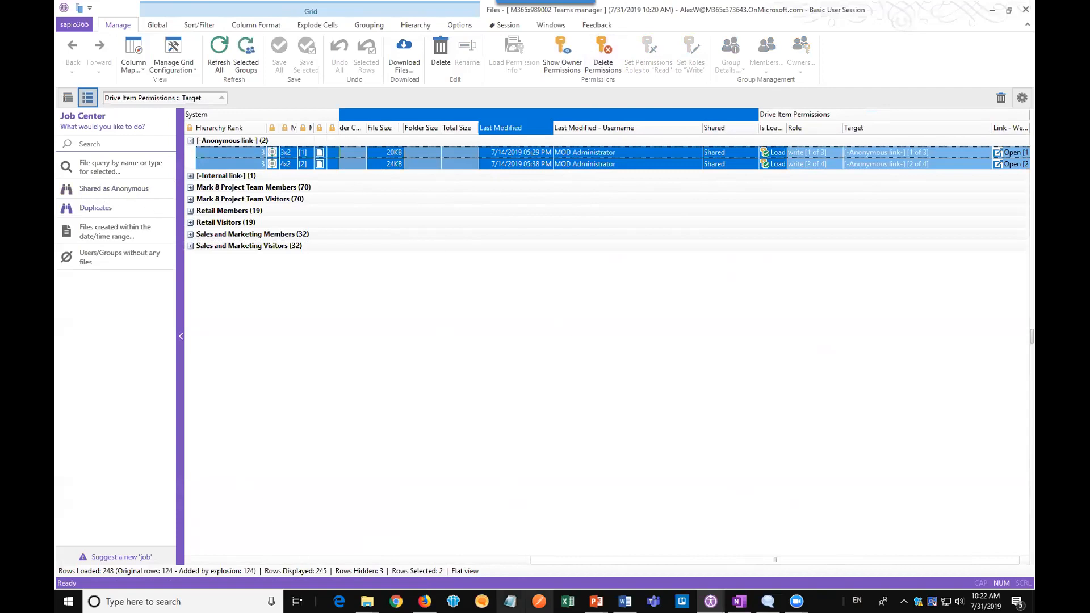
Switch to the Files window loaded at 09:05 AM, maximize it and select the 24KB file shared by anonymous link
mouse_move(710, 601)
left_click(344, 559)
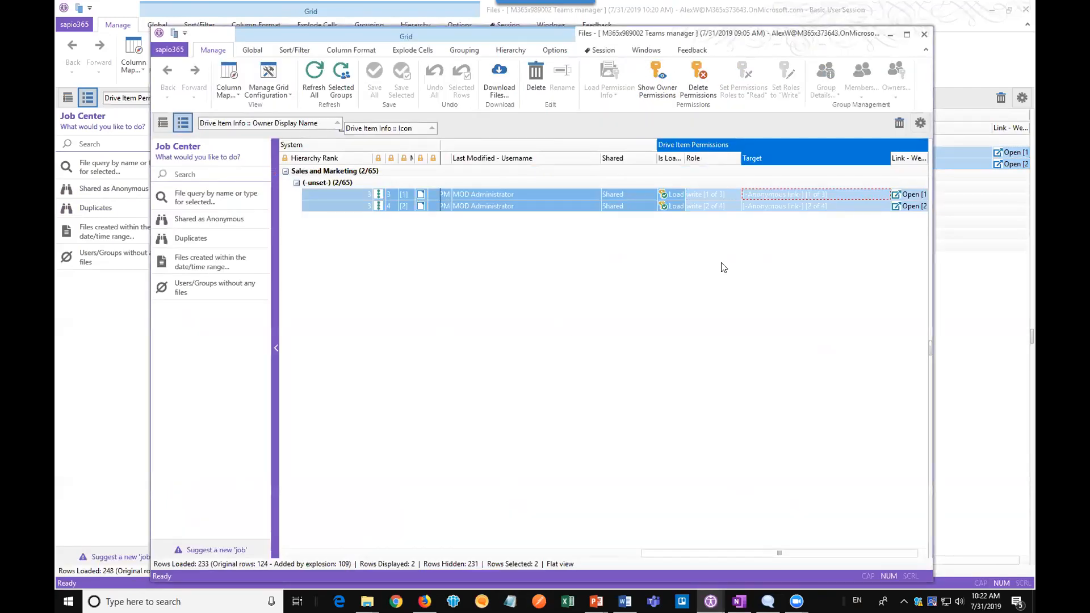
left_click(533, 318)
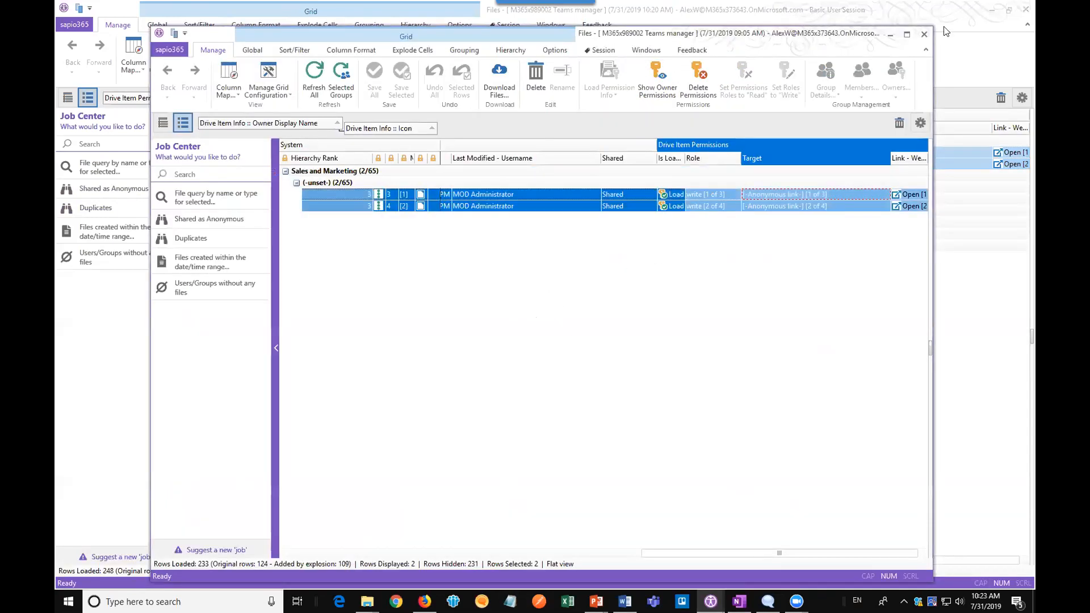
left_click(906, 36)
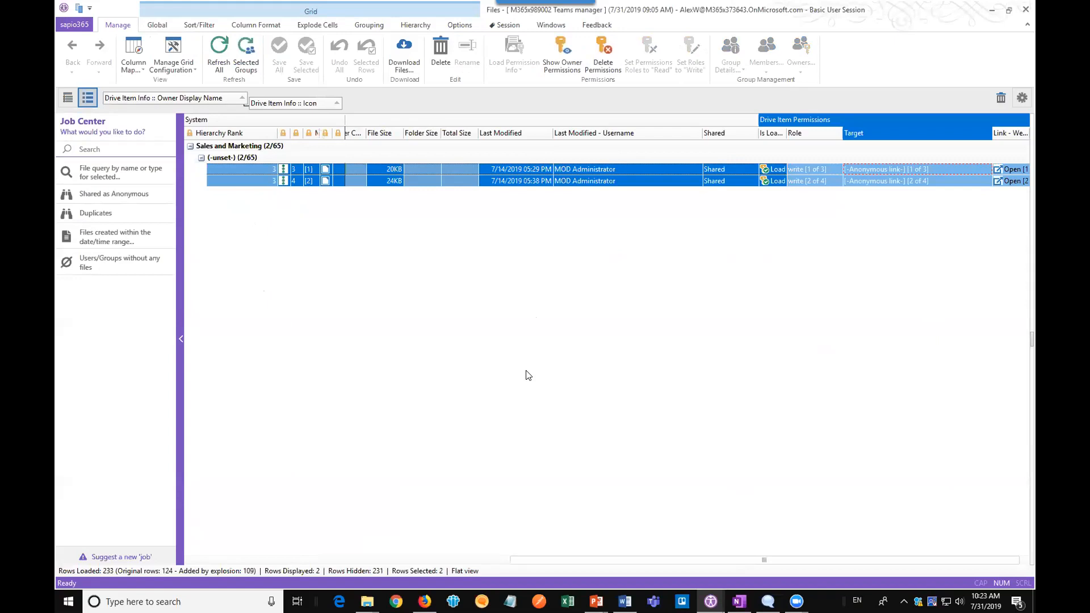
left_click(502, 181)
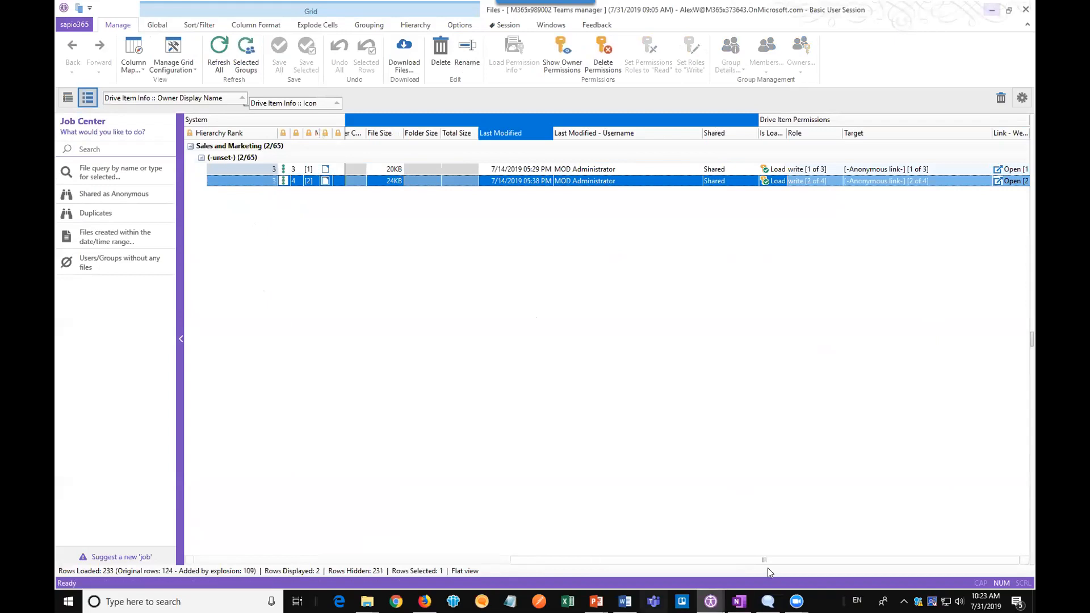
Switch to the sapio365 main window and load the MOD Administrator session from the recent sessions
left_click(710, 601)
left_click(70, 534)
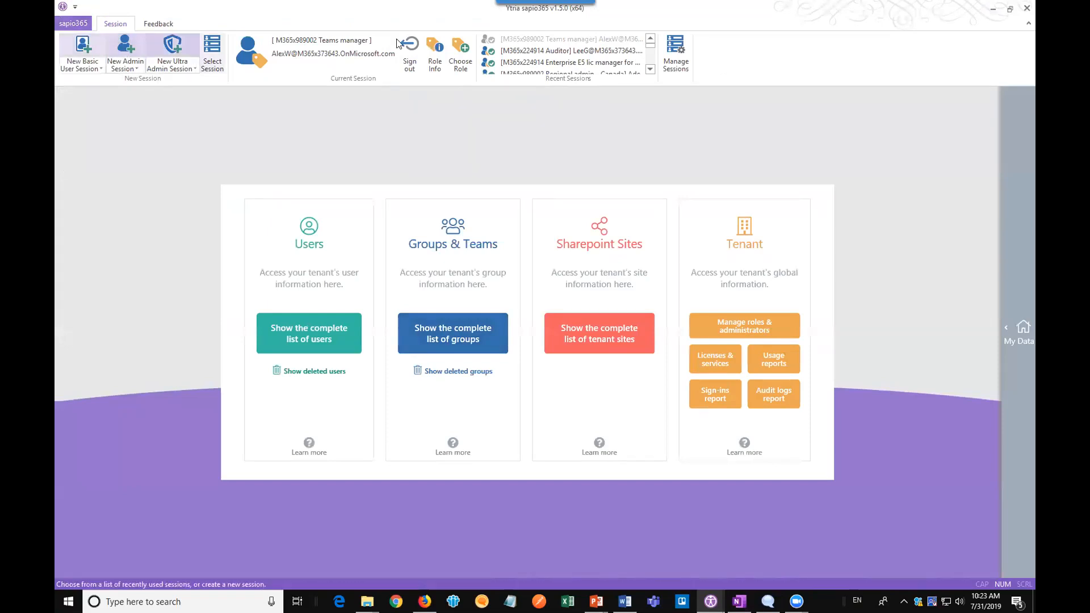
left_click(650, 69)
left_click(650, 69)
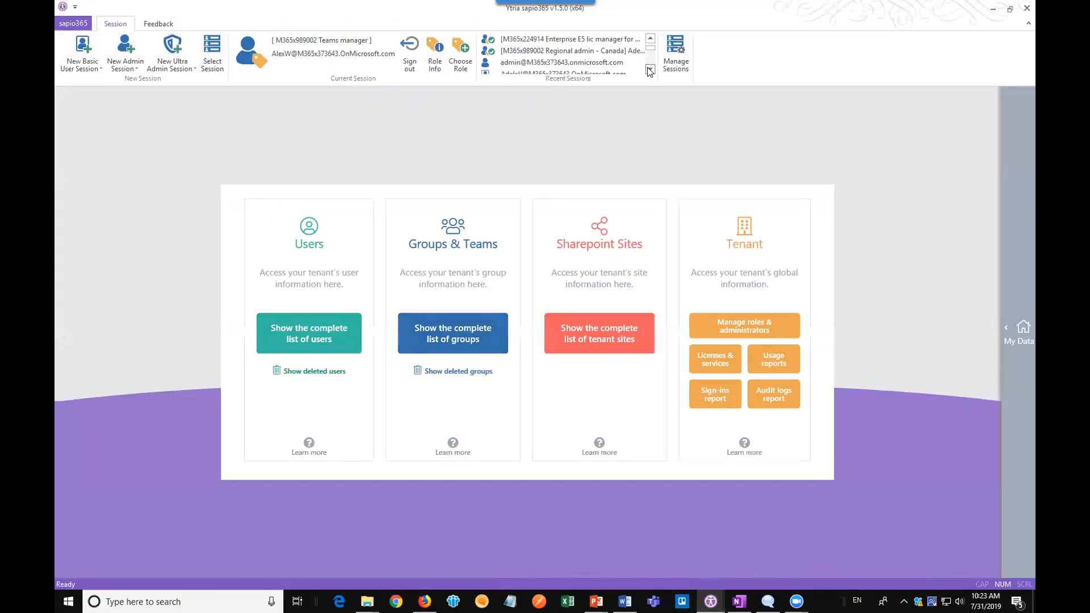
left_click(602, 63)
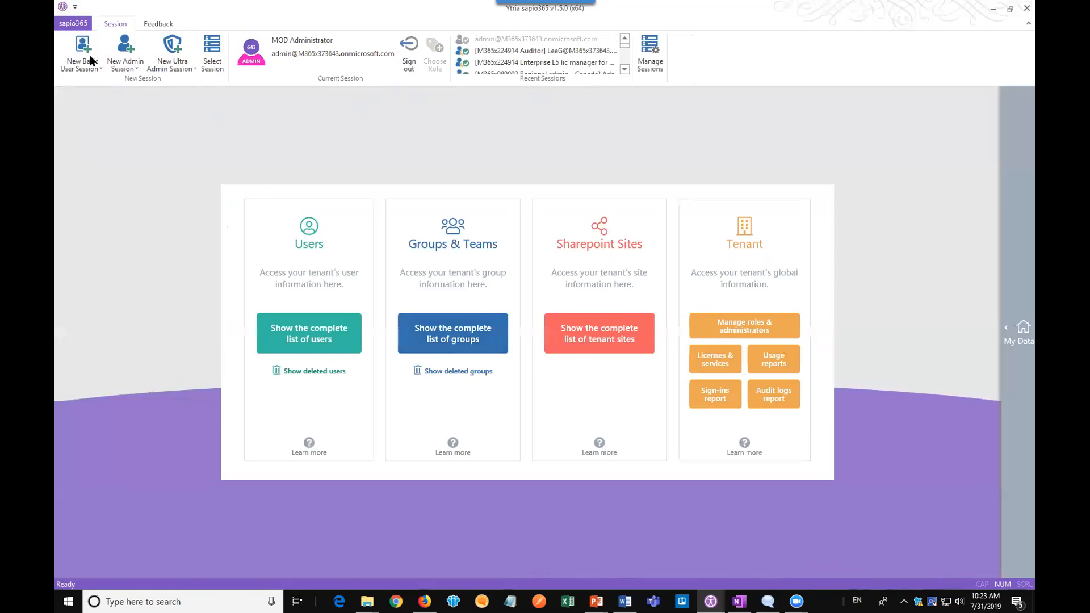
Open the role-based access control configuration and expand the M365x989002 Regional admin - Canada role with its permissions
left_click(75, 24)
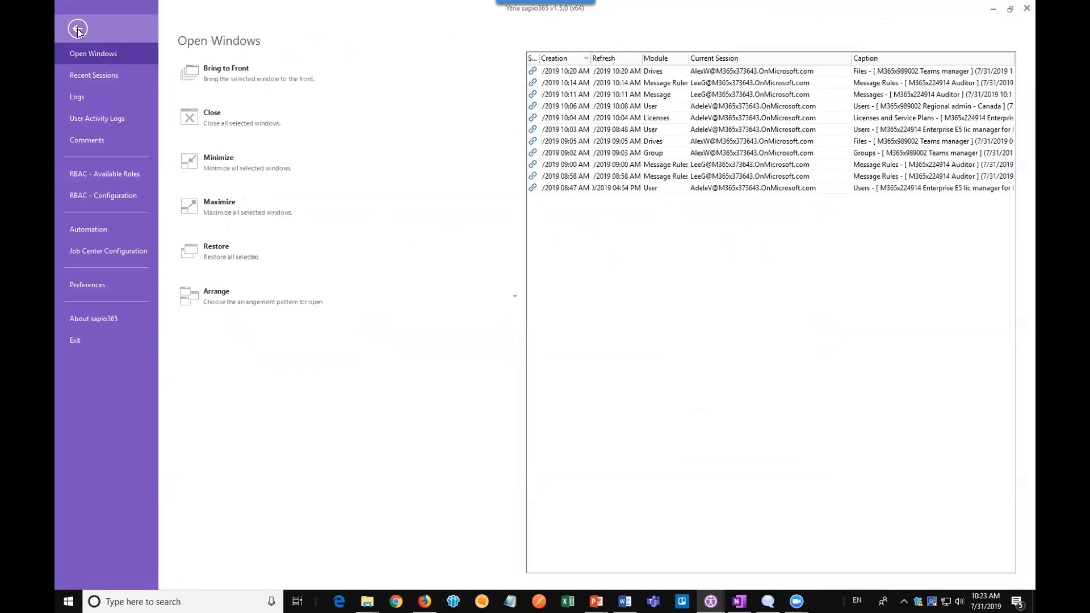
left_click(104, 195)
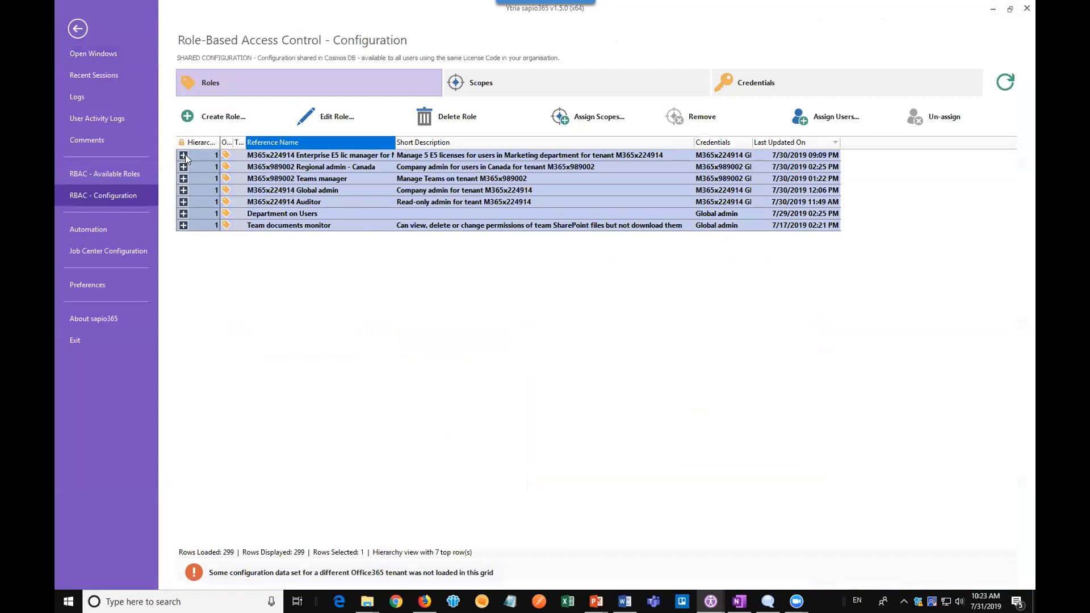
left_click(321, 171)
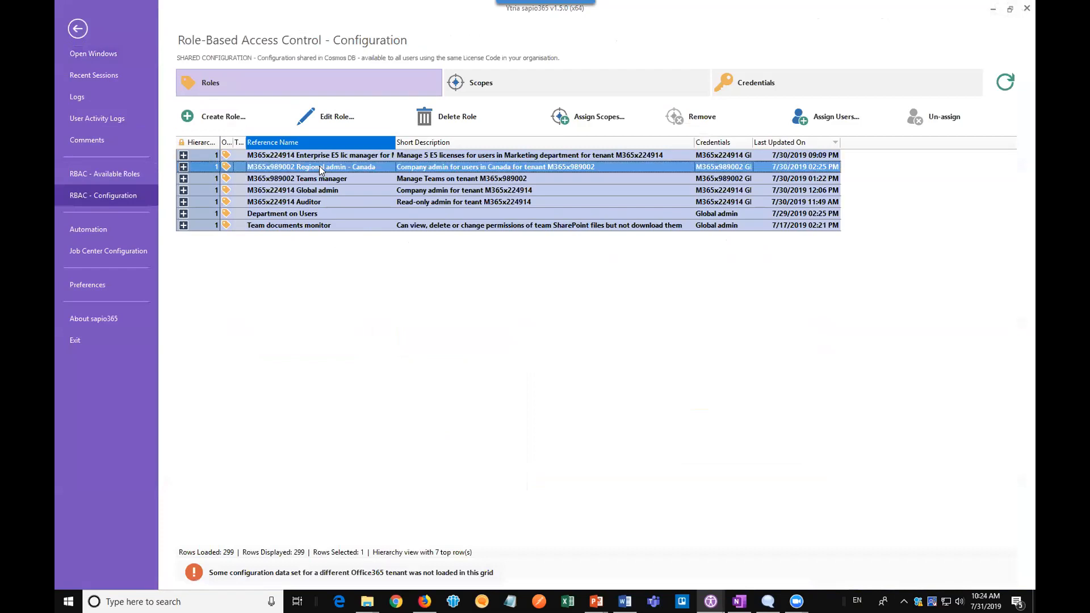
left_click(183, 167)
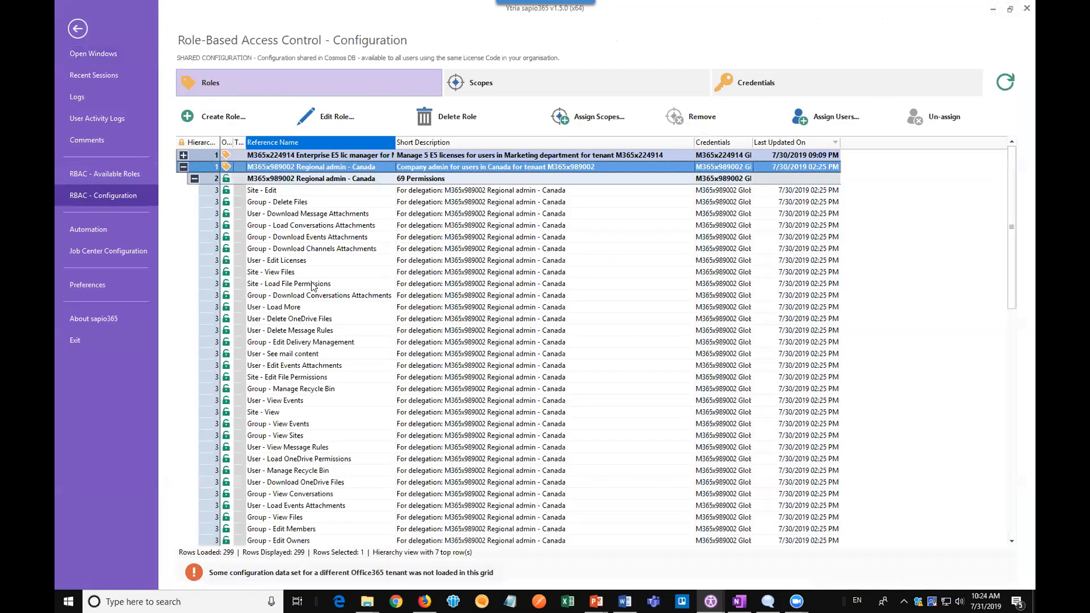
Review the full list of permissions granted to the M365x989002 Regional admin - Canada role
left_click(296, 309)
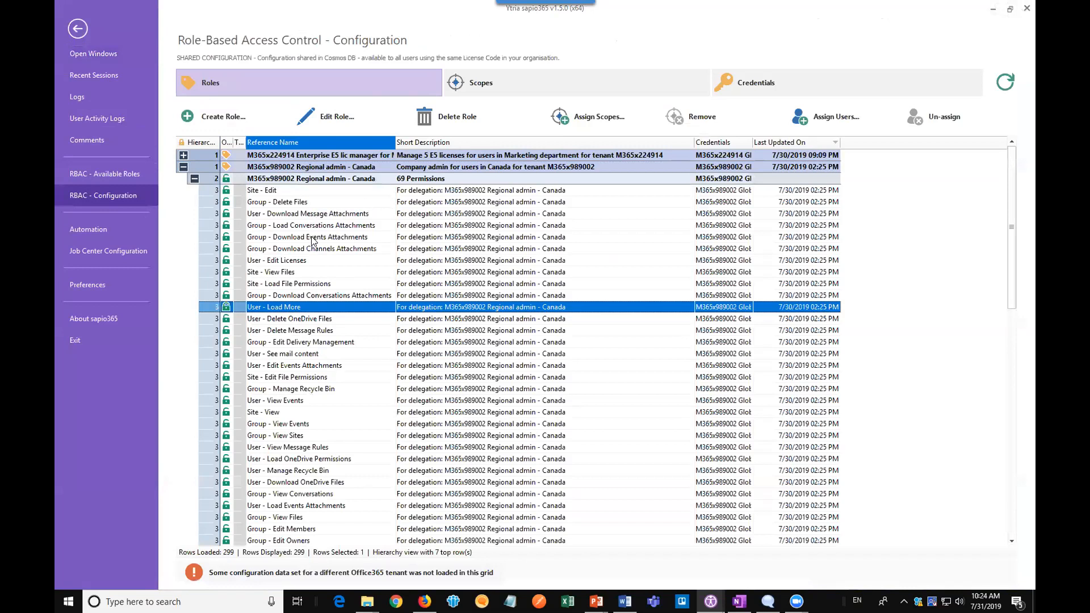
left_click(309, 193)
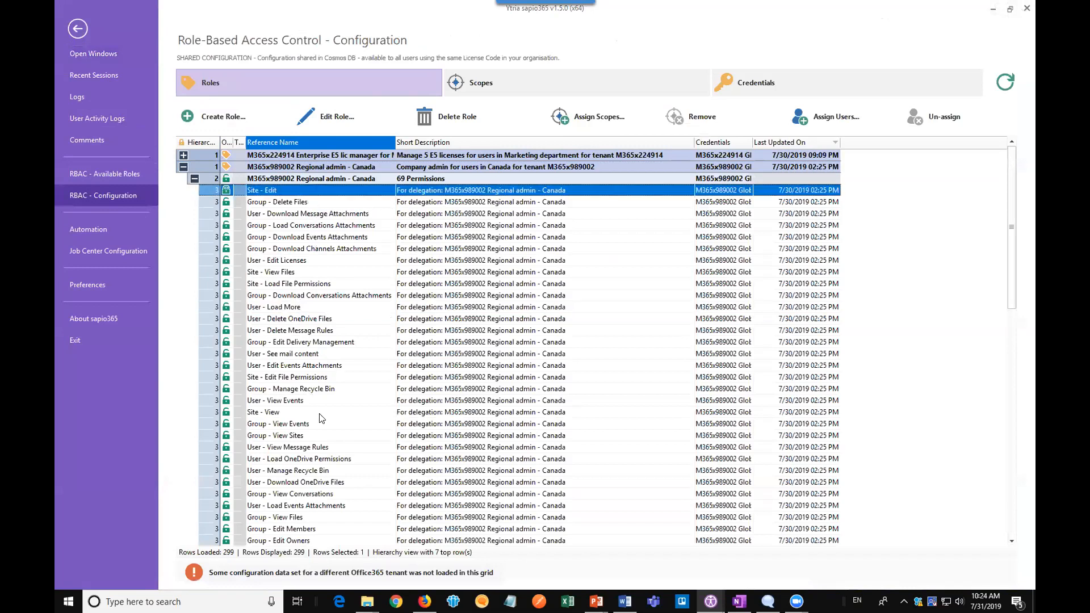
scroll(311, 531, "down", 4)
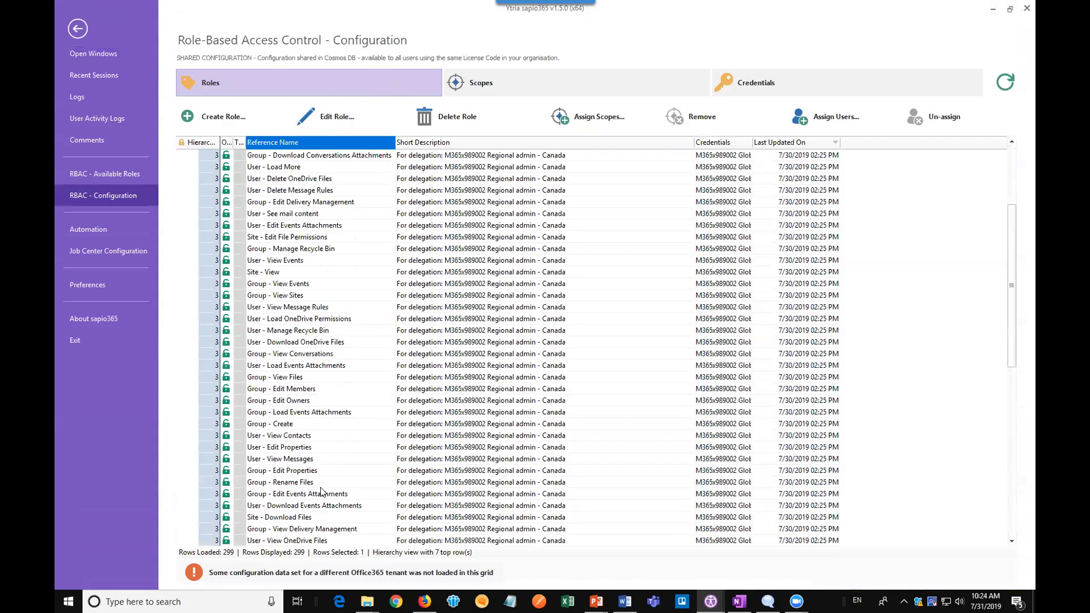
scroll(321, 491, "down", 5)
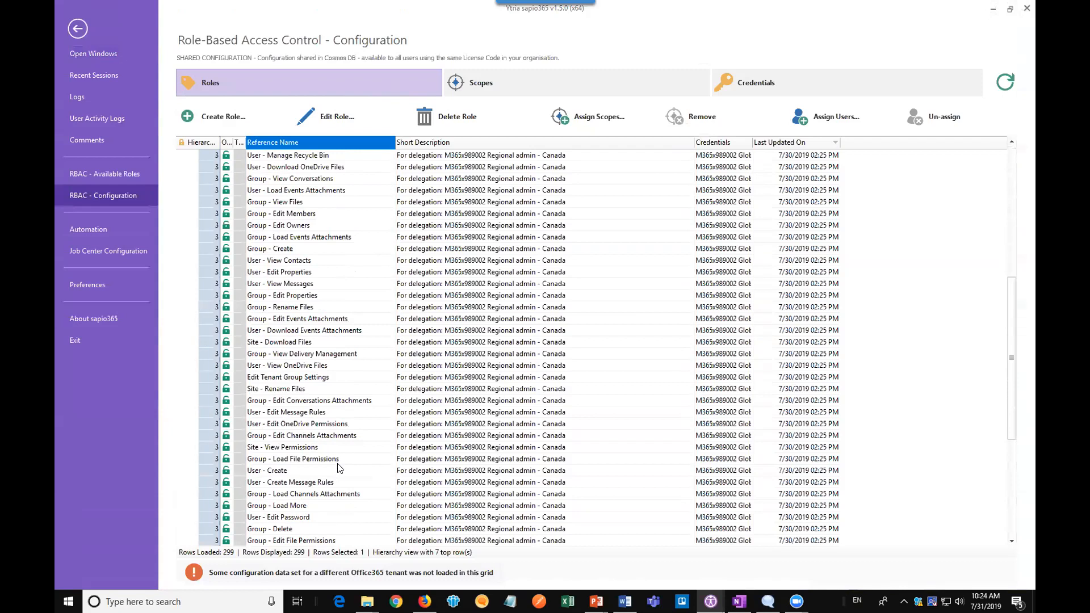
scroll(339, 469, "down", 6)
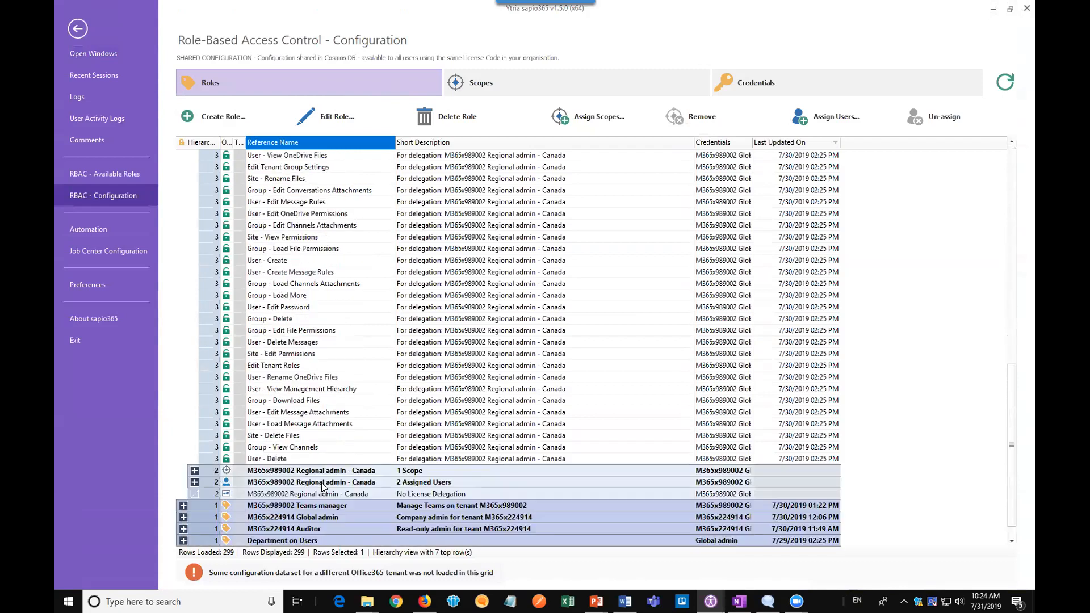
scroll(322, 485, "down", 1)
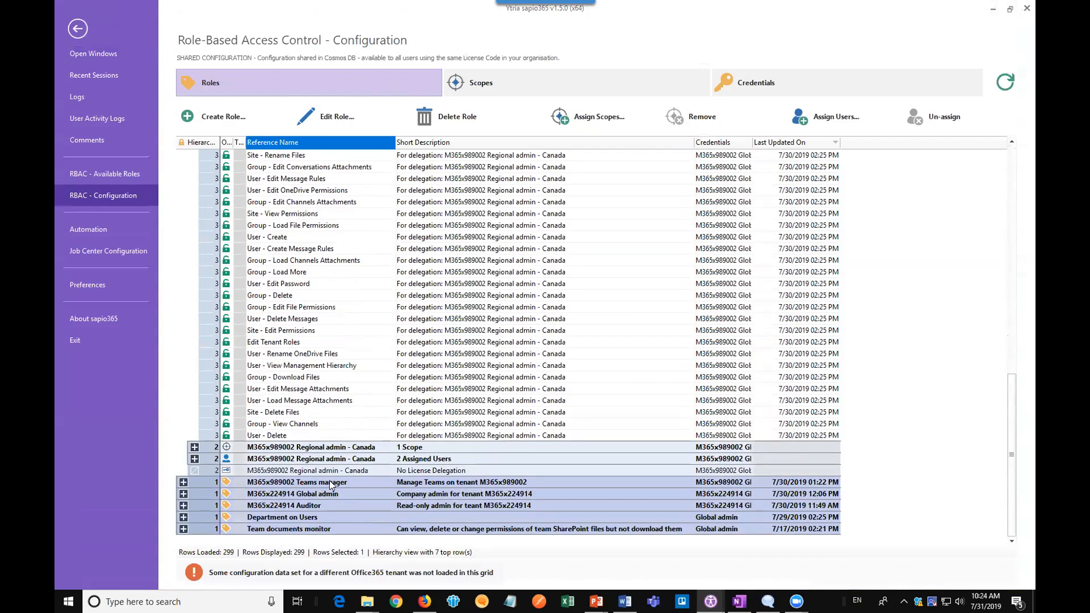
Expand the Regional admin - Canada role's scope and assigned users, checking the Users in Canada scope and both assigned users
left_click(195, 448)
left_click(288, 460)
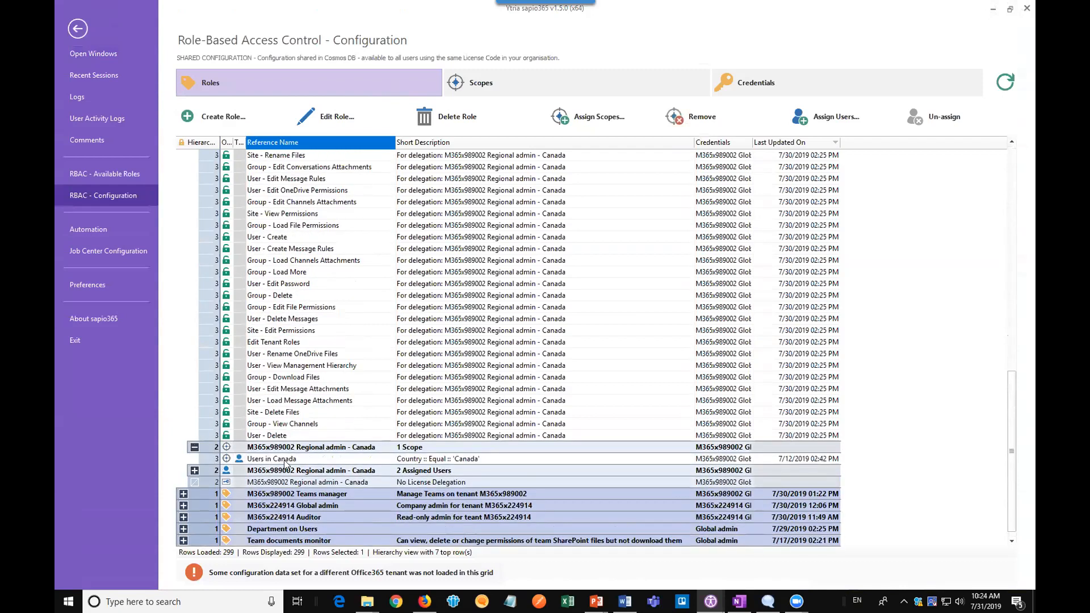
scroll(340, 502, "down", 1)
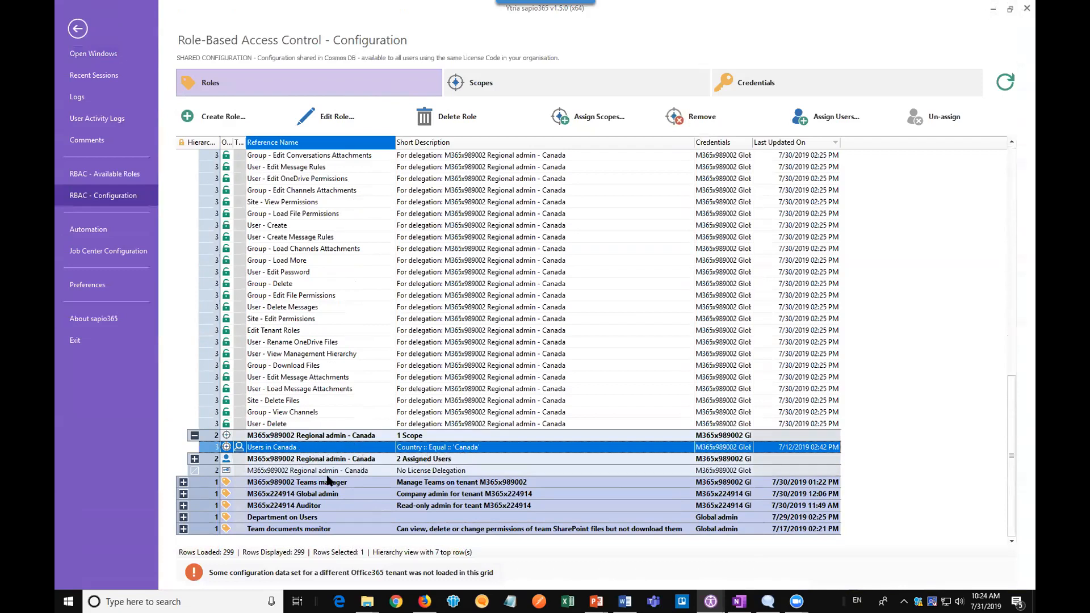
left_click(194, 459)
left_click(316, 460)
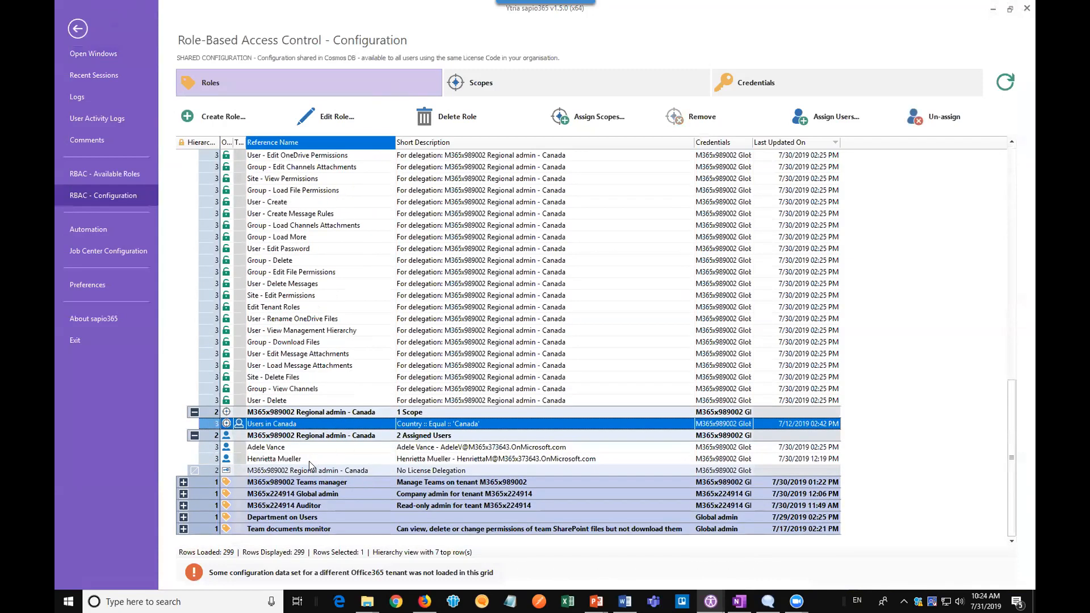
left_click(290, 447, "ctrl")
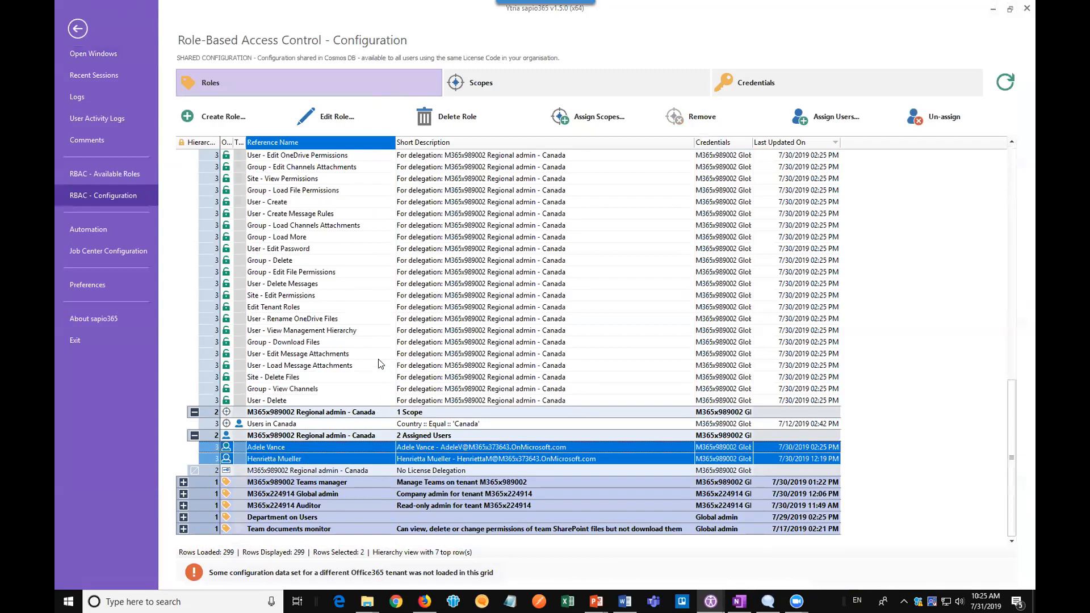
Open the user activity logs, group them by Tenant and User Name, and collapse all groups
left_click(97, 119)
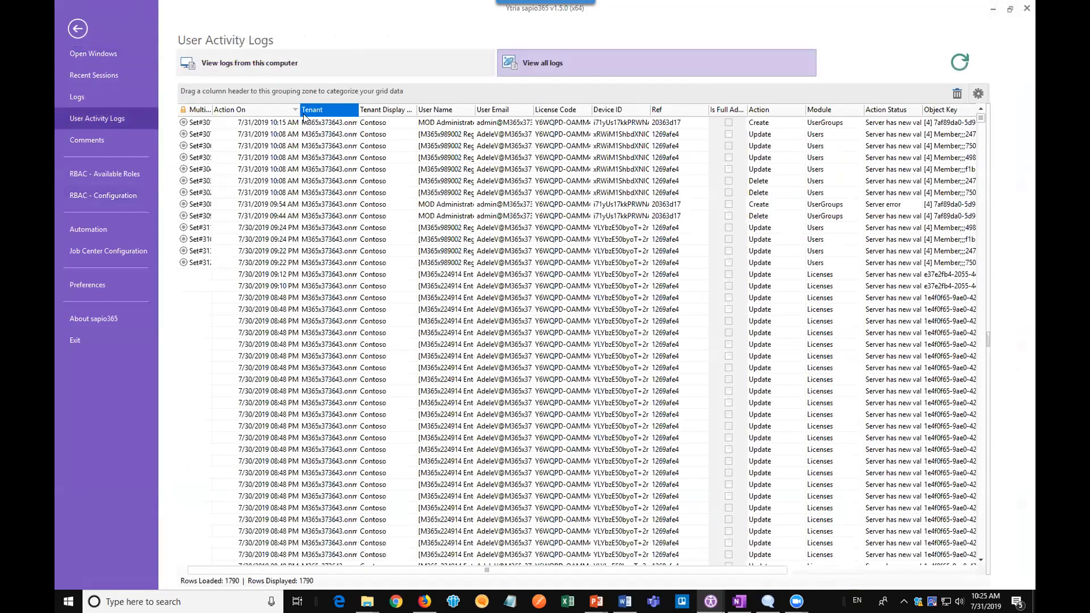
left_click_drag(322, 114, 264, 95)
left_click_drag(440, 113, 409, 103)
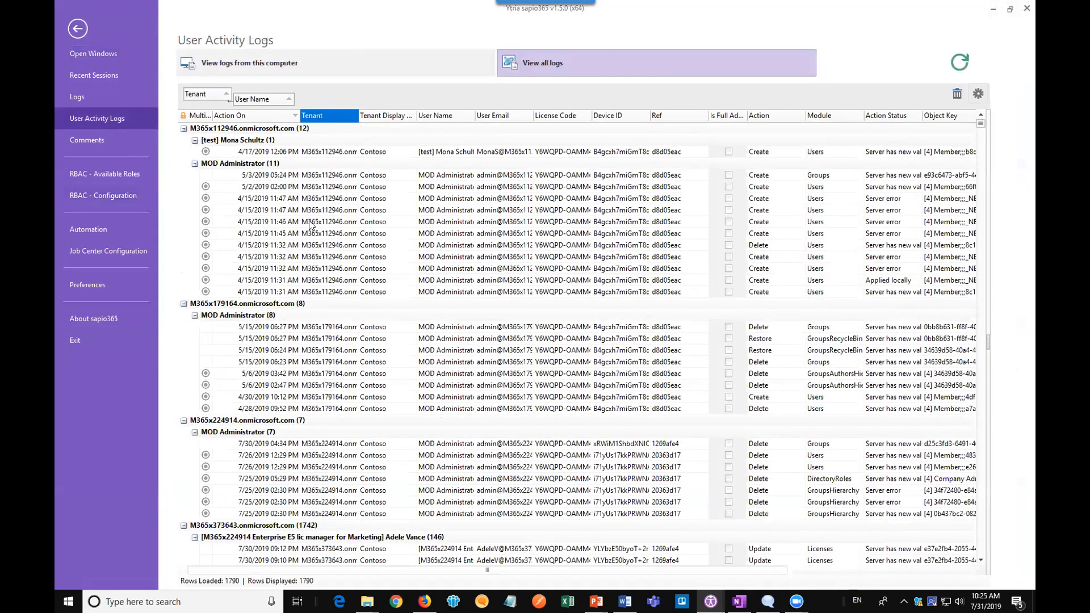
left_click(311, 225)
key("ctrl+minus")
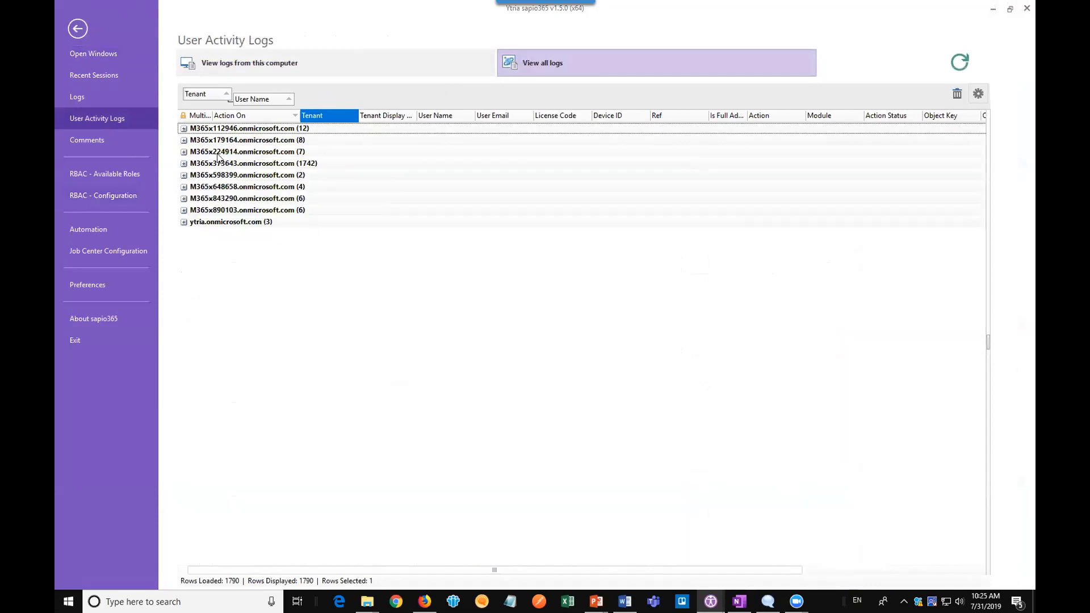
Check which users have logged activity in tenants M365x112946, M365x179164, M365x224914, M365x373643 and M365x598399, and leave the logs
left_click(184, 128)
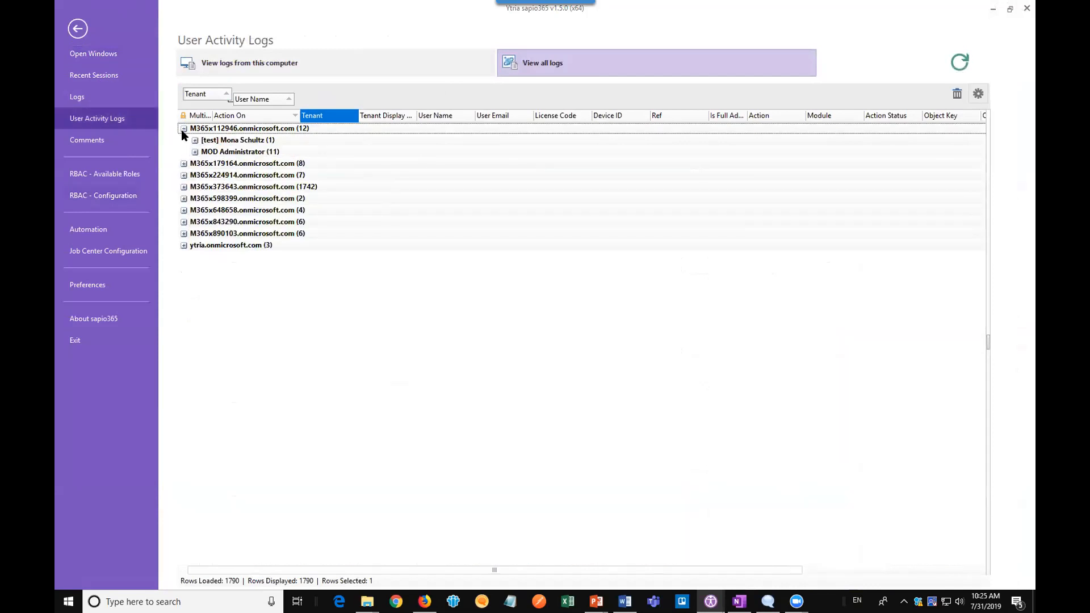
left_click(184, 164)
left_click(183, 187)
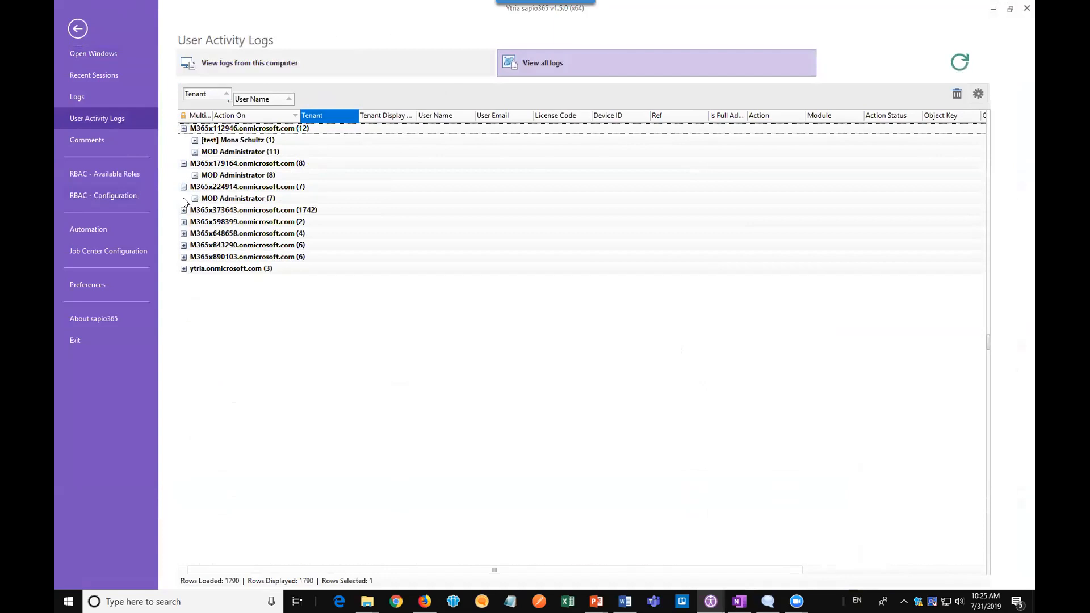
left_click(184, 210)
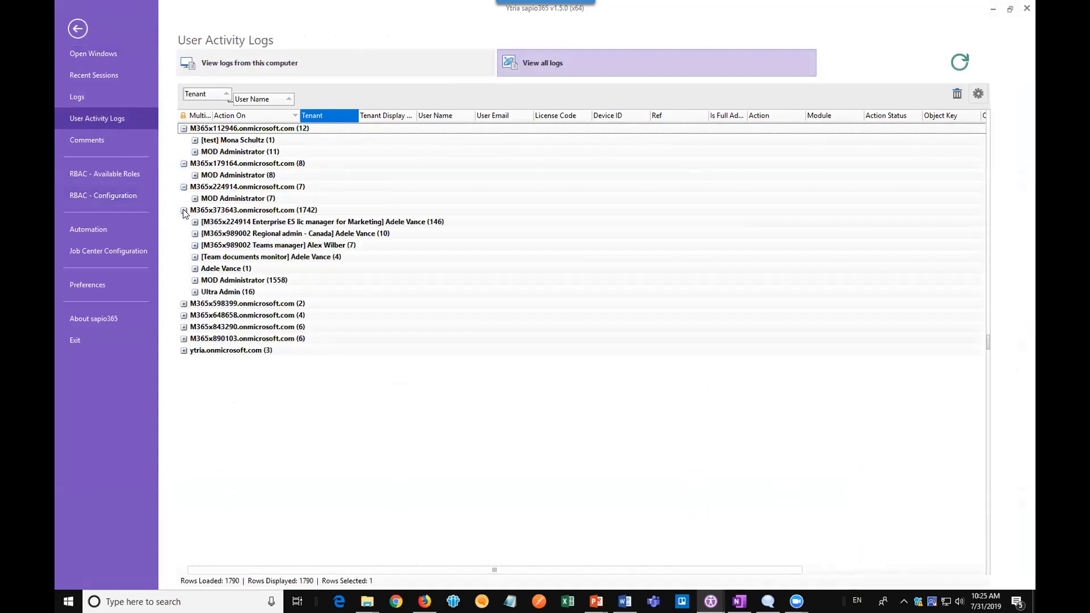
left_click(183, 304)
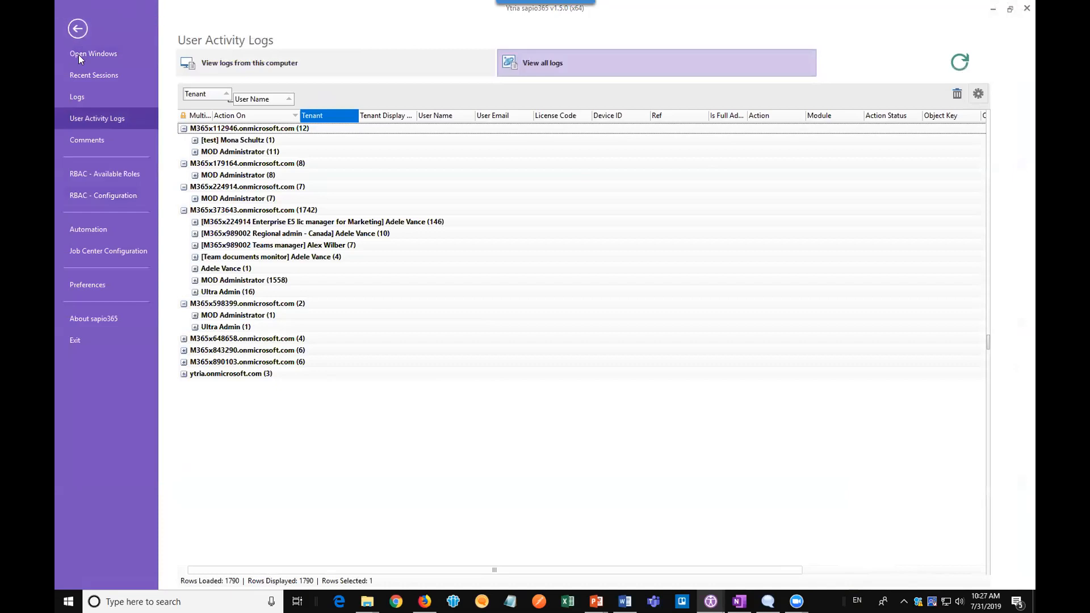
left_click(79, 30)
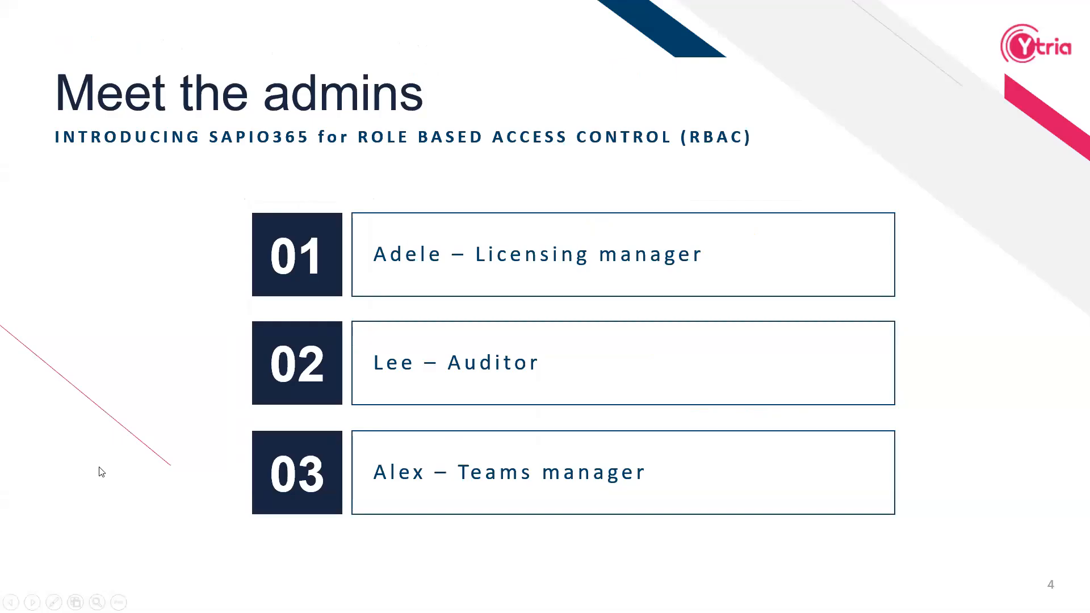
key("Right")
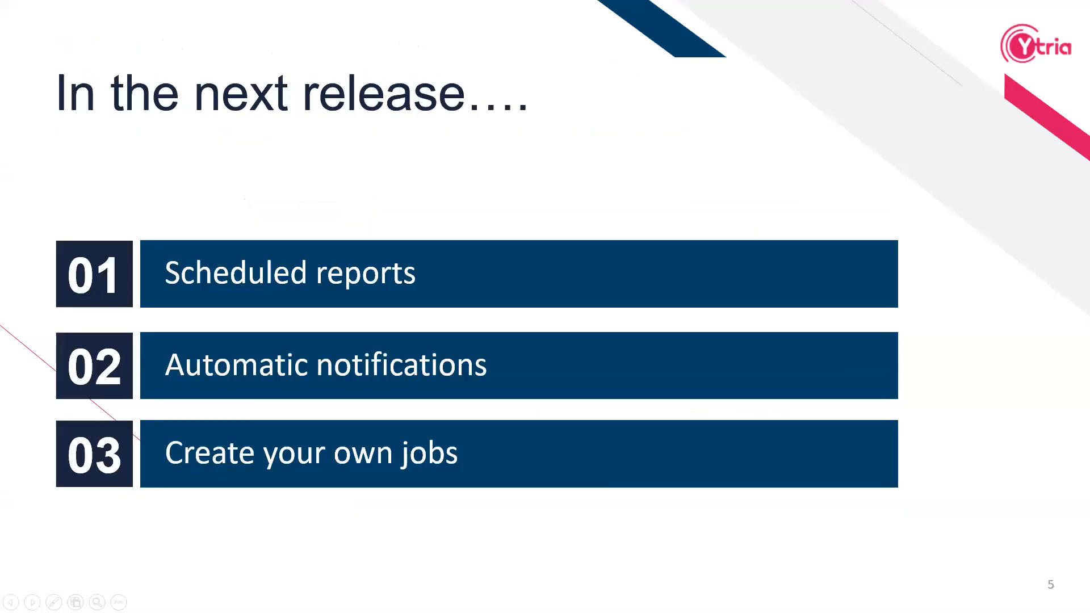